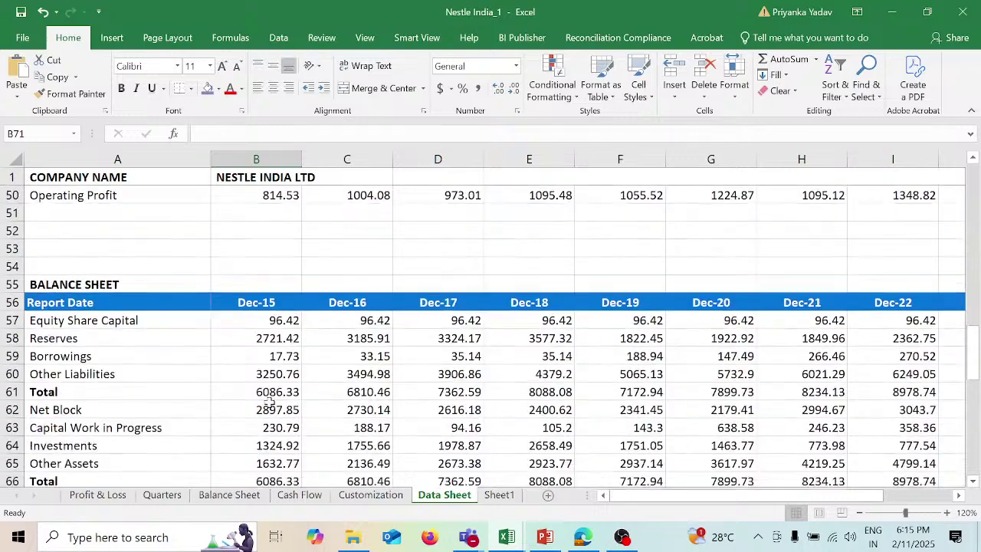
# Step: Examine the Balance Sheet, Quarters and Profit & Loss sections of the Data Sheet
pyautogui.scroll(2, 270, 404)
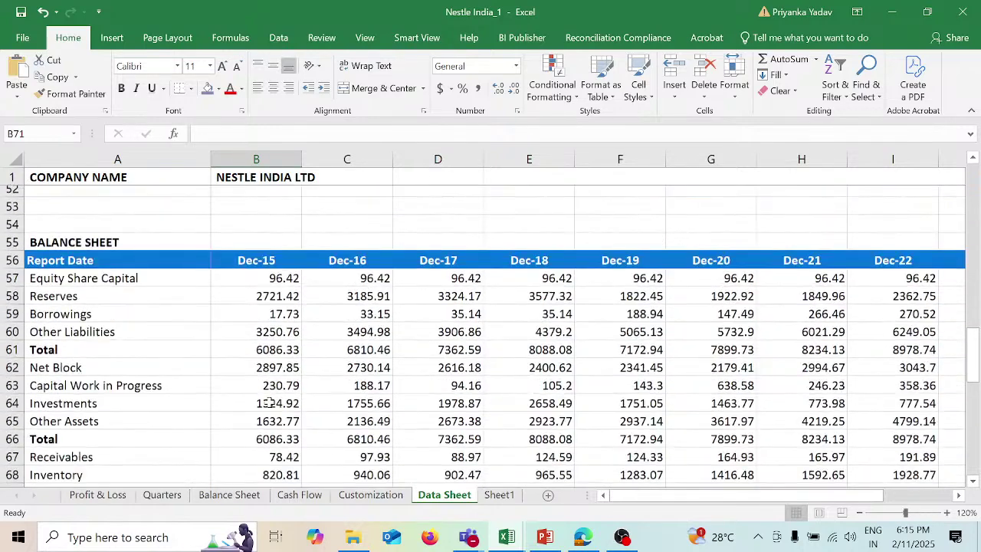
pyautogui.scroll(-1, 538, 377)
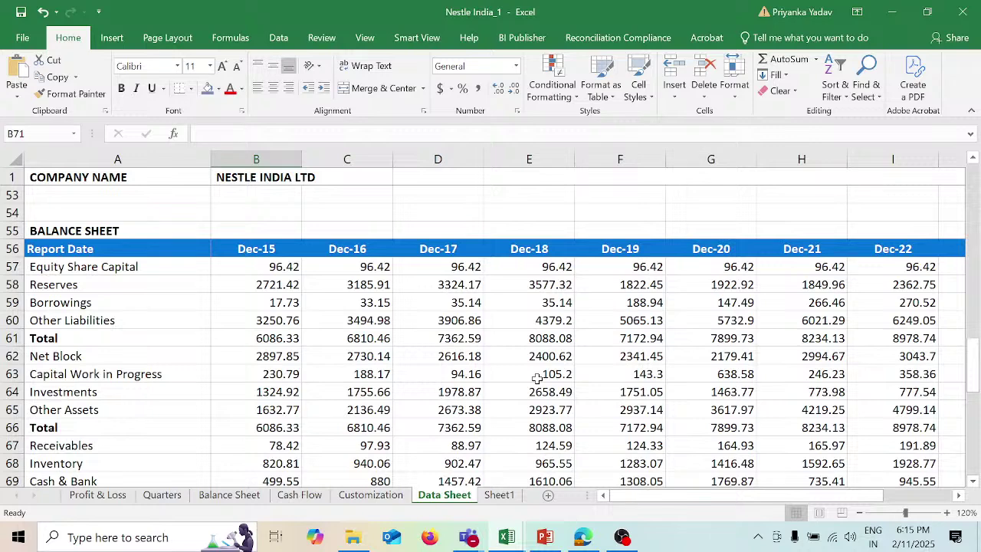
pyautogui.hscroll(2, 537, 378)
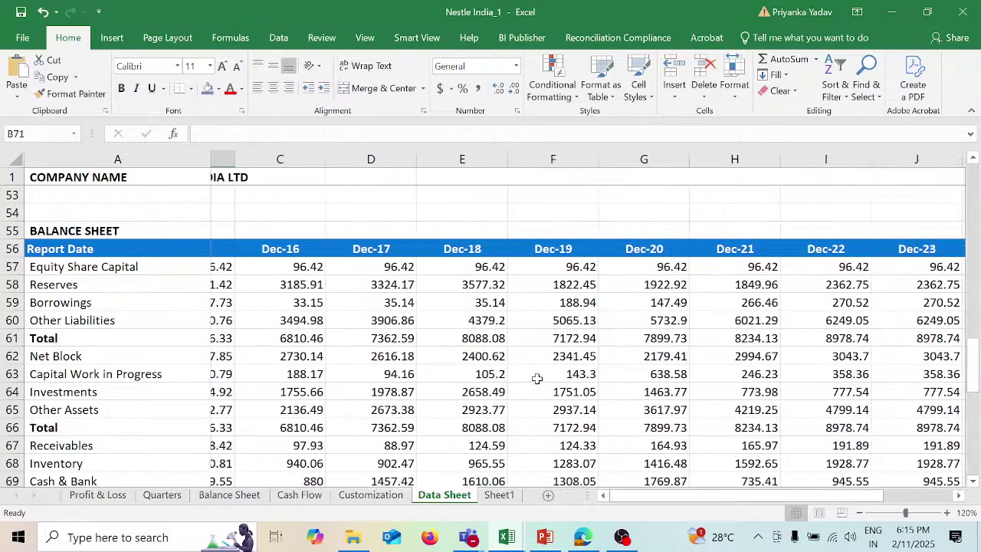
pyautogui.hscroll(-2, 537, 377)
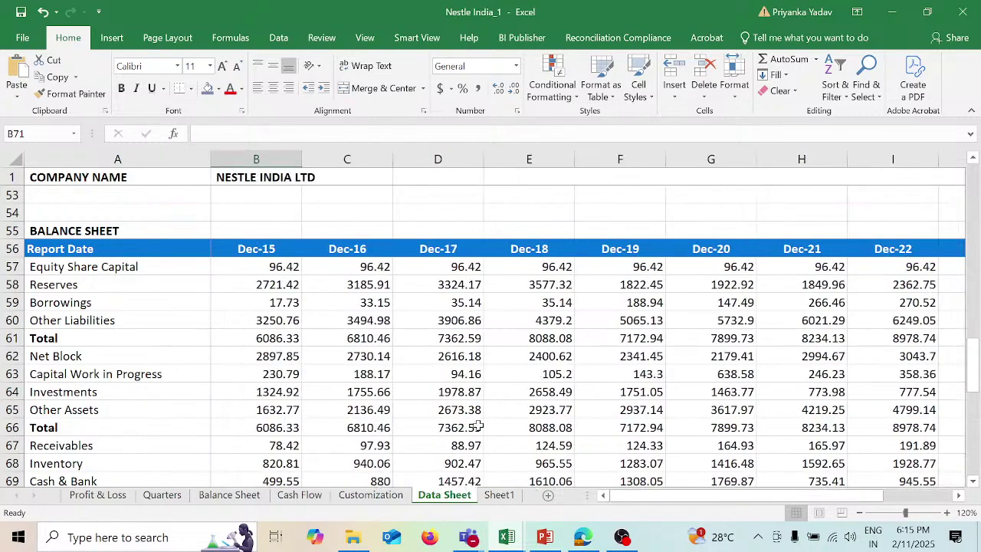
pyautogui.scroll(4, 478, 427)
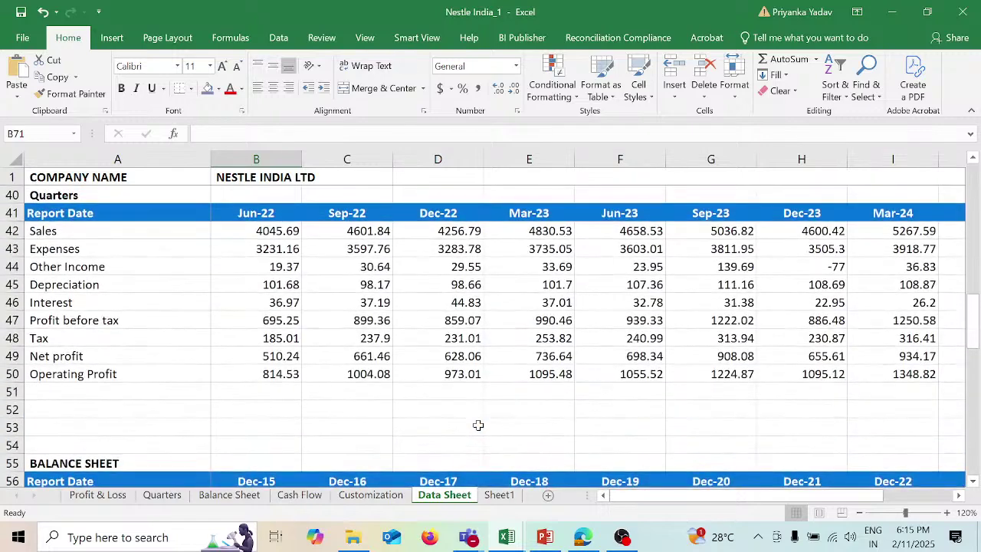
pyautogui.scroll(1, 478, 425)
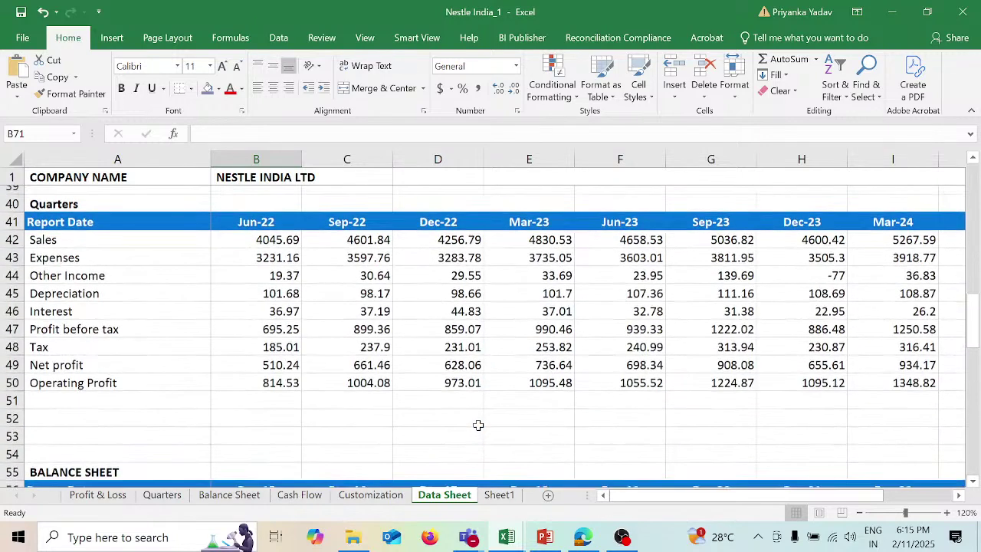
pyautogui.scroll(-1, 478, 426)
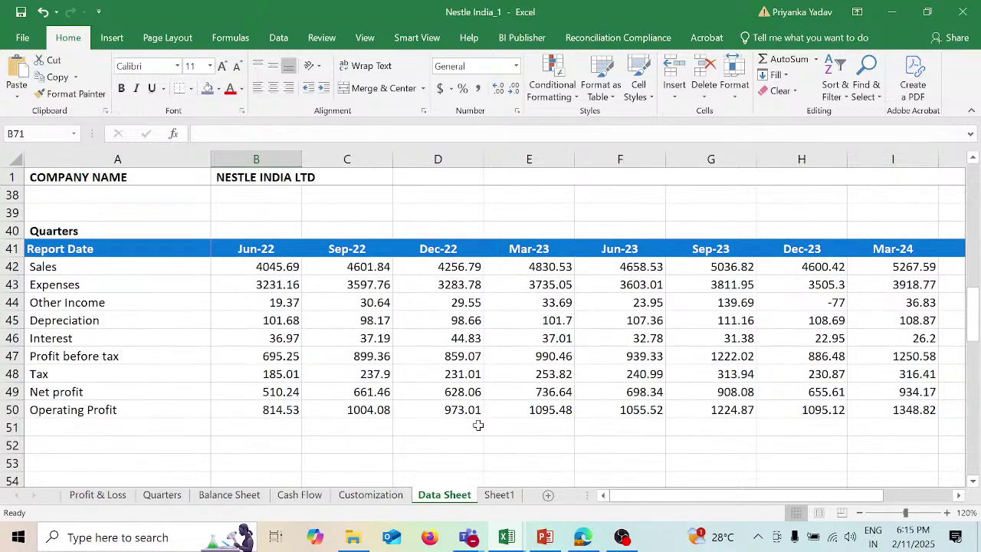
pyautogui.scroll(6, 478, 425)
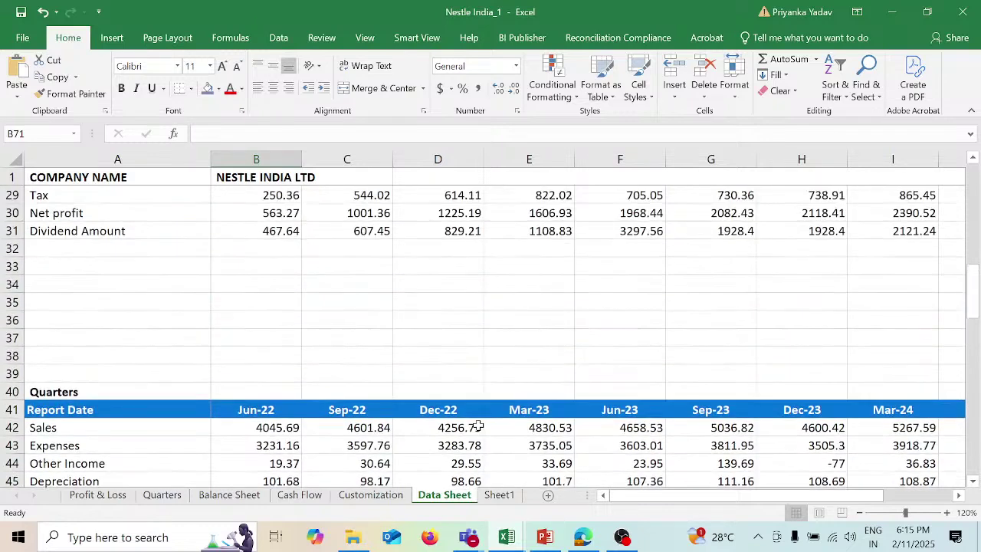
pyautogui.scroll(1, 478, 425)
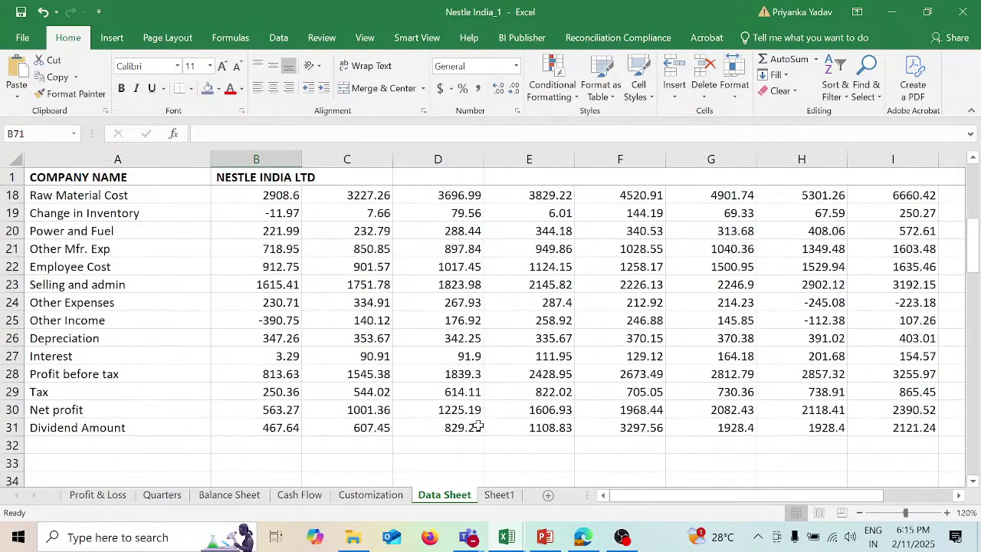
pyautogui.scroll(1, 478, 426)
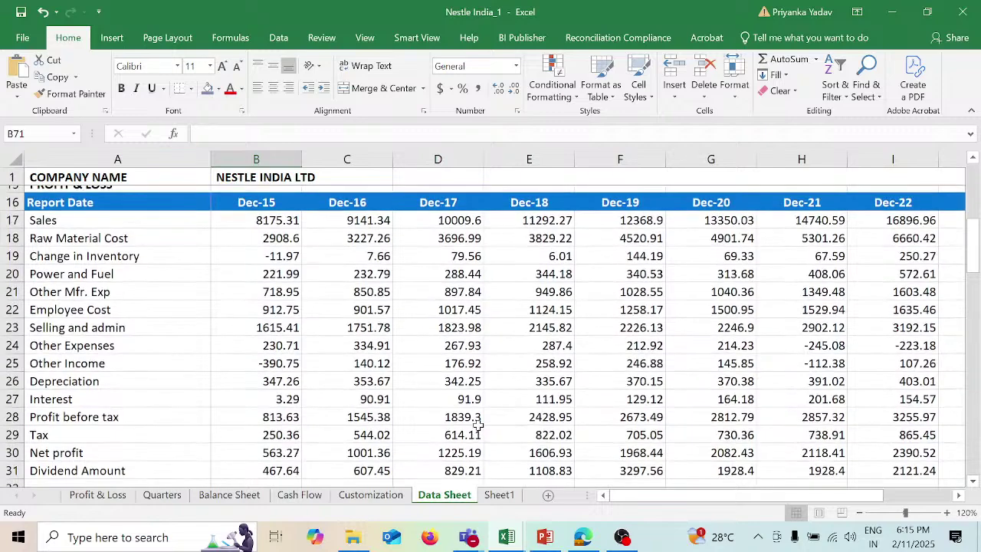
pyautogui.scroll(-1, 478, 424)
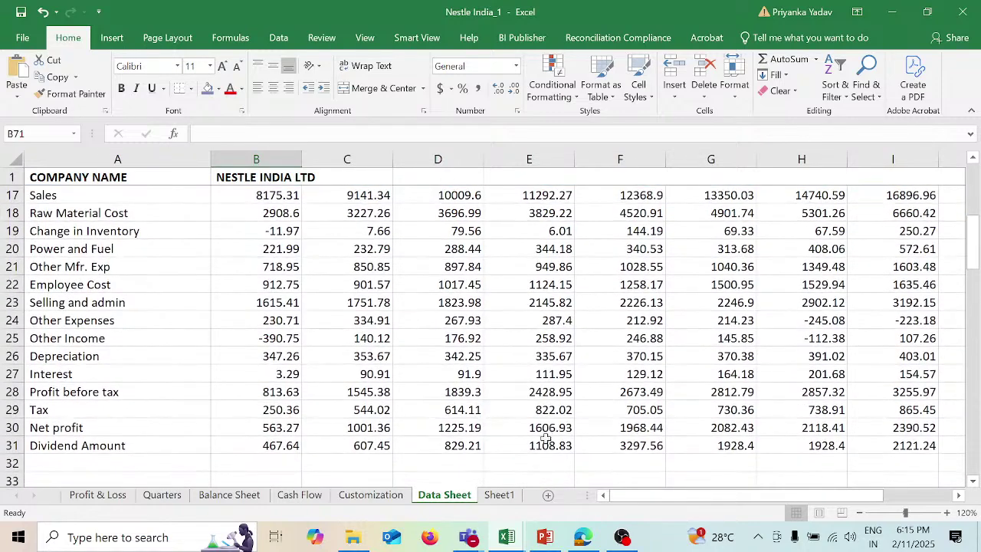
# Step: In Sheet3 of the CS analysis workbook, start a title formula in B3 joining "Common Size Income Statement", a space and "- "
pyautogui.moveTo(521, 544)
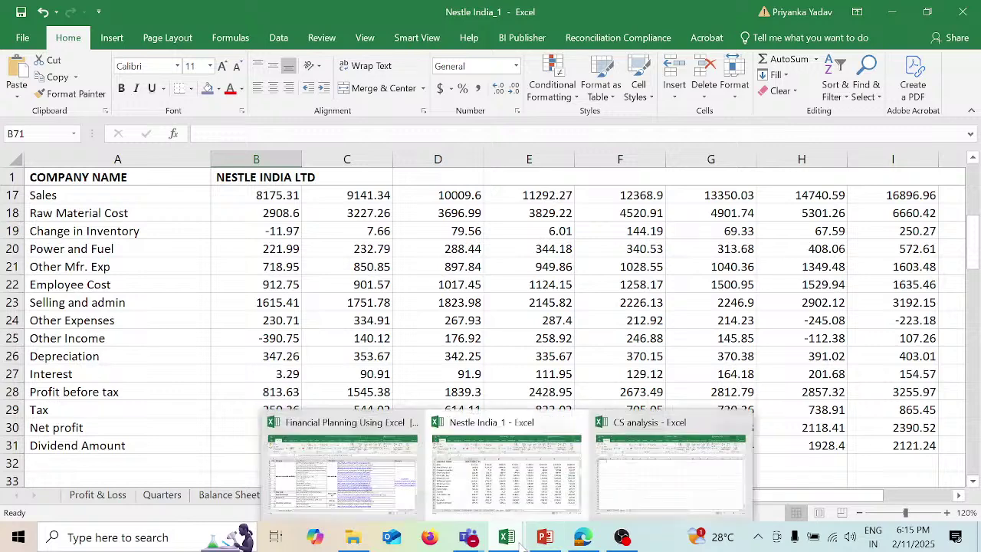
pyautogui.click(621, 487)
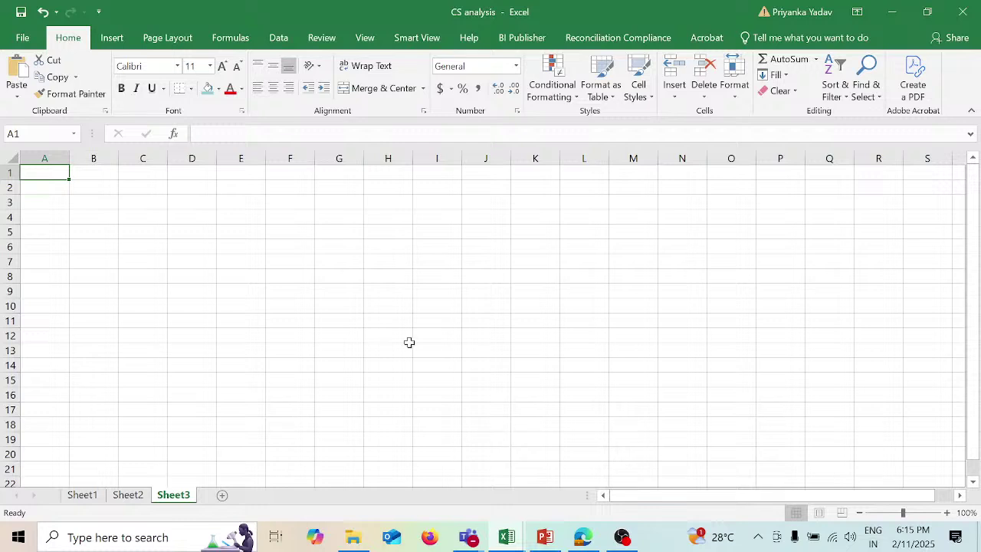
pyautogui.click(103, 205)
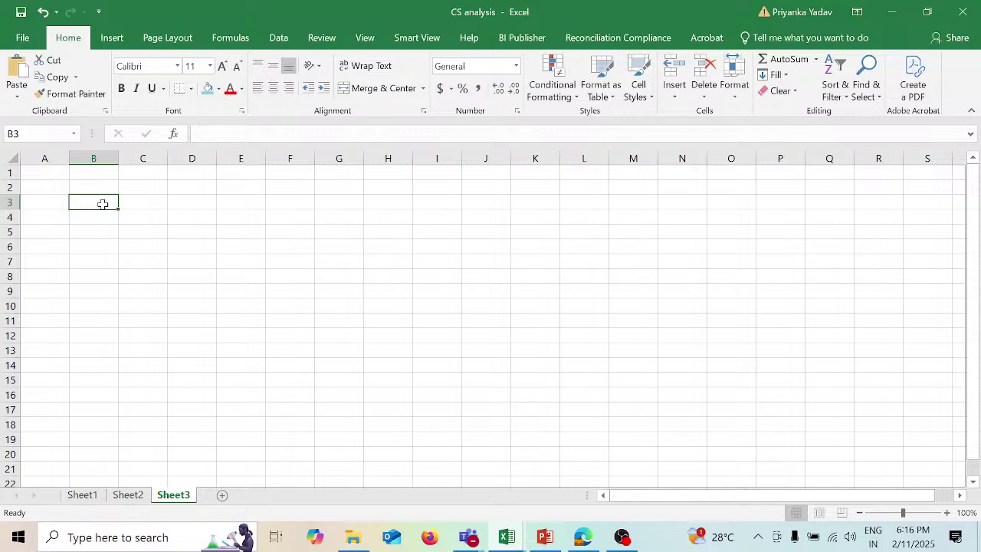
pyautogui.write('=')
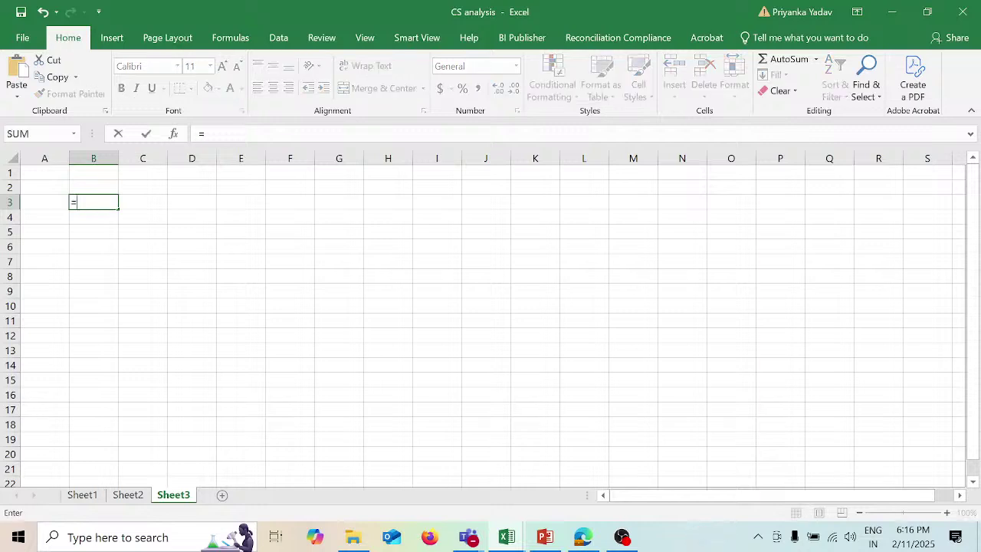
pyautogui.write('"Common ')
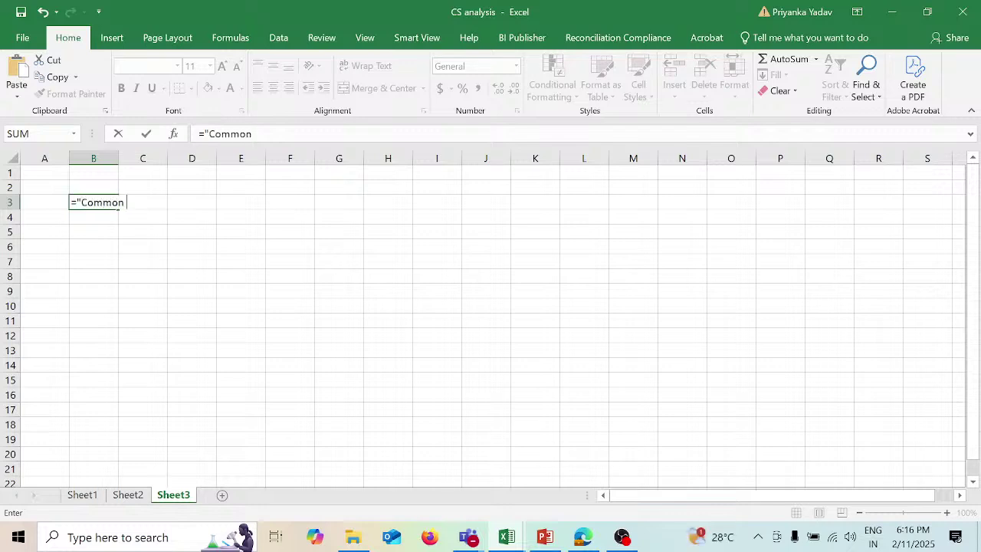
pyautogui.write('Size Income St')
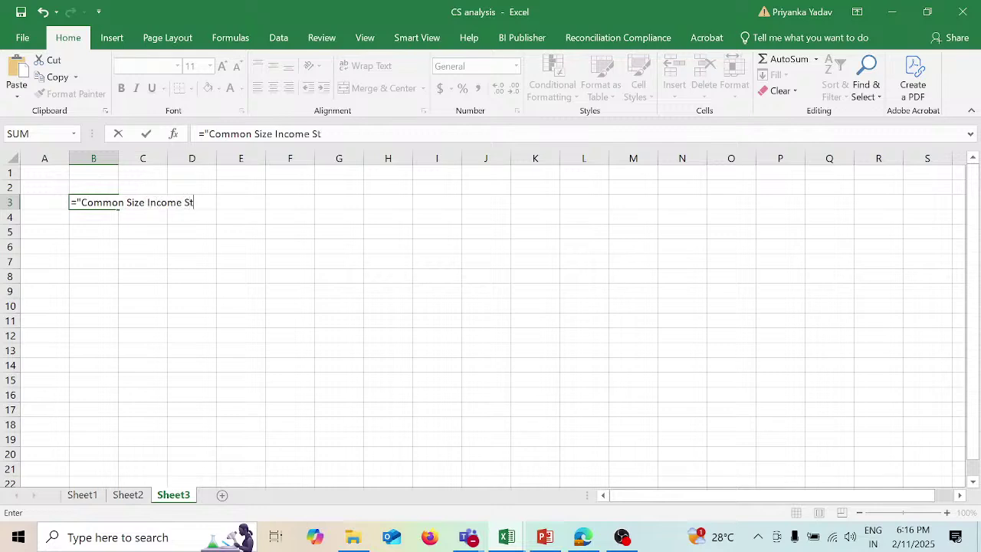
pyautogui.write('atement"')
pyautogui.write('&')
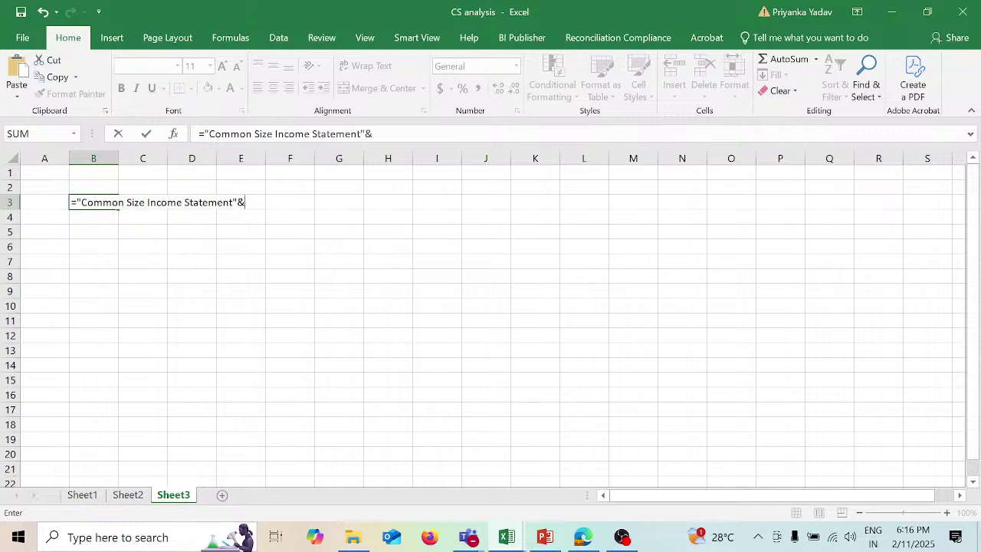
pyautogui.write('" "&"-')
pyautogui.write('"&')
# Step: Complete the title formula with a reference to the company name in B1 of the Nestle India_1 workbook's Data Sheet
pyautogui.moveTo(509, 536)
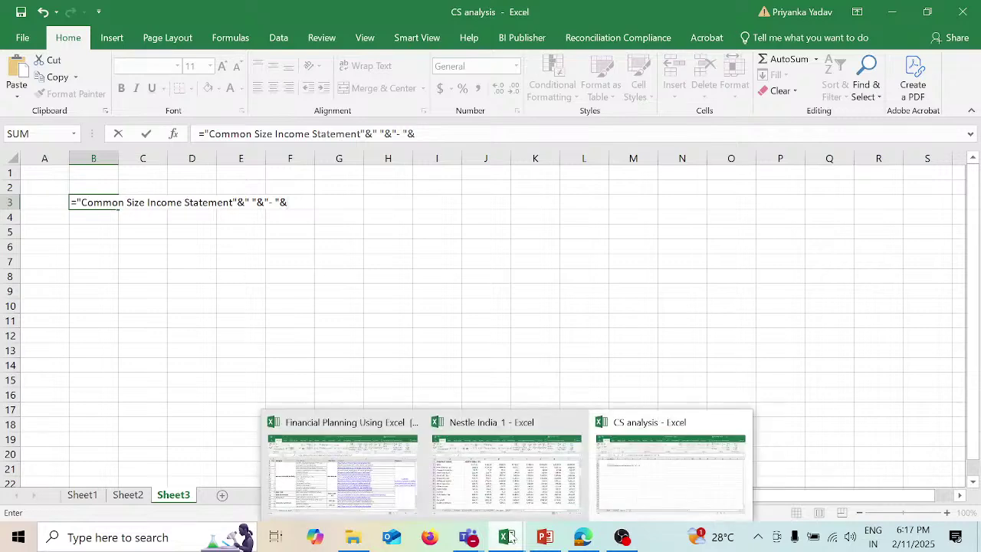
pyautogui.click(513, 498)
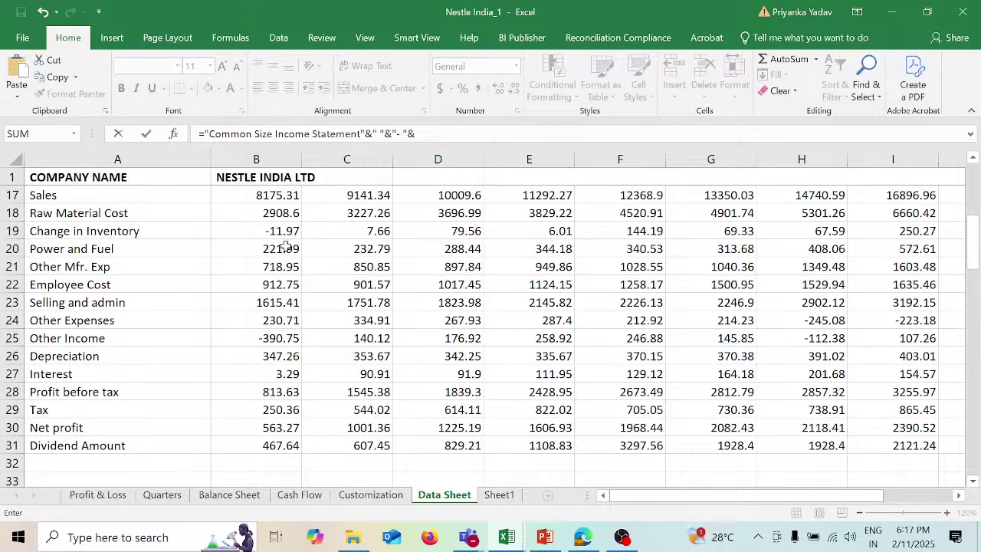
pyautogui.click(255, 177)
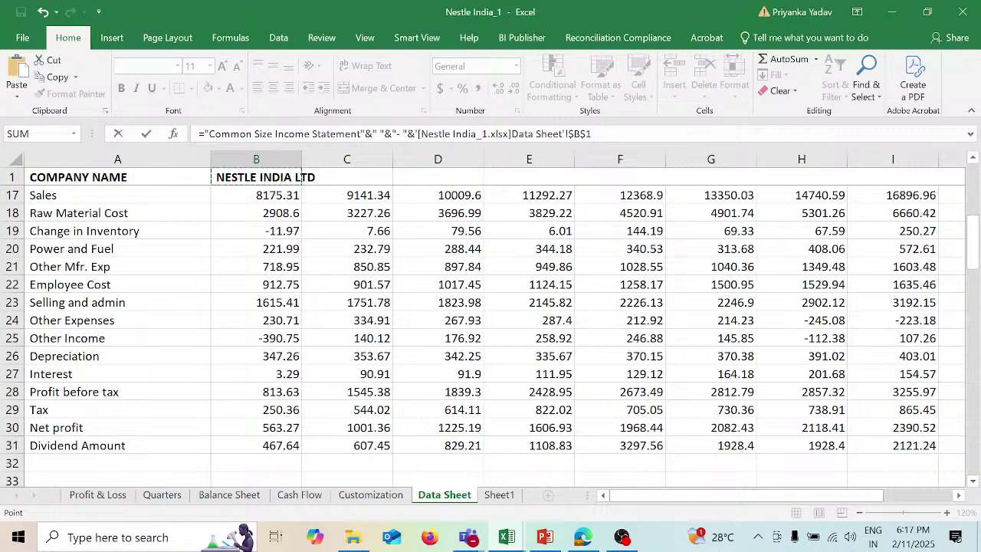
pyautogui.press('Return')
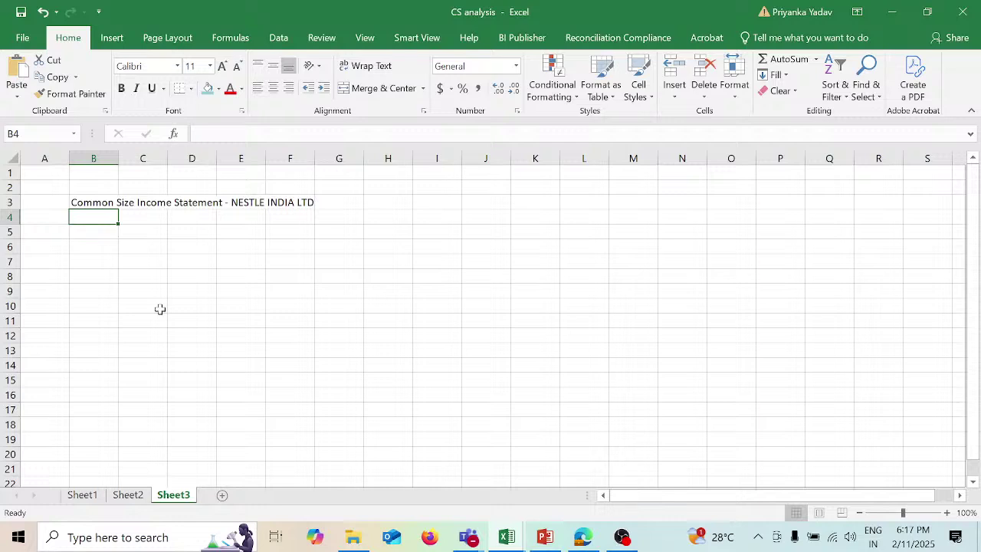
# Step: Enter the column heading "Particulars" in cell B5
pyautogui.click(107, 232)
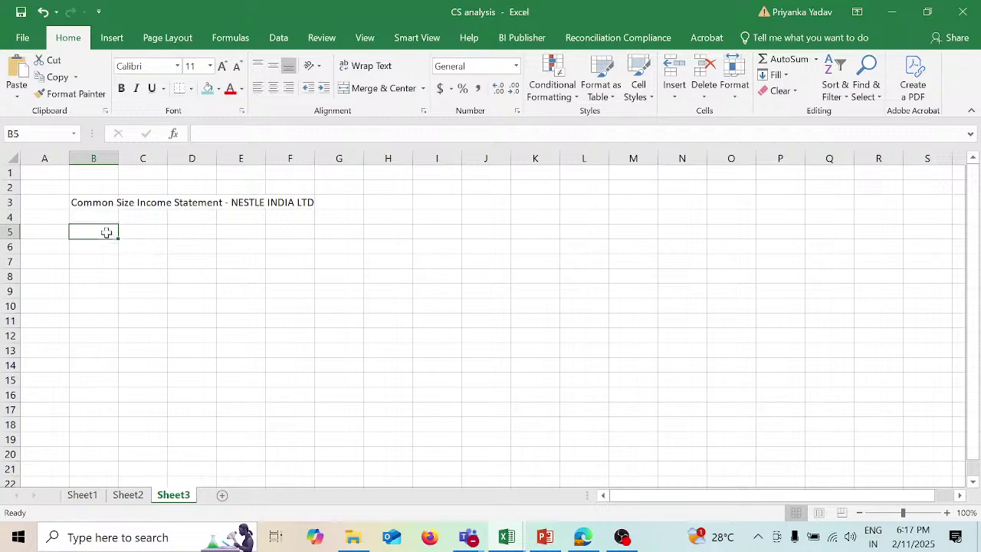
pyautogui.write('Pa')
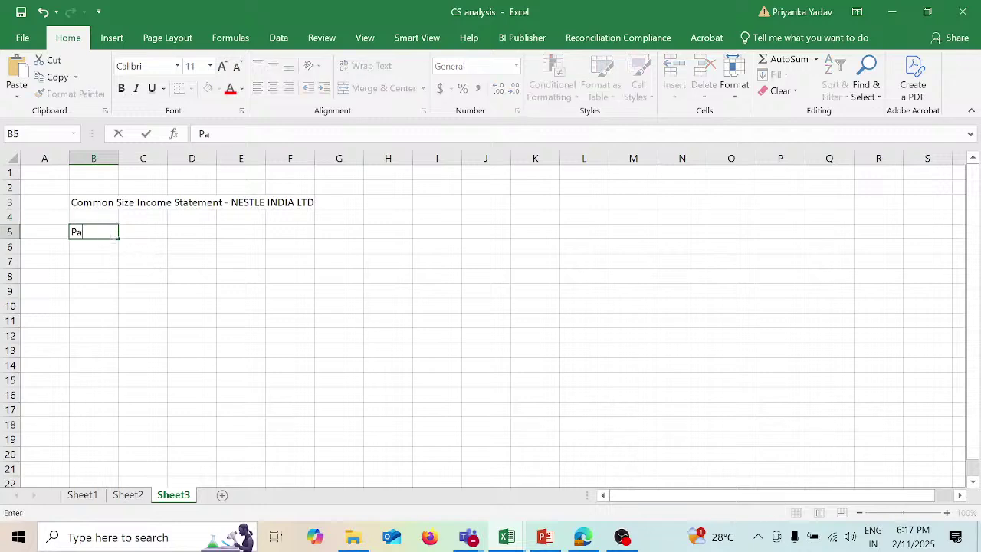
pyautogui.write('rticulars')
pyautogui.press('Tab')
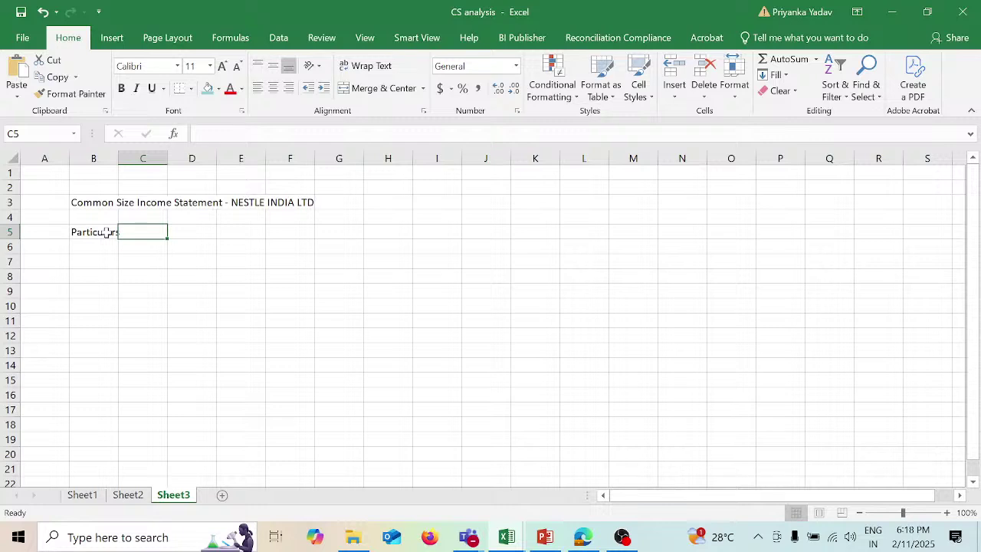
# Step: Link C5 to the Dec-15 report date in B16 of Nestle India_1's Data Sheet, using a relative reference
pyautogui.write('=')
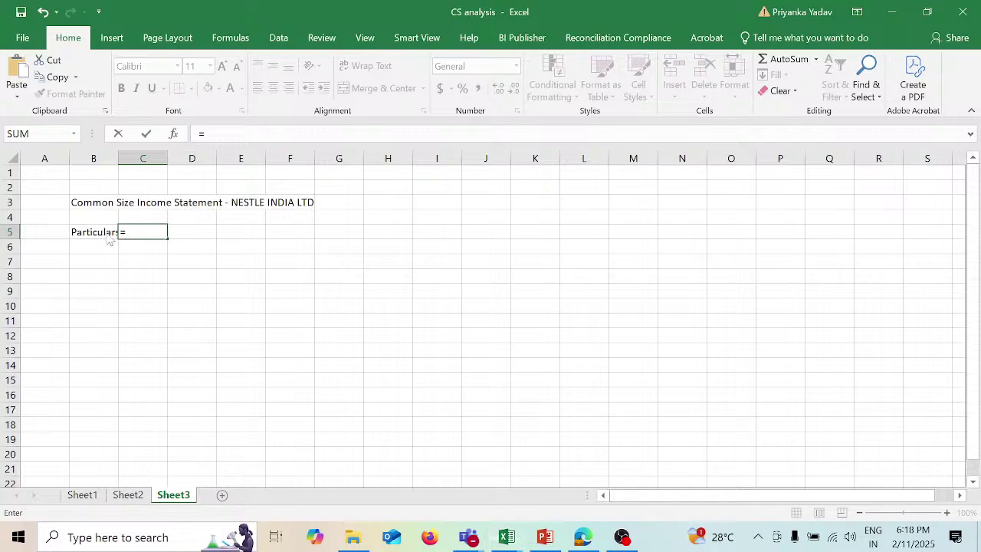
pyautogui.hotkey('alt', 'Tab')
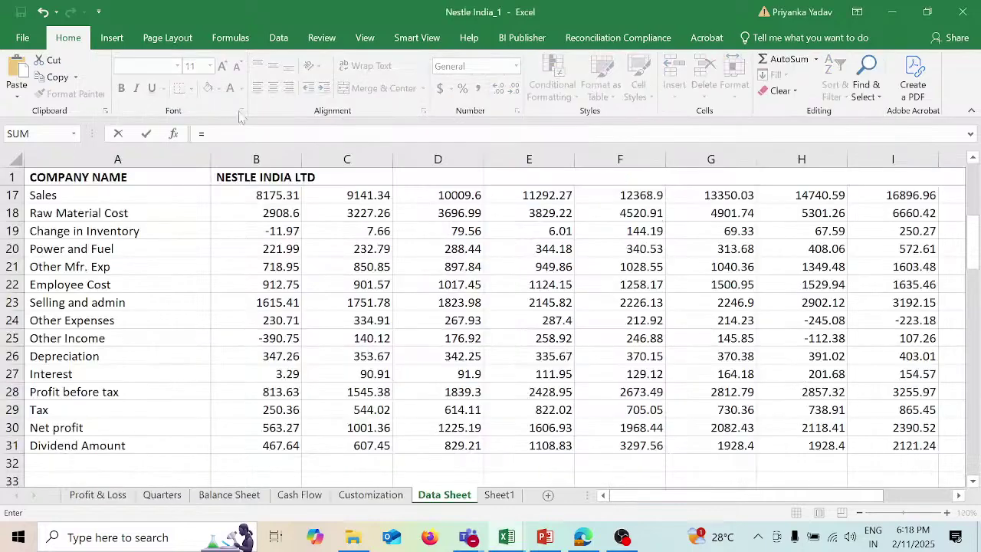
pyautogui.scroll(1, 344, 248)
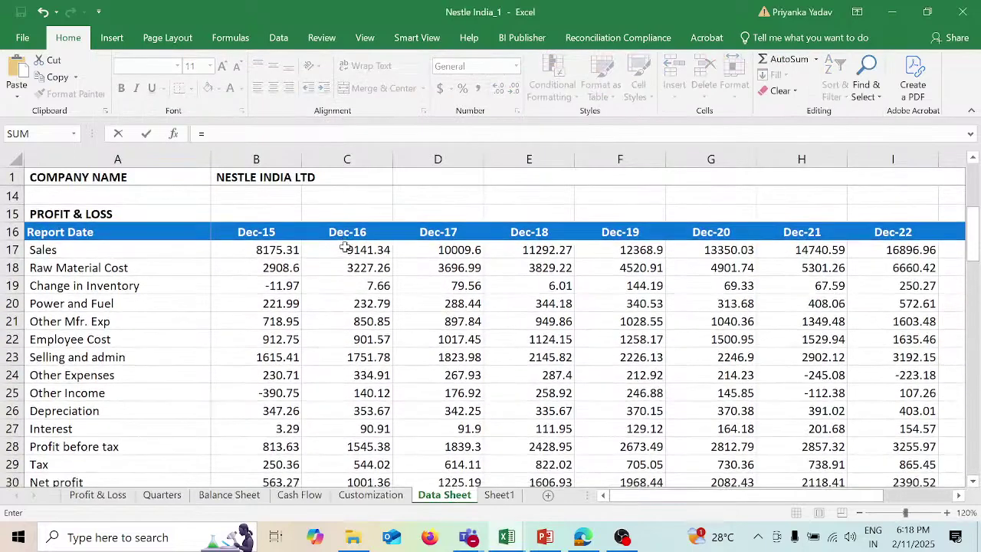
pyautogui.click(280, 228)
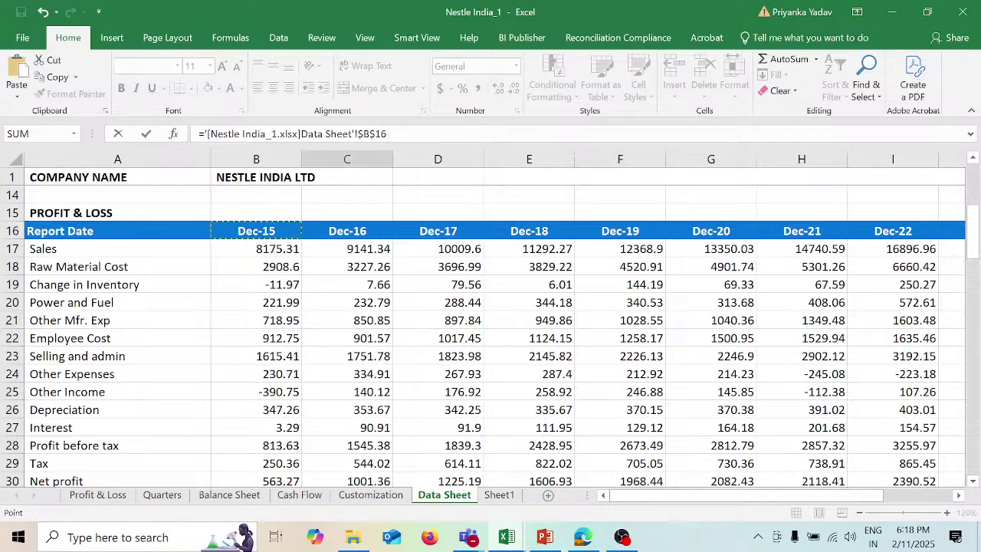
pyautogui.click(364, 134)
pyautogui.press('BackSpace')
pyautogui.press('BackSpace')
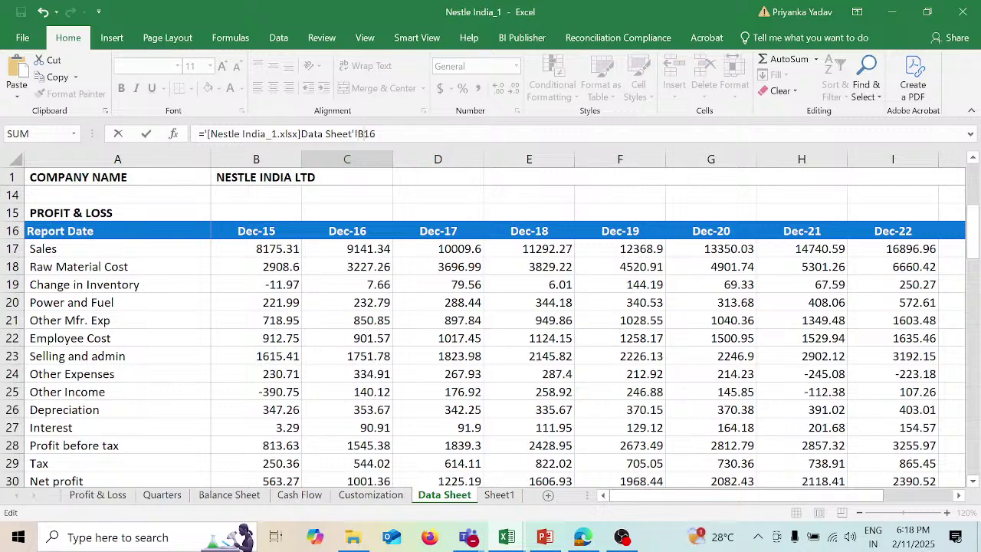
pyautogui.press('Return')
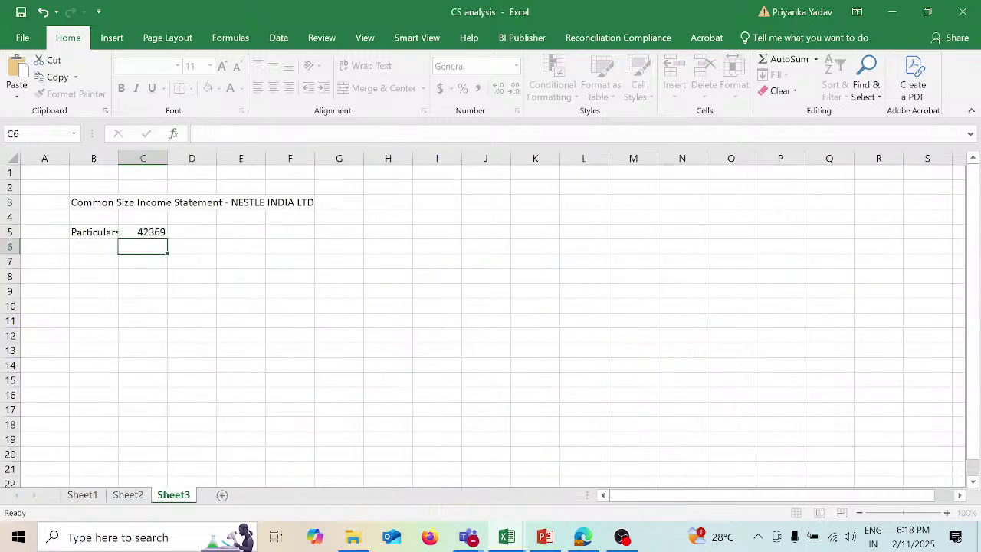
# Step: Format the report date in C5 with the custom date format mmm-yy
pyautogui.click(158, 231)
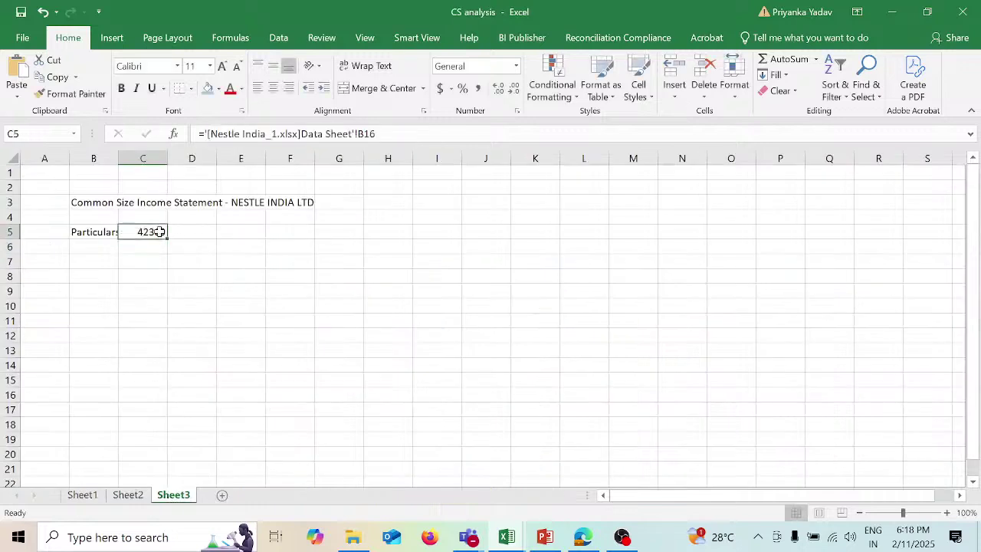
pyautogui.click(515, 67)
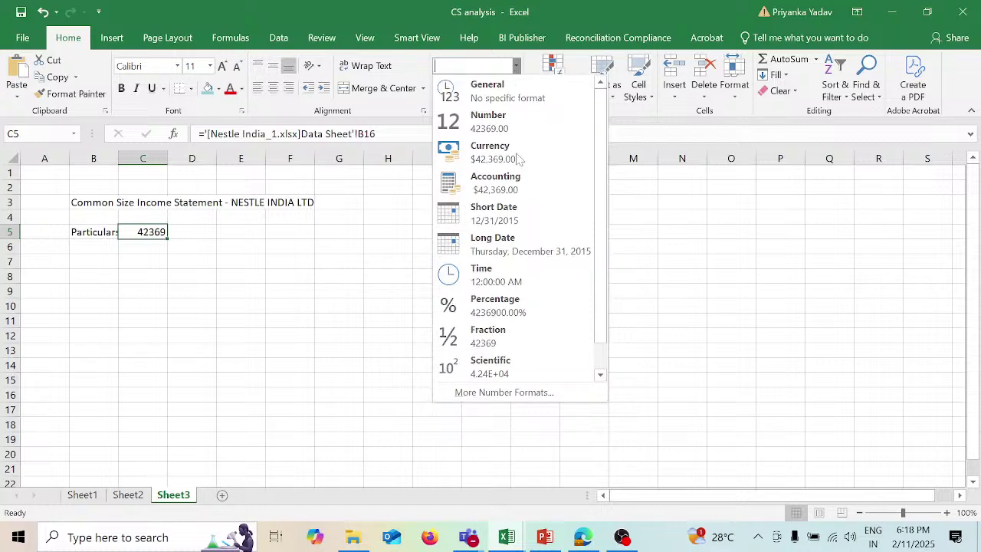
pyautogui.click(512, 219)
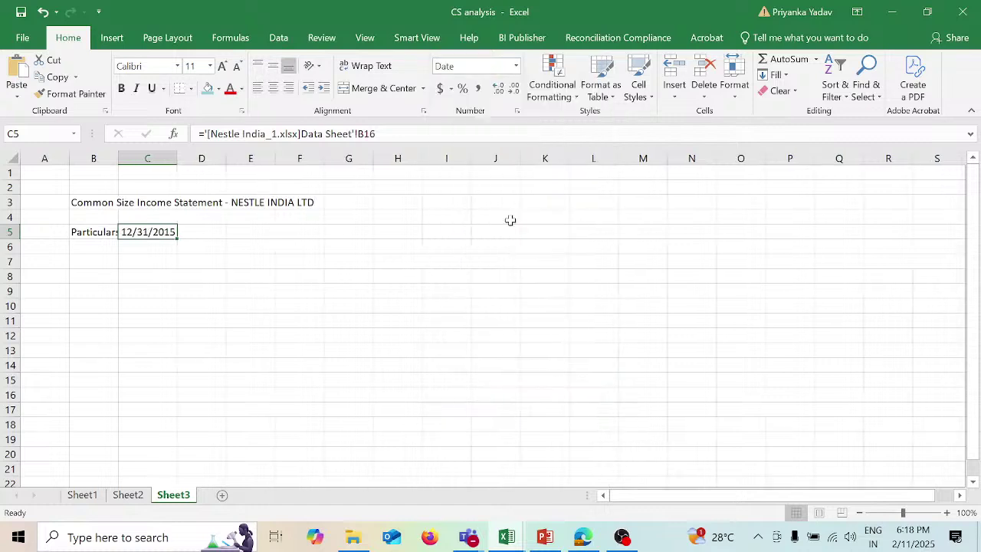
pyautogui.click(516, 66)
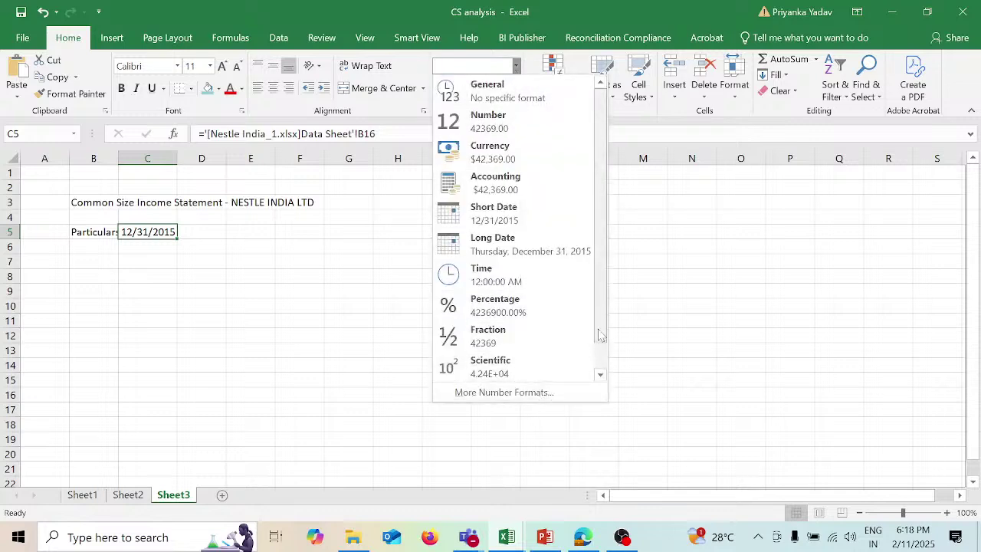
pyautogui.click(541, 392)
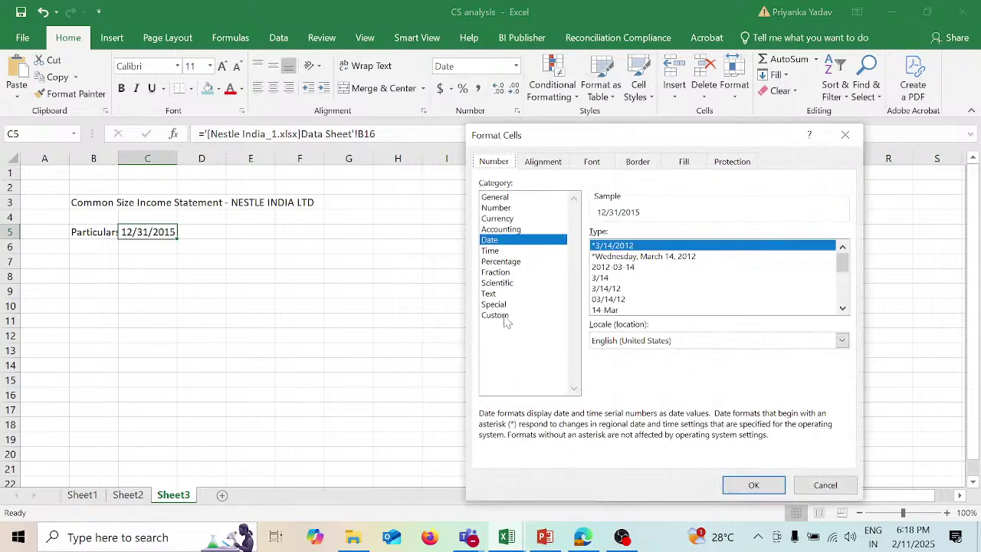
pyautogui.click(503, 315)
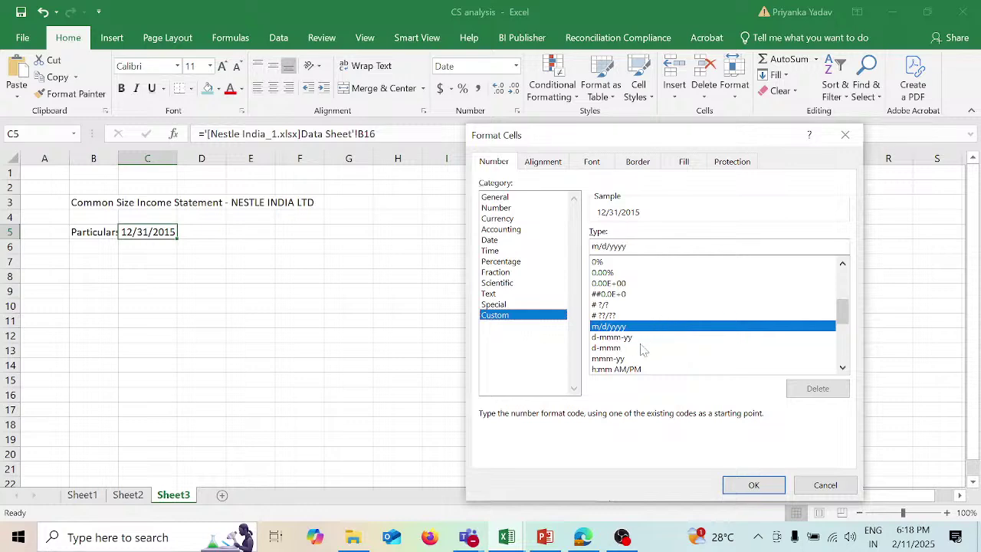
pyautogui.click(622, 359)
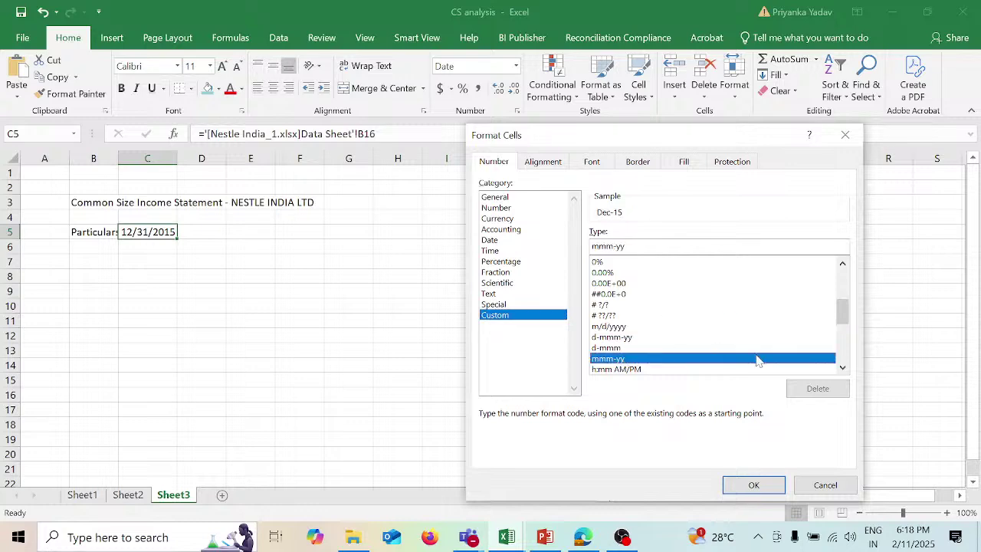
pyautogui.click(753, 485)
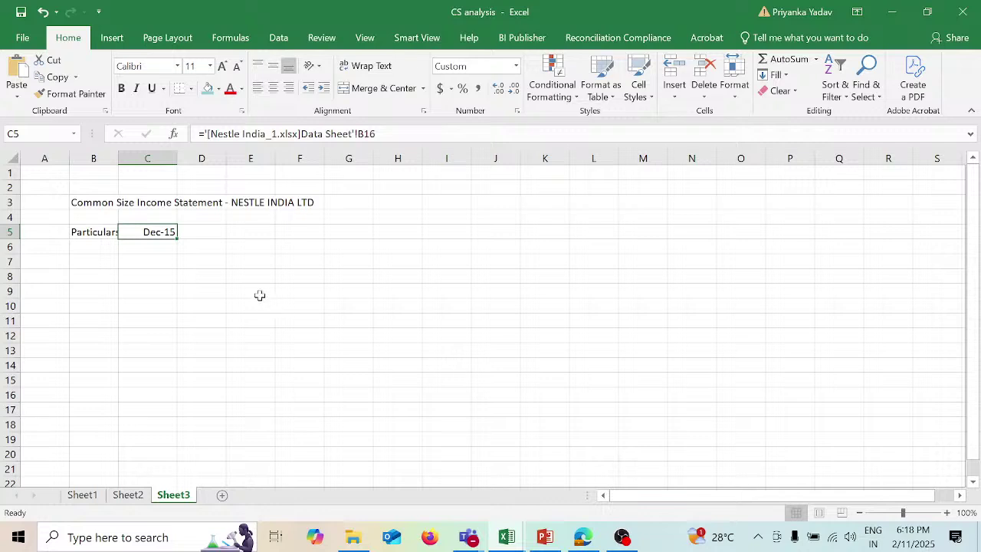
# Step: Copy the report date link and its format from C5 across D5:L5
pyautogui.hotkey('ctrl', 'c')
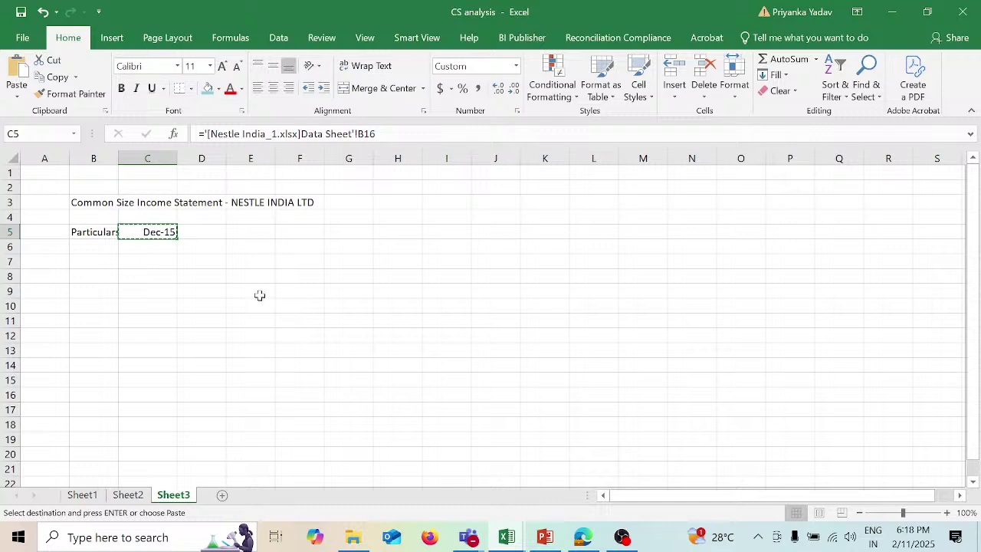
pyautogui.press('Right')
pyautogui.hotkey('shift', 'Right')
pyautogui.hotkey('shift', 'Right')
pyautogui.hotkey('shift', 'Right')
pyautogui.hotkey('shift', 'Right')
pyautogui.hotkey('shift', 'Right')
pyautogui.hotkey('shift', 'Right')
pyautogui.hotkey('shift', 'Right')
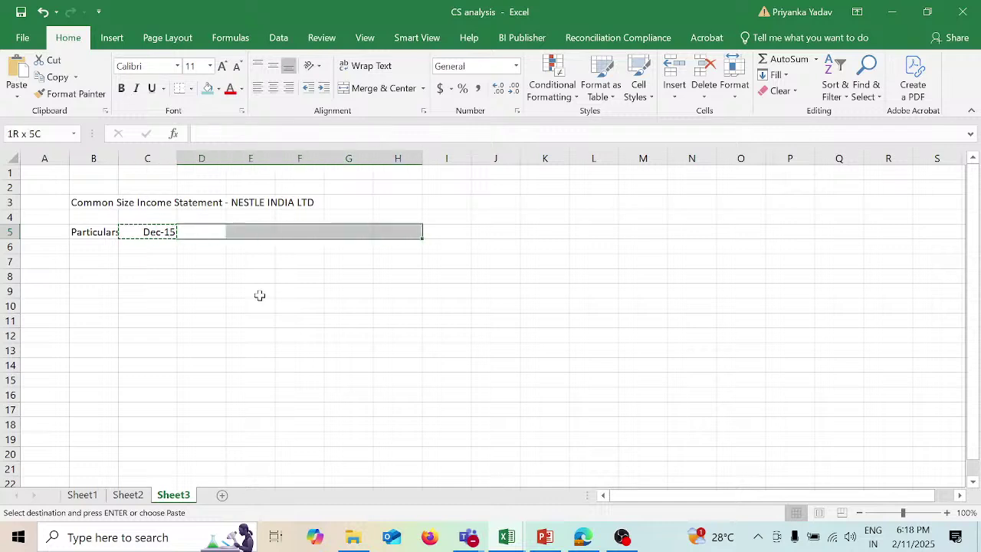
pyautogui.hotkey('shift', 'Right')
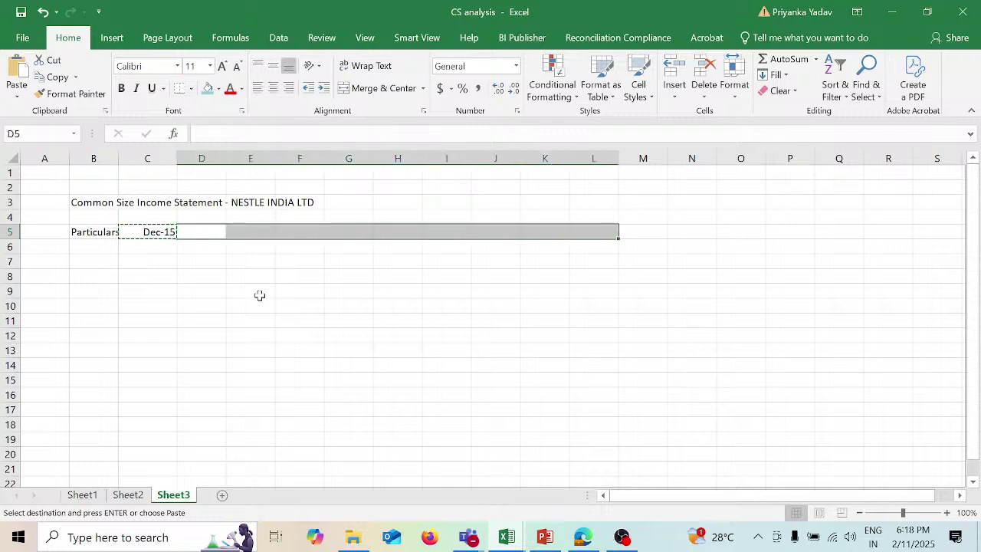
pyautogui.hotkey('ctrl', 'v')
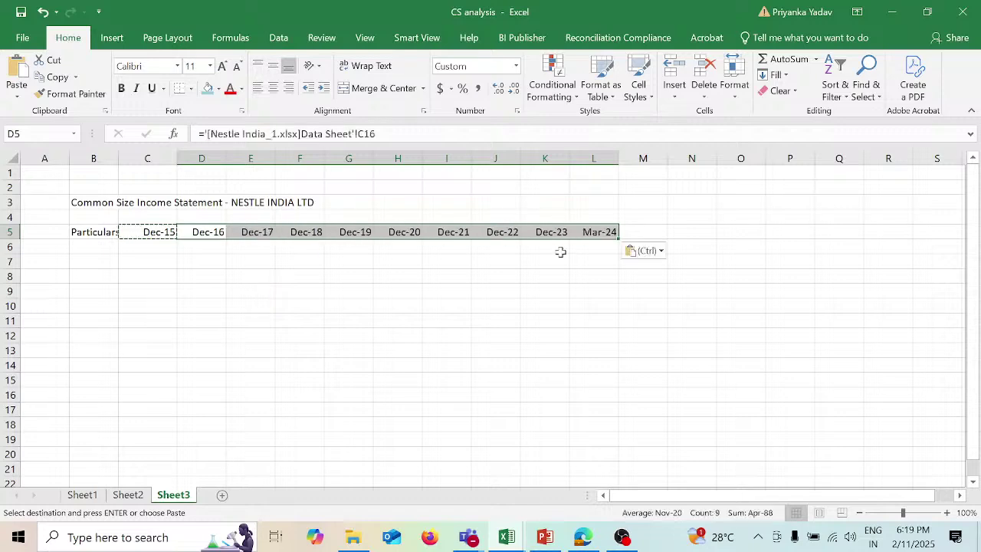
# Step: Delete column L, which holds the Mar-24 period
pyautogui.click(603, 154)
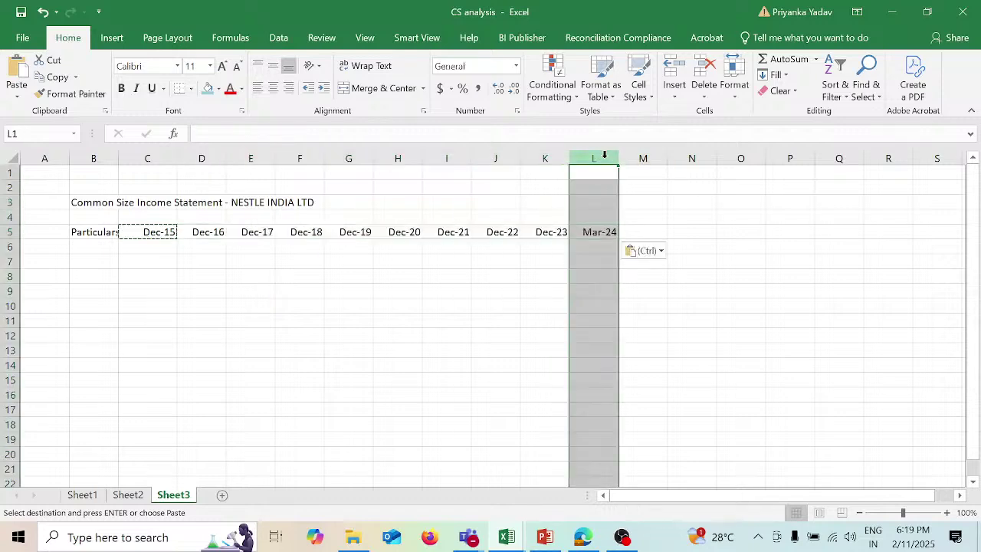
pyautogui.rightClick(597, 197)
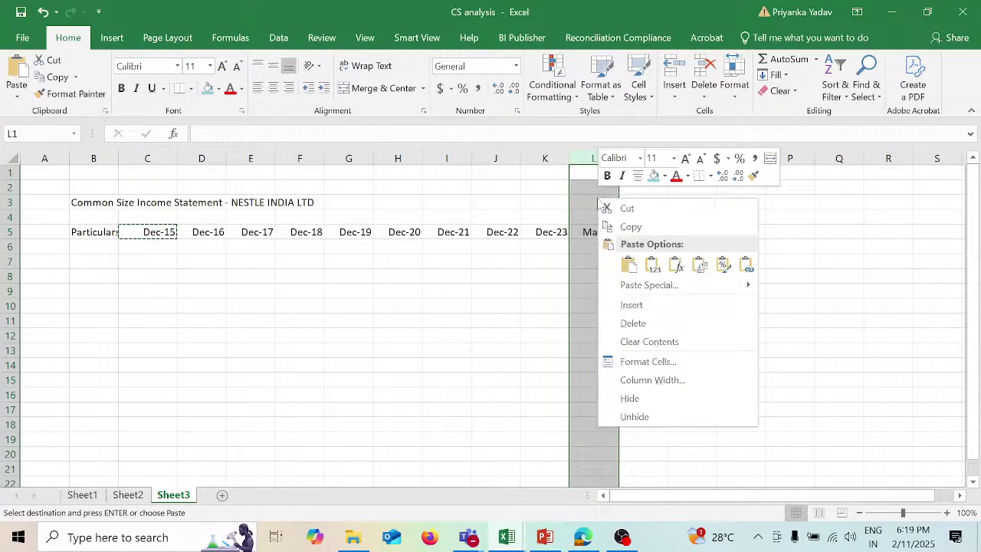
pyautogui.click(643, 324)
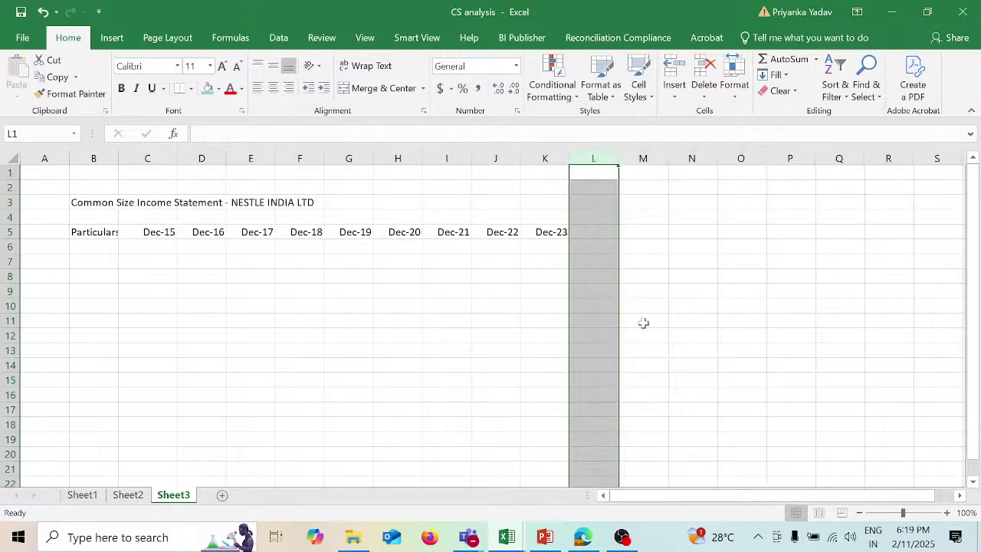
pyautogui.click(722, 334)
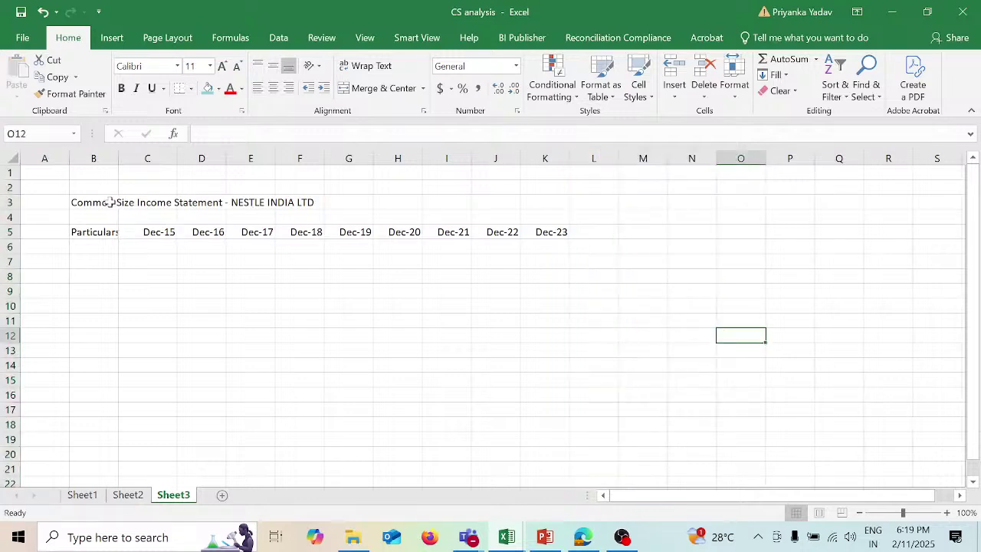
# Step: Give the title row B3:K3 a light blue fill and set its text to bold, size 12
pyautogui.moveTo(114, 201); pyautogui.dragTo(580, 201)
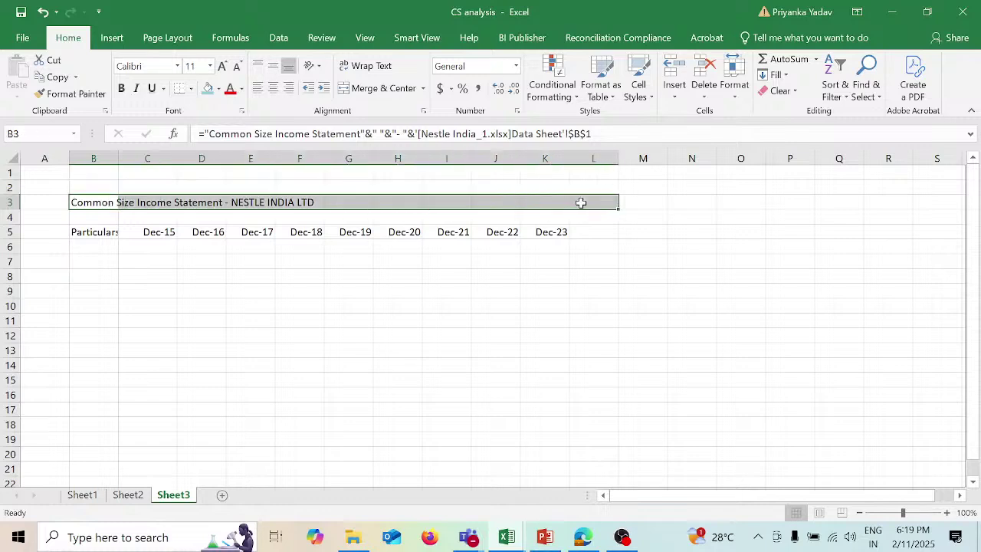
pyautogui.moveTo(107, 201); pyautogui.dragTo(553, 199)
pyautogui.click(207, 88)
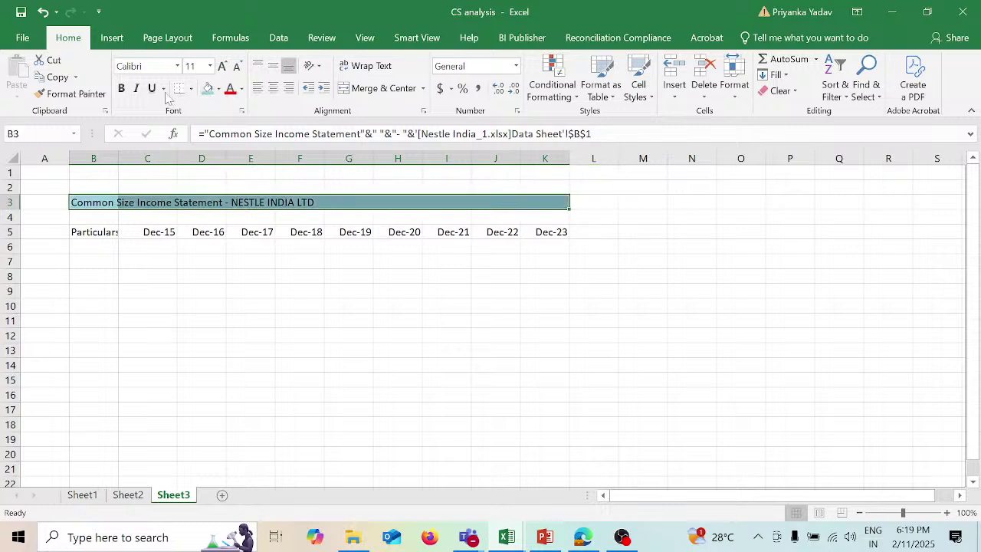
pyautogui.click(121, 88)
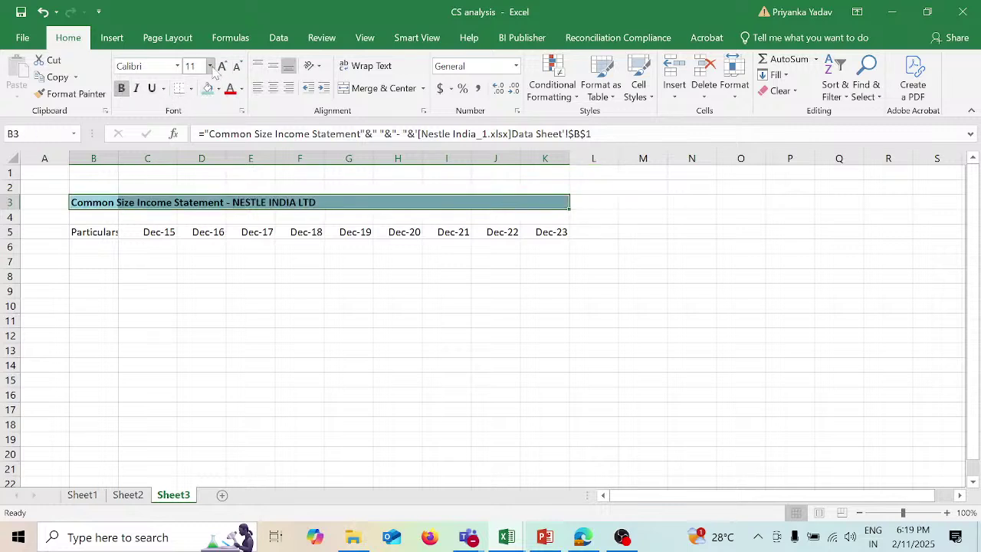
pyautogui.click(210, 66)
pyautogui.click(201, 143)
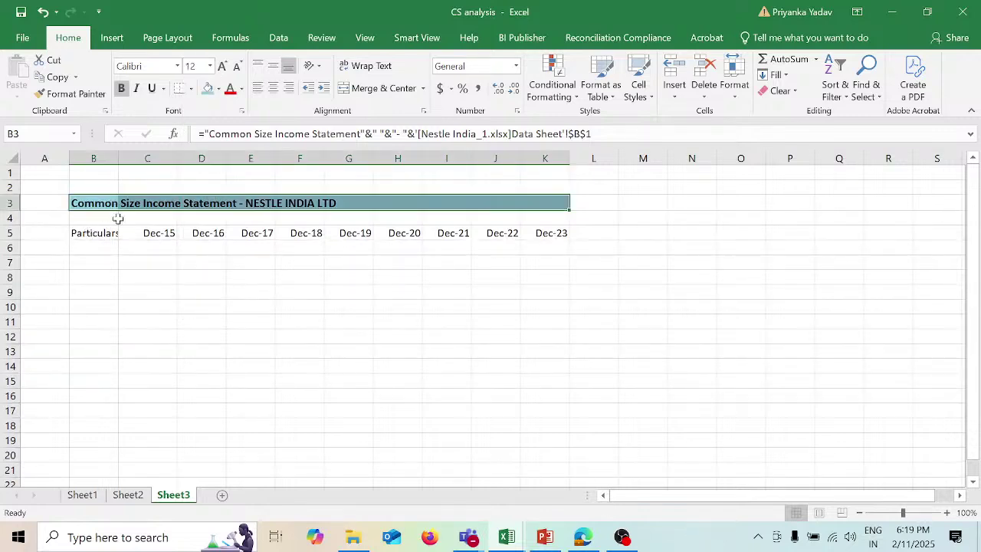
# Step: Auto-fit the width of column B to the statement title
pyautogui.doubleClick(119, 159)
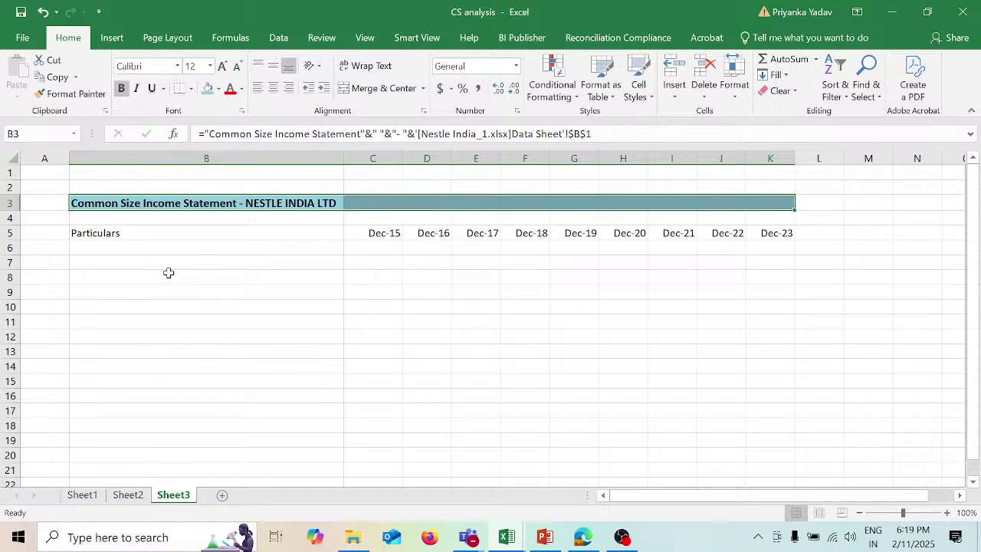
pyautogui.scroll(-8, 357, 343)
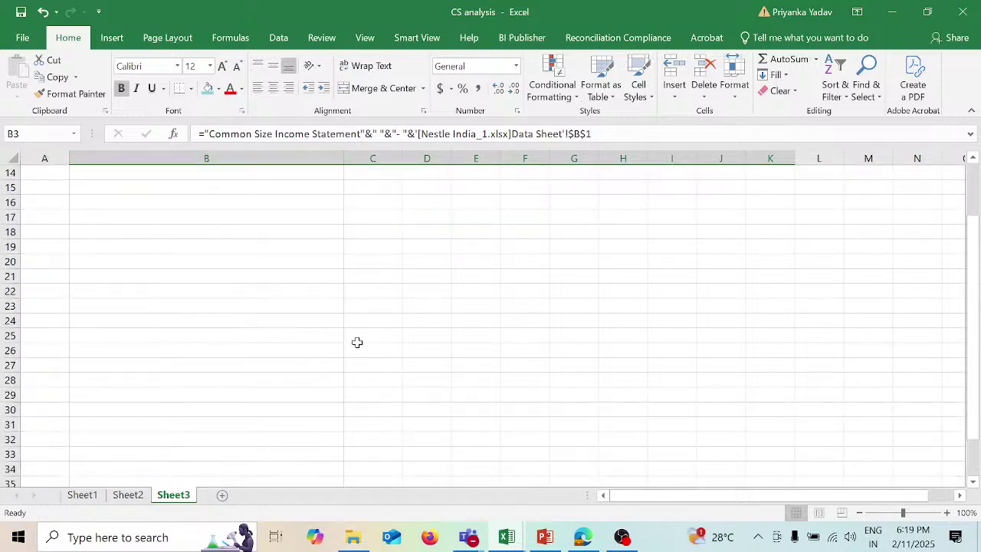
pyautogui.scroll(8, 357, 342)
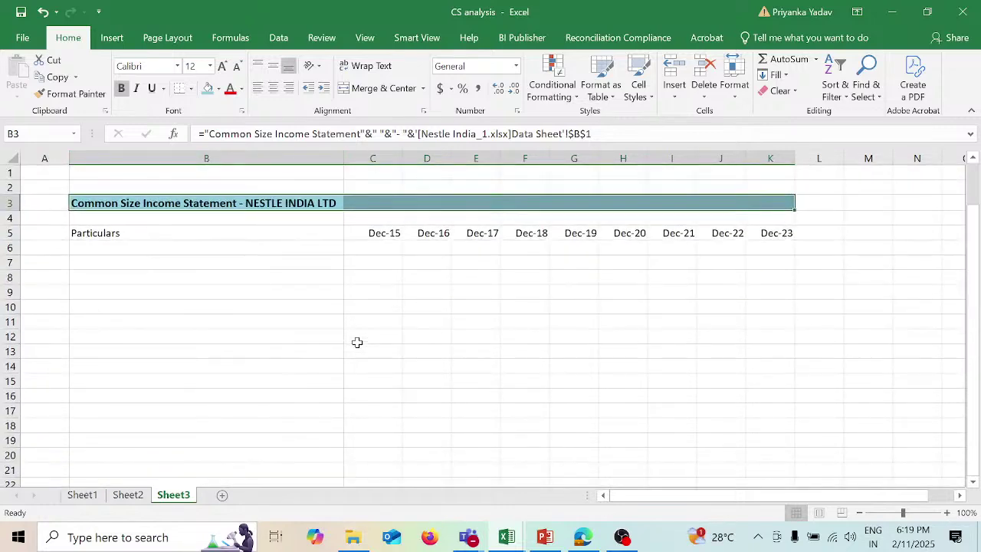
# Step: Link B7 to the Sales label in A17 of Nestle India_1's Data Sheet, using a relative reference
pyautogui.click(214, 265)
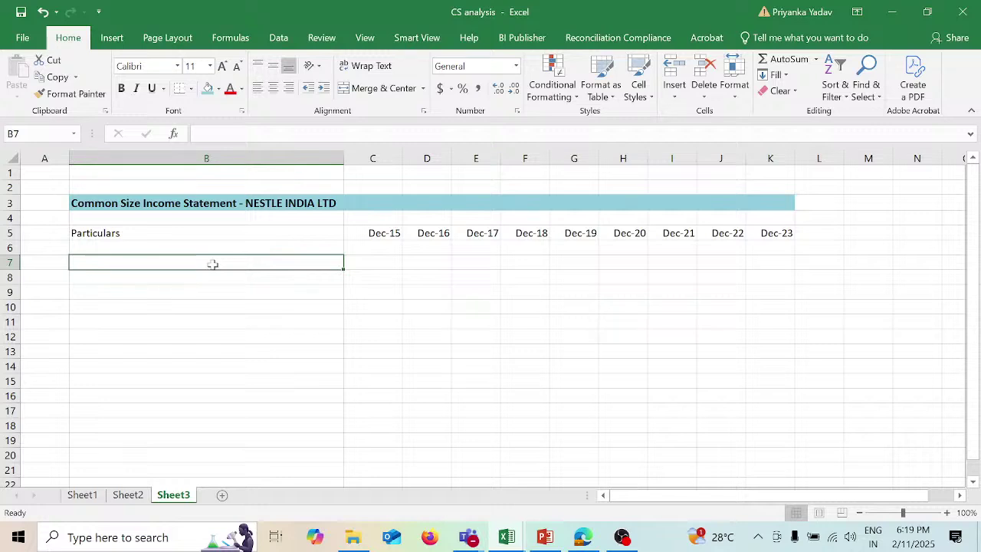
pyautogui.write('=')
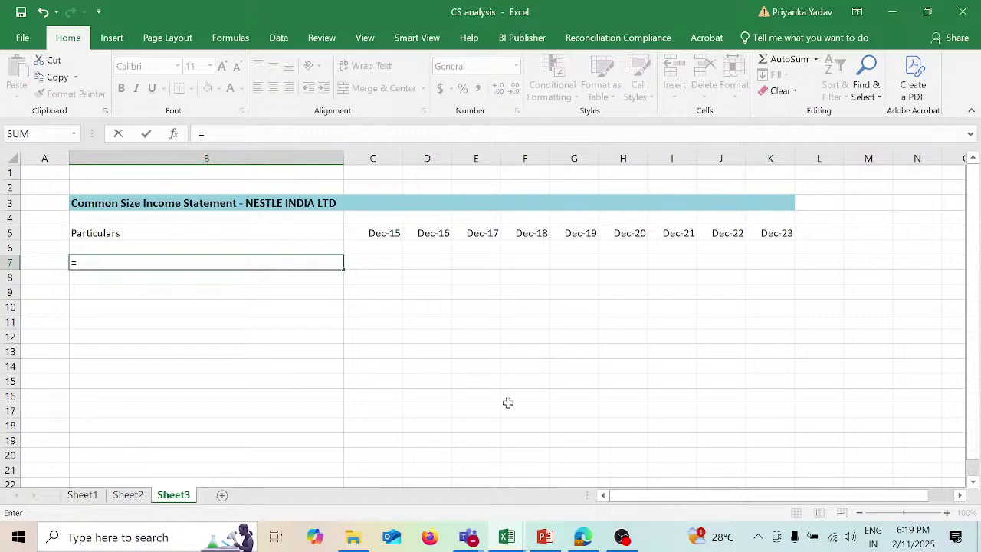
pyautogui.moveTo(506, 537)
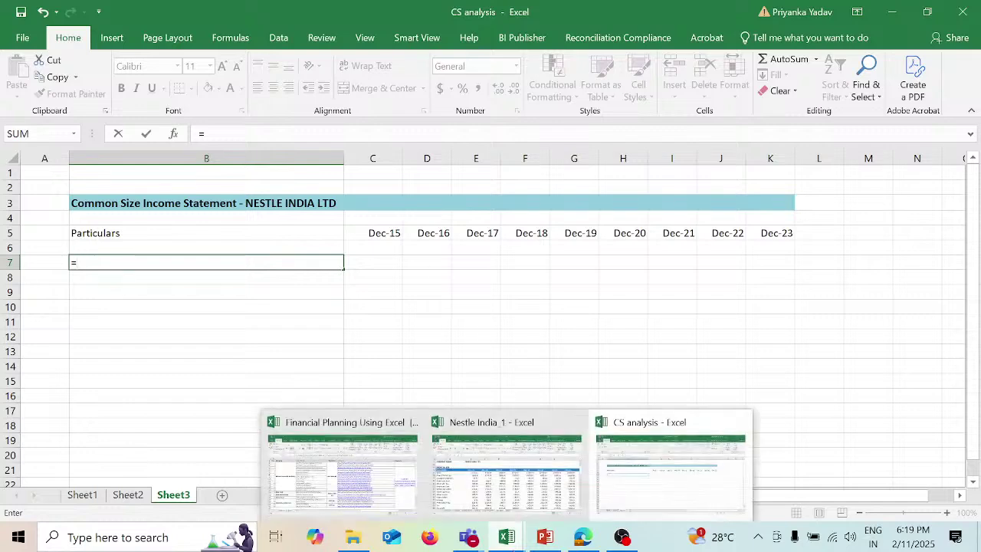
pyautogui.click(504, 488)
pyautogui.click(166, 248)
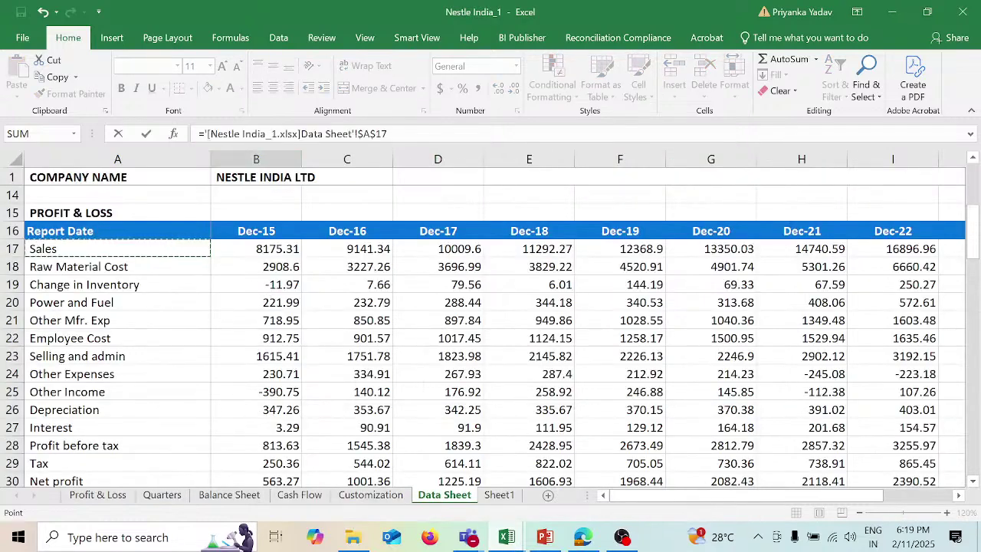
pyautogui.click(364, 133)
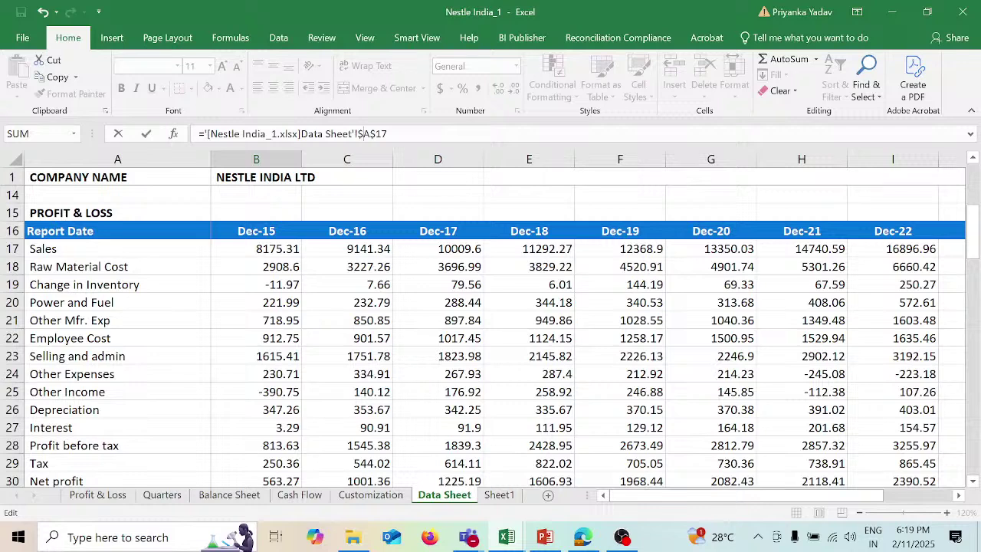
pyautogui.press('BackSpace')
pyautogui.press('Right')
pyautogui.press('Delete')
pyautogui.press('Return')
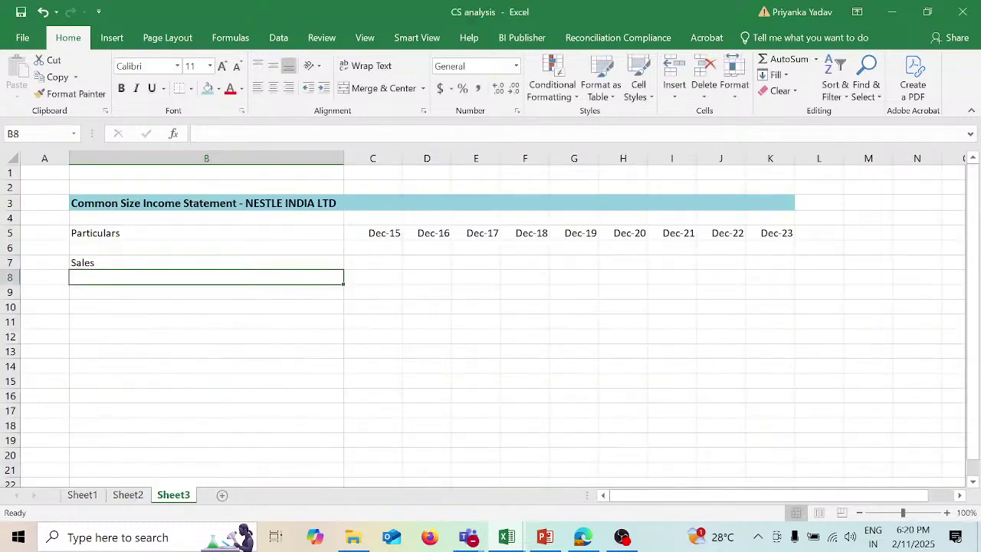
# Step: Fill the Sales label link from B7 down to B20 and compare the labels with the Profit & Loss items in Nestle India_1's Data Sheet
pyautogui.moveTo(332, 261); pyautogui.dragTo(330, 455)
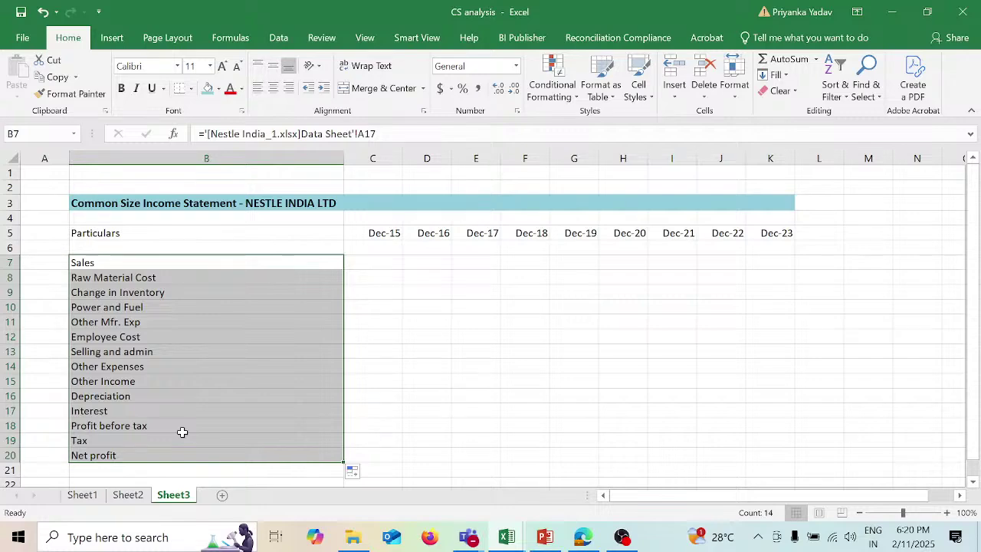
pyautogui.hotkey('ctrl', 'Tab')
pyautogui.scroll(-1, 183, 431)
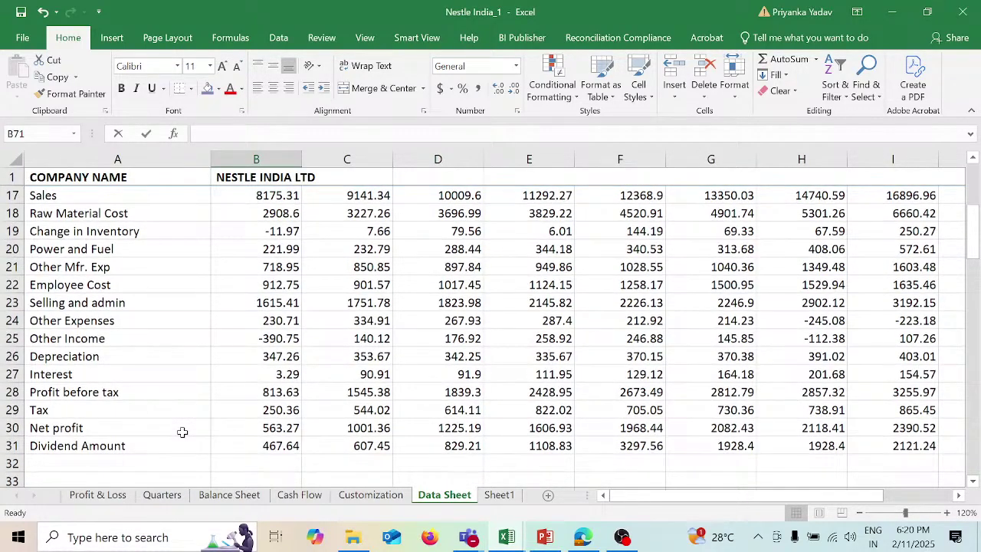
pyautogui.scroll(1, 183, 431)
pyautogui.scroll(-1, 183, 431)
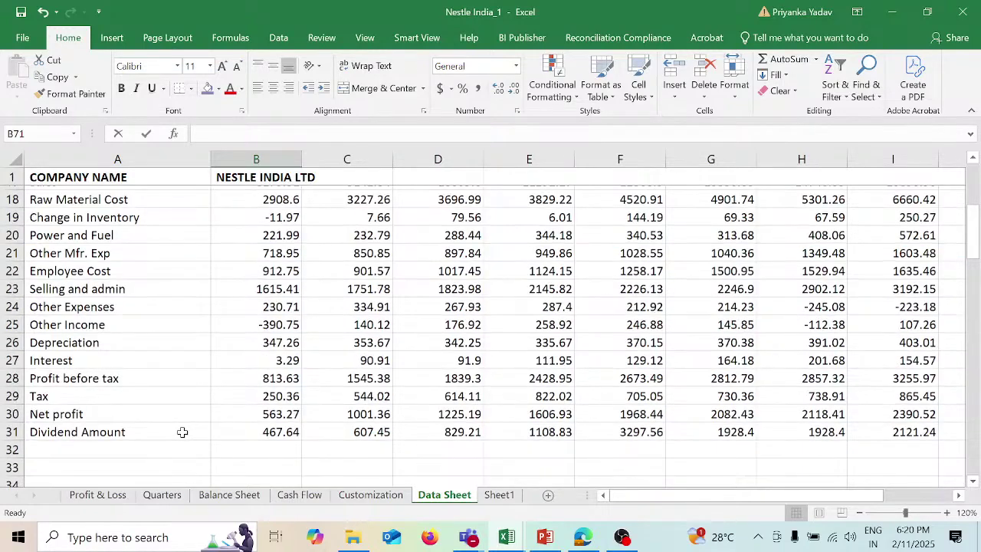
pyautogui.scroll(1, 182, 432)
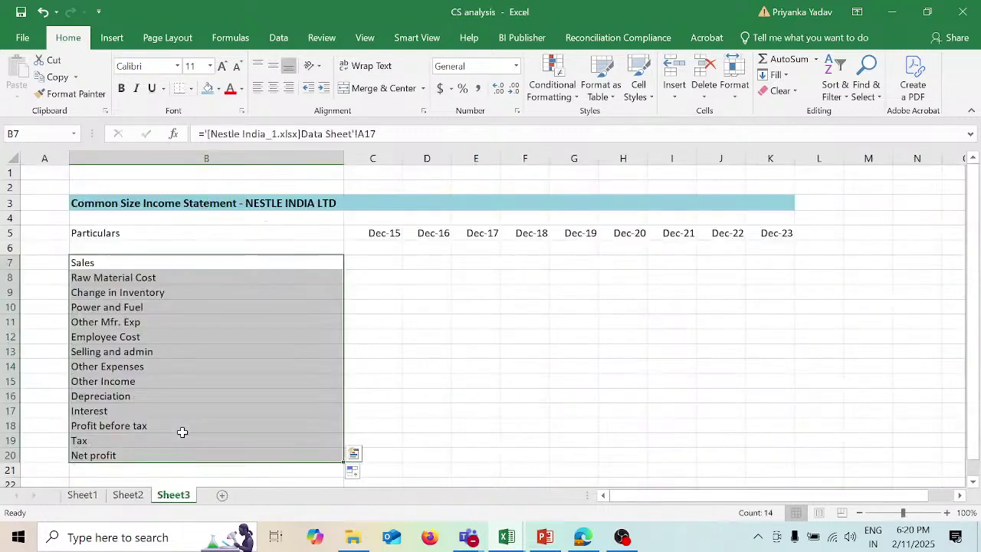
# Step: Copy the Net profit label link from B20 into B21 to add the Dividend Amount label
pyautogui.click(177, 454)
pyautogui.hotkey('ctrl', 'c')
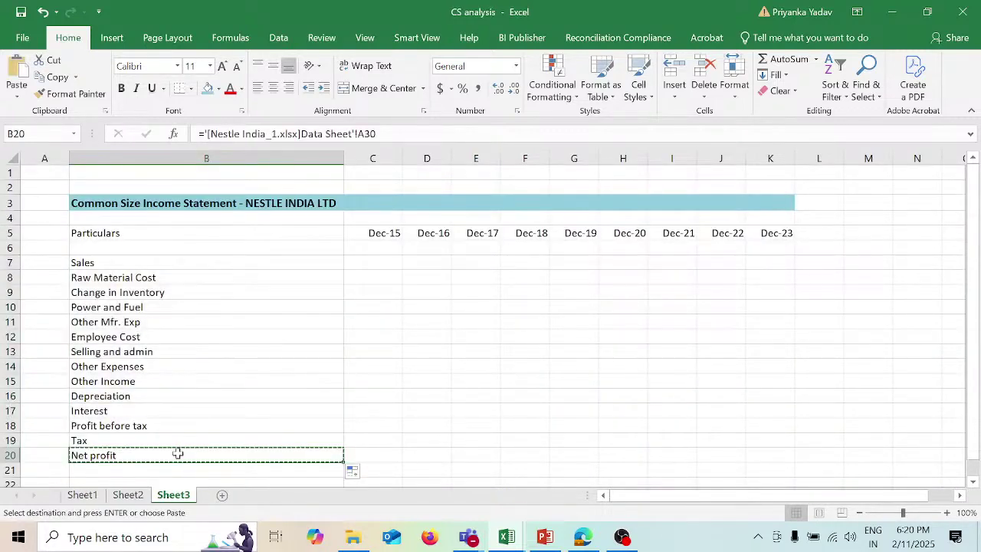
pyautogui.press('Down')
pyautogui.hotkey('ctrl', 'v')
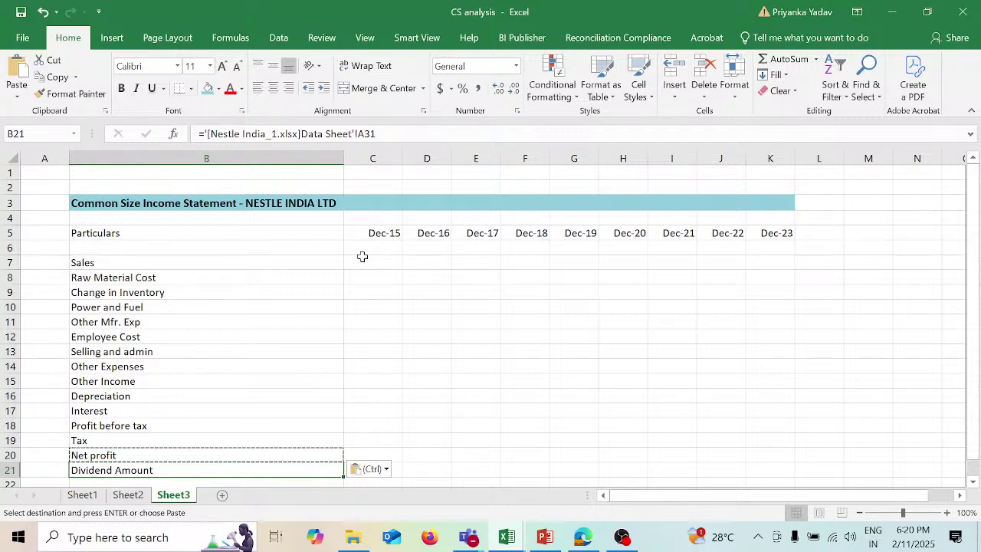
# Step: Make the header, blank and Sales rows bold across B5:K7
pyautogui.click(282, 232)
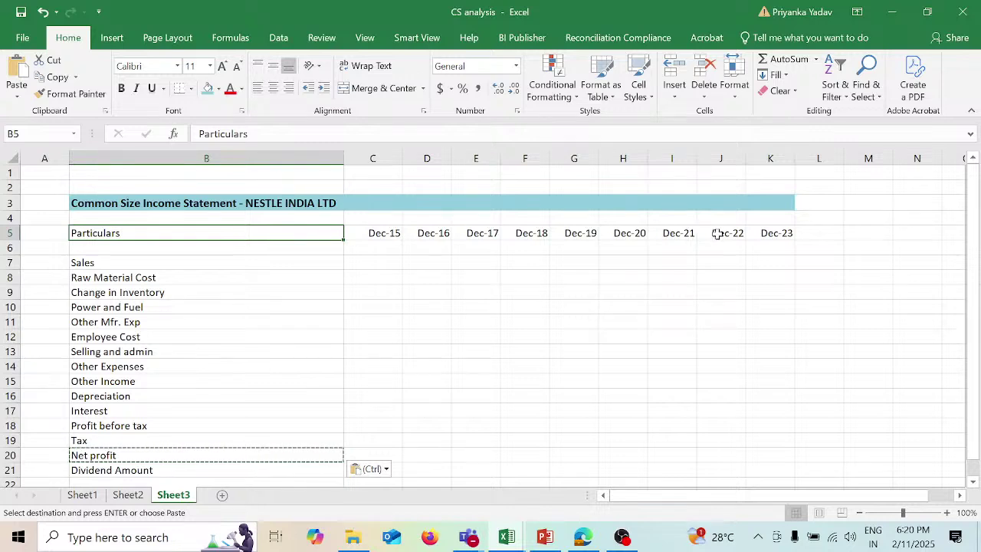
pyautogui.hotkey('shift', 'Right')
pyautogui.hotkey('shift', 'Right')
pyautogui.hotkey('shift', 'Right')
pyautogui.hotkey('shift', 'Right')
pyautogui.hotkey('shift', 'Right')
pyautogui.hotkey('shift', 'Right')
pyautogui.hotkey('shift', 'Right')
pyautogui.hotkey('shift', 'Right')
pyautogui.hotkey('shift', 'Right')
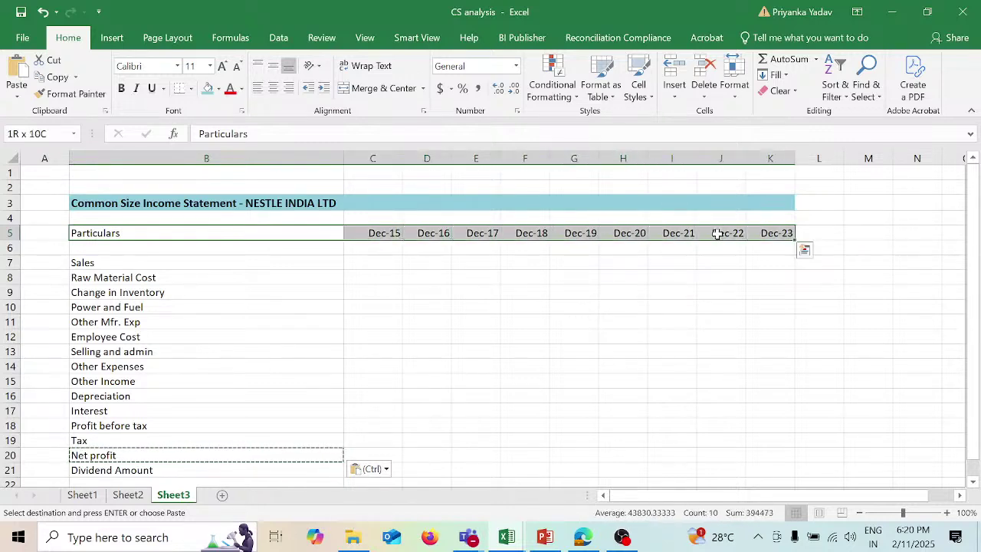
pyautogui.hotkey('shift', 'Down')
pyautogui.hotkey('shift', 'Down')
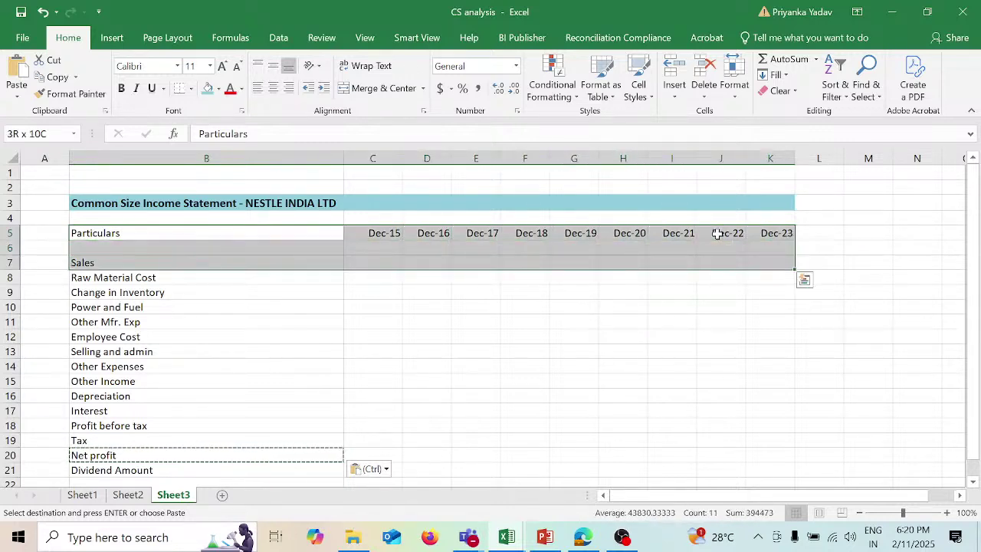
pyautogui.click(121, 88)
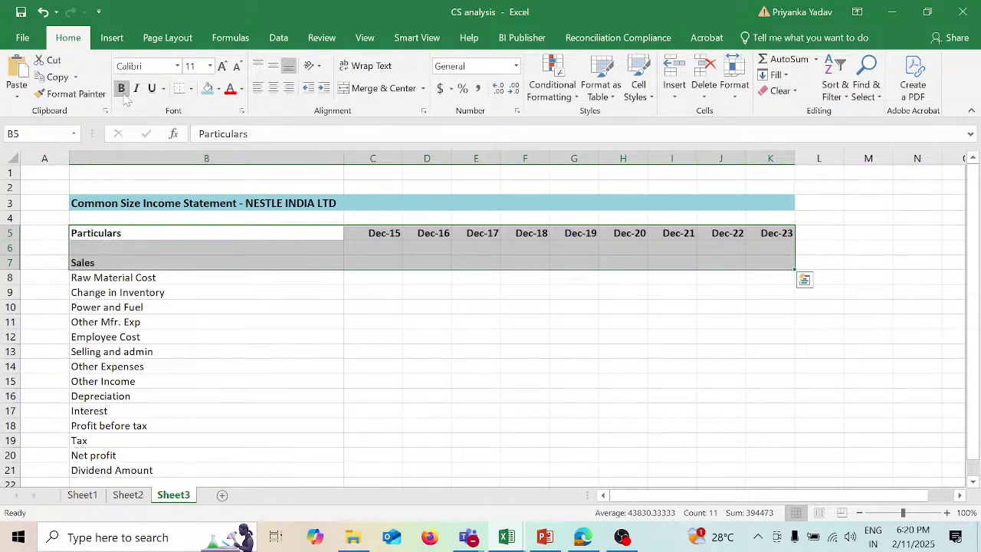
# Step: Review the Common Size Analysis formula slide in PowerPoint, then return to the CS analysis workbook in Excel
pyautogui.click(387, 261)
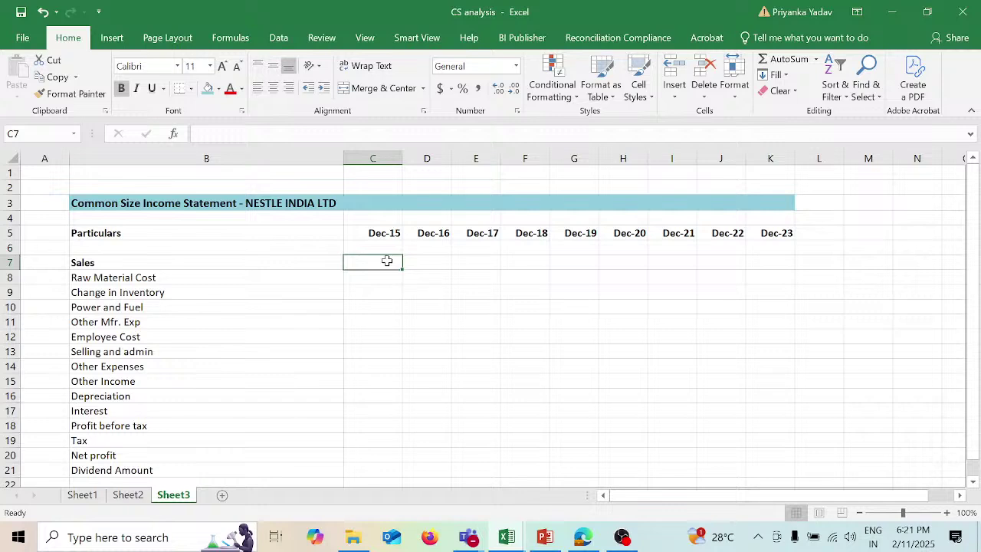
pyautogui.write('=')
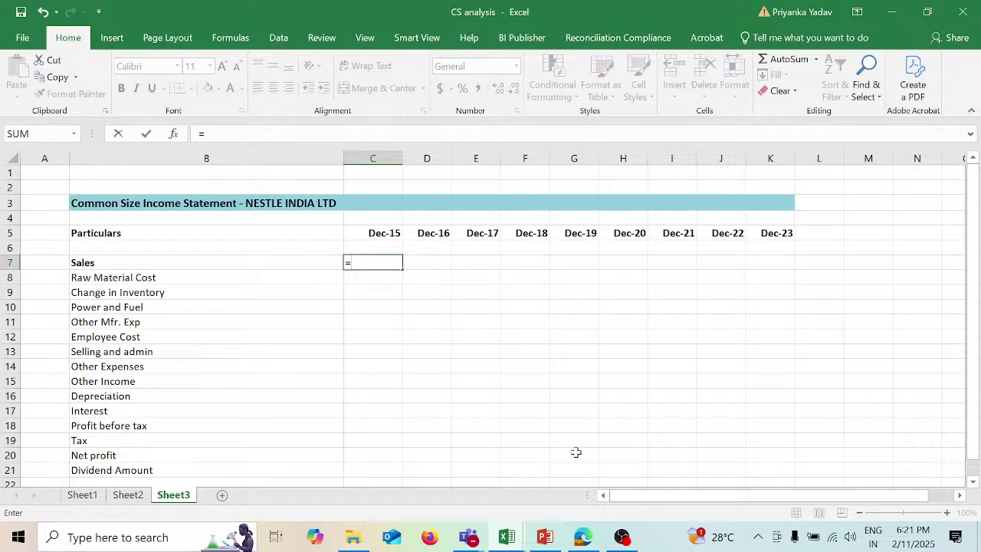
pyautogui.press('Escape')
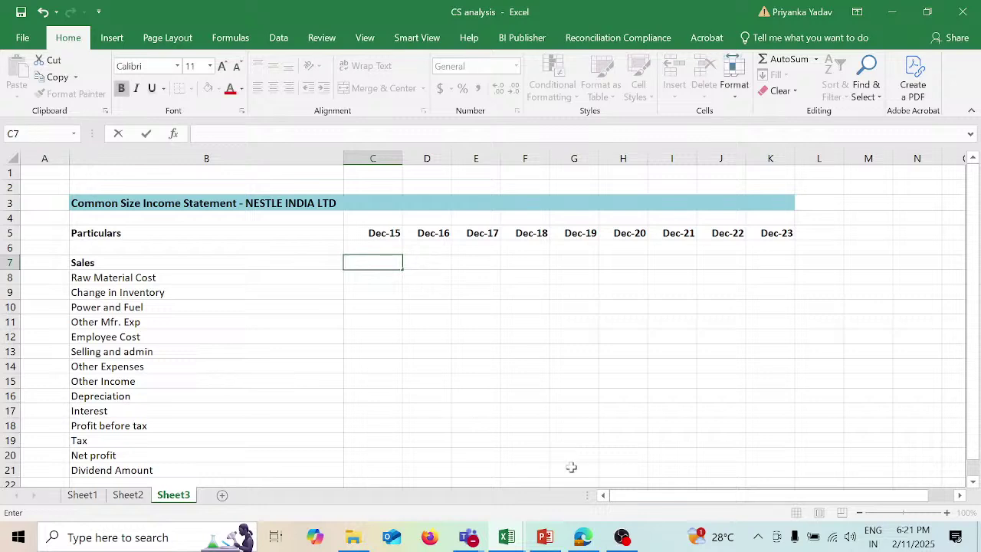
pyautogui.click(544, 538)
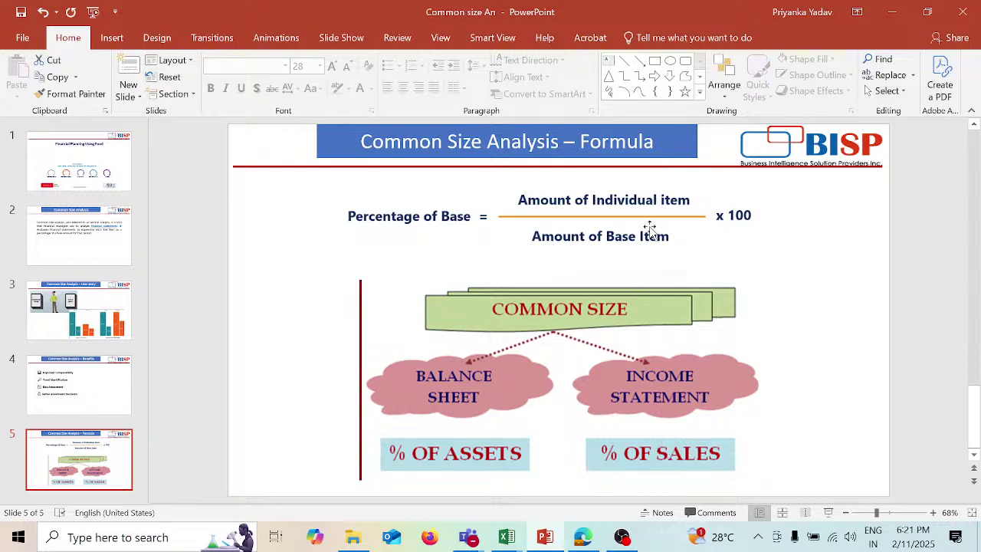
pyautogui.hotkey('alt', 'Tab')
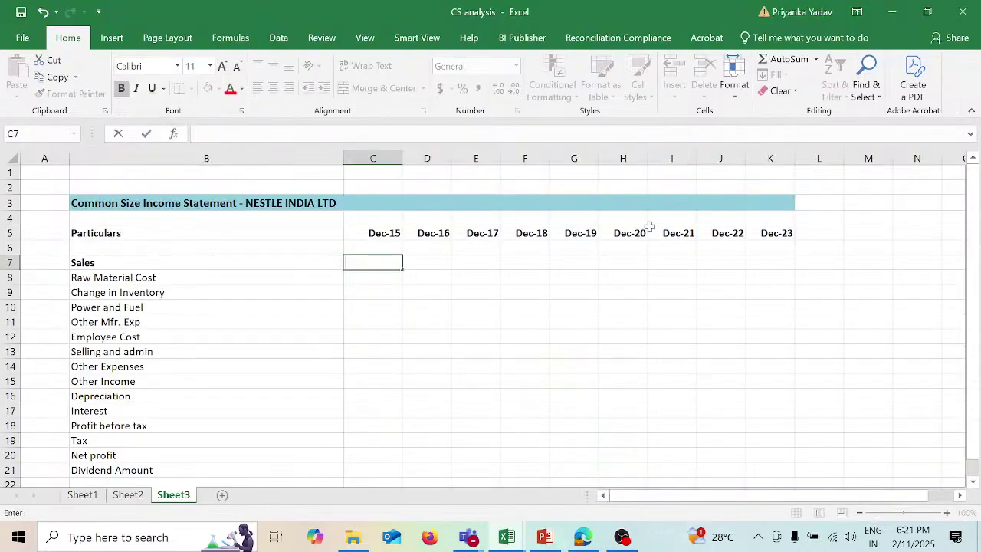
# Step: Start a formula in C7 dividing Dec-15 Sales in B17 of Nestle India_1's Data Sheet by the same cell
pyautogui.write('=')
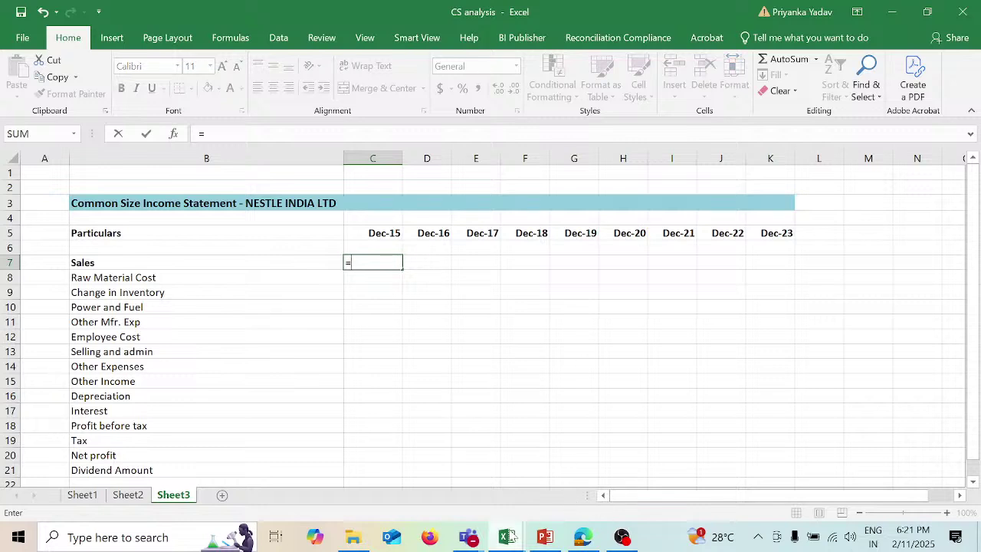
pyautogui.moveTo(511, 536)
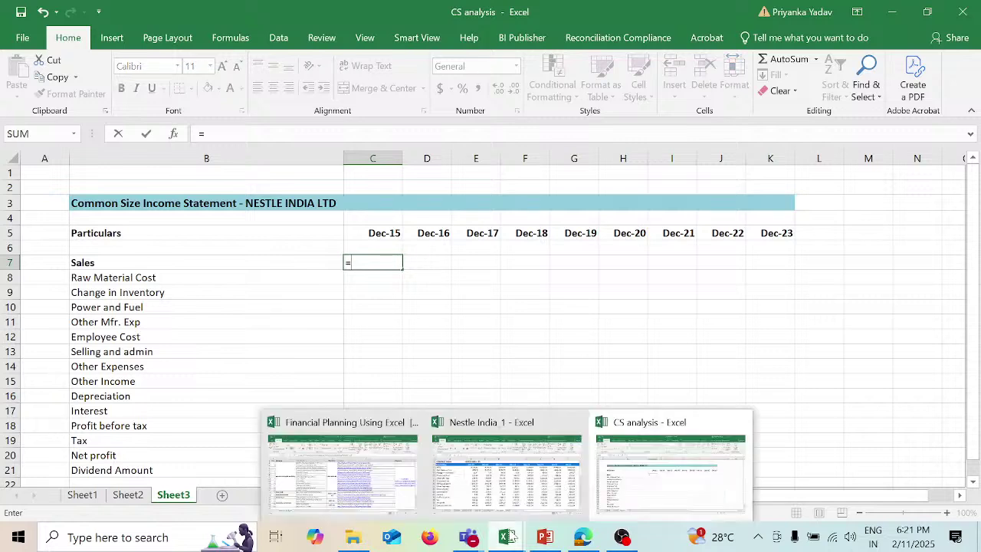
pyautogui.click(511, 479)
pyautogui.click(281, 216)
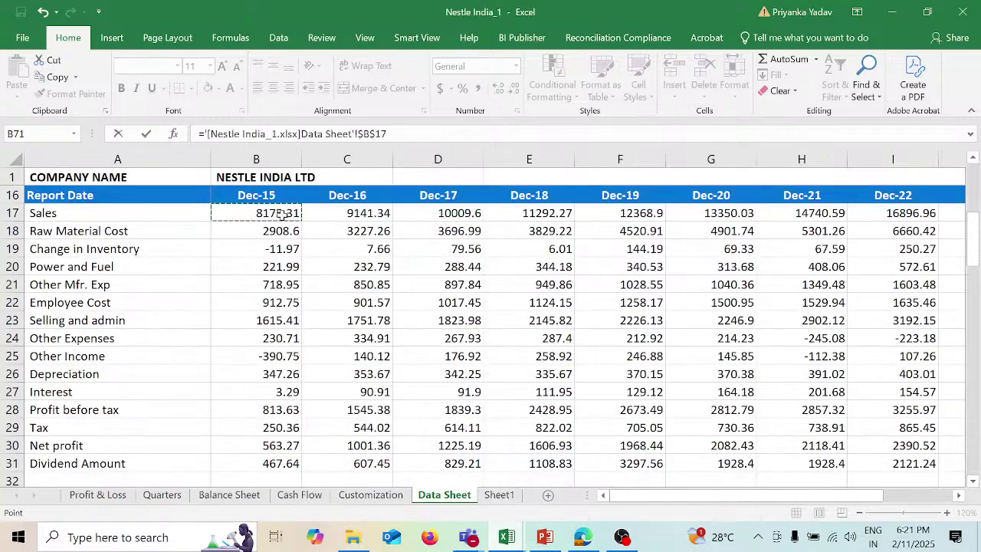
pyautogui.write('/')
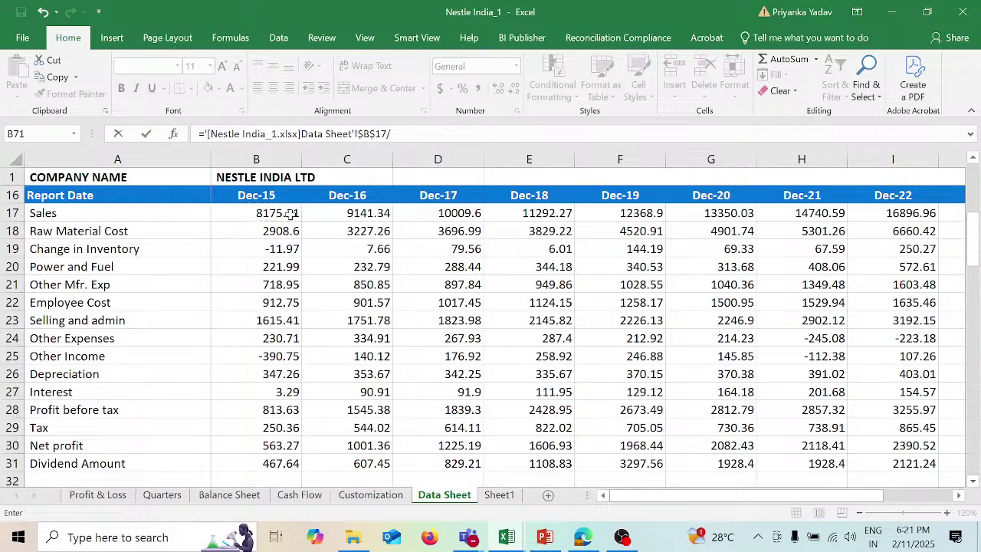
pyautogui.click(289, 215)
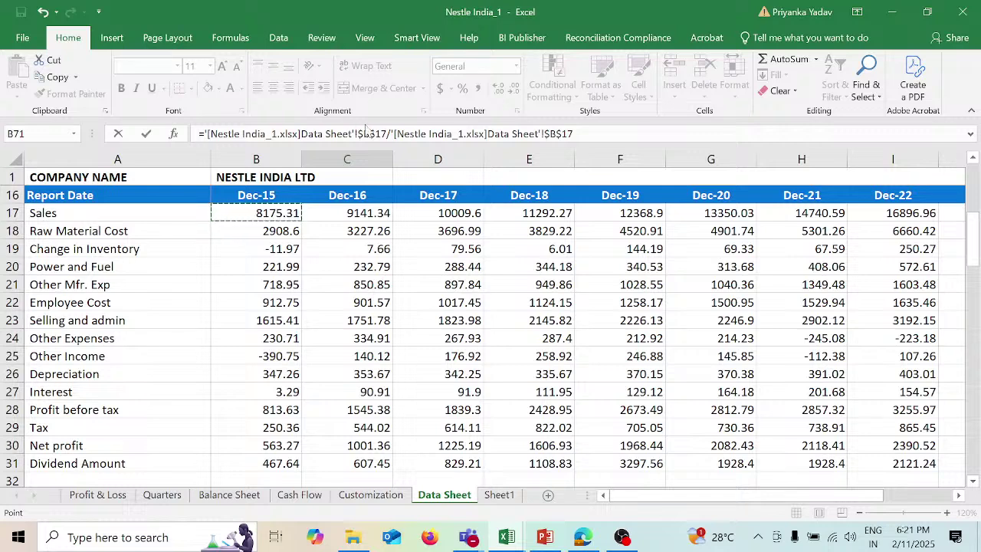
# Step: Change the C7 formula's references to relative B17 in the numerator and row-locked B$17 in the denominator, and enter it
pyautogui.press('F2')
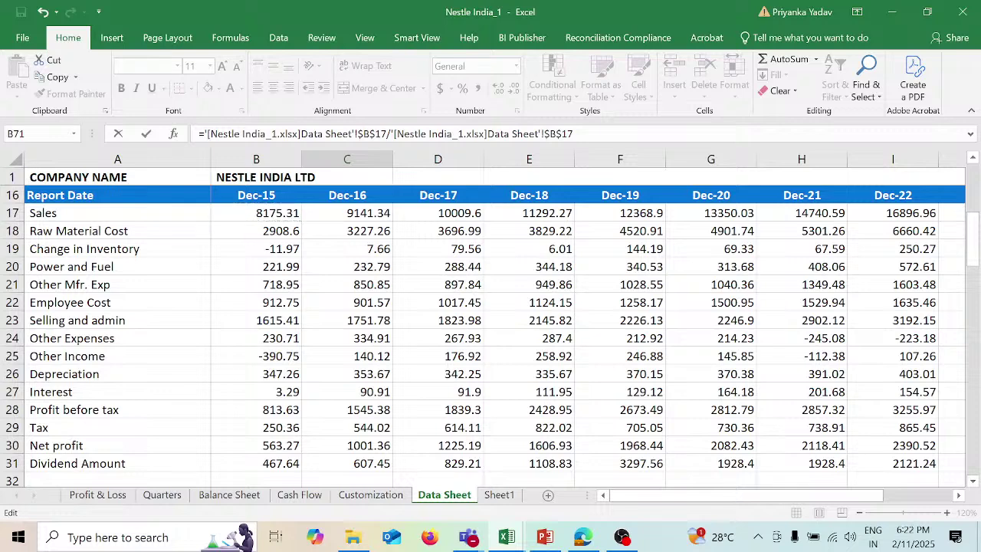
pyautogui.press('BackSpace')
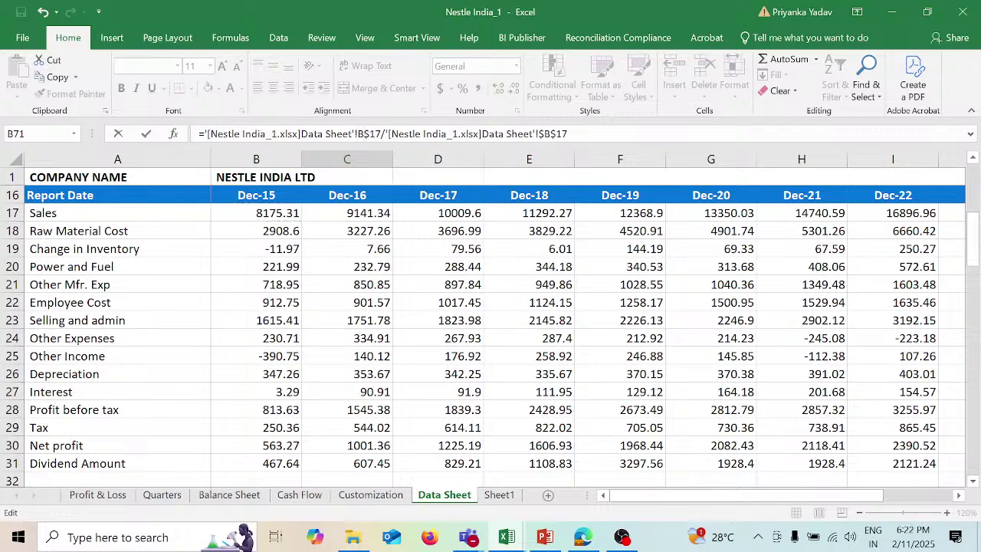
pyautogui.press('Right')
pyautogui.press('Delete')
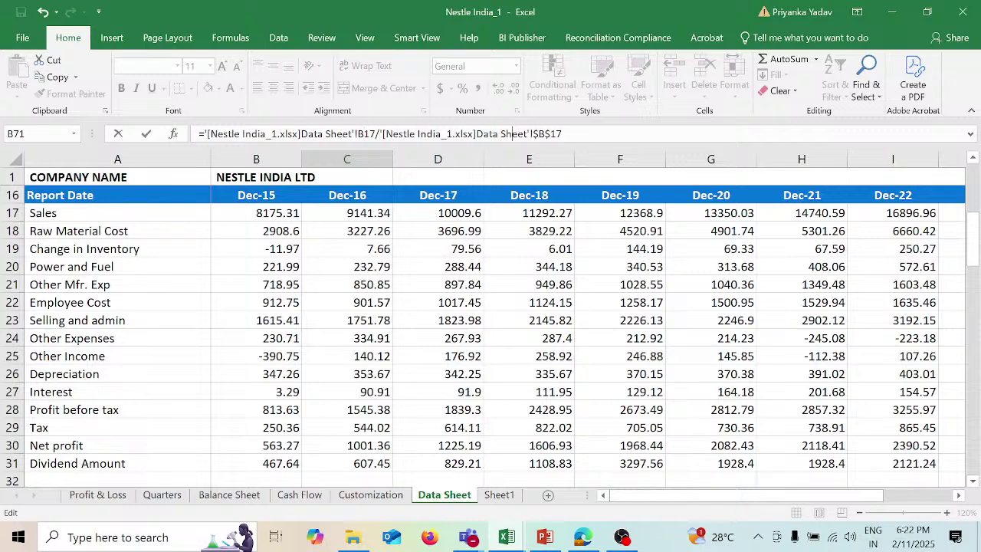
pyautogui.press('Right')
pyautogui.press('Right')
pyautogui.press('Right')
pyautogui.press('Delete')
pyautogui.press('Return')
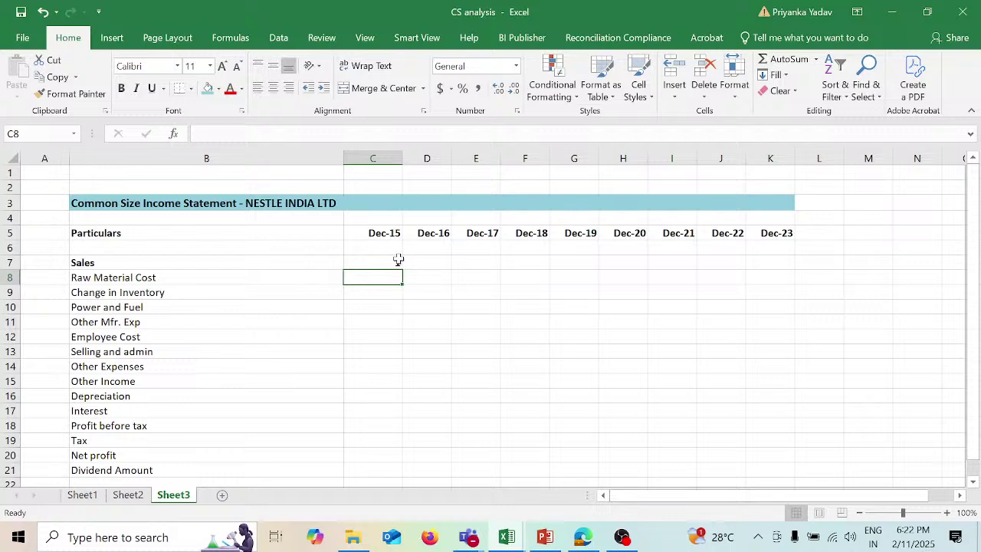
# Step: Check the Sales ratio in C7 against the Sales figures in Nestle India_1's Data Sheet
pyautogui.click(398, 260)
pyautogui.write('1')
pyautogui.press('Return')
pyautogui.hotkey('alt', 'Tab')
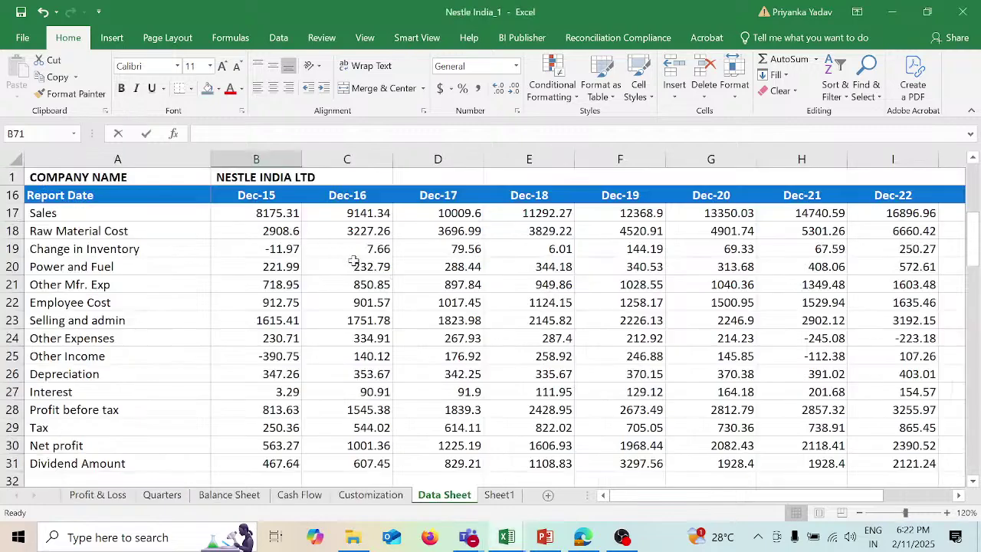
pyautogui.hotkey('alt', 'Tab')
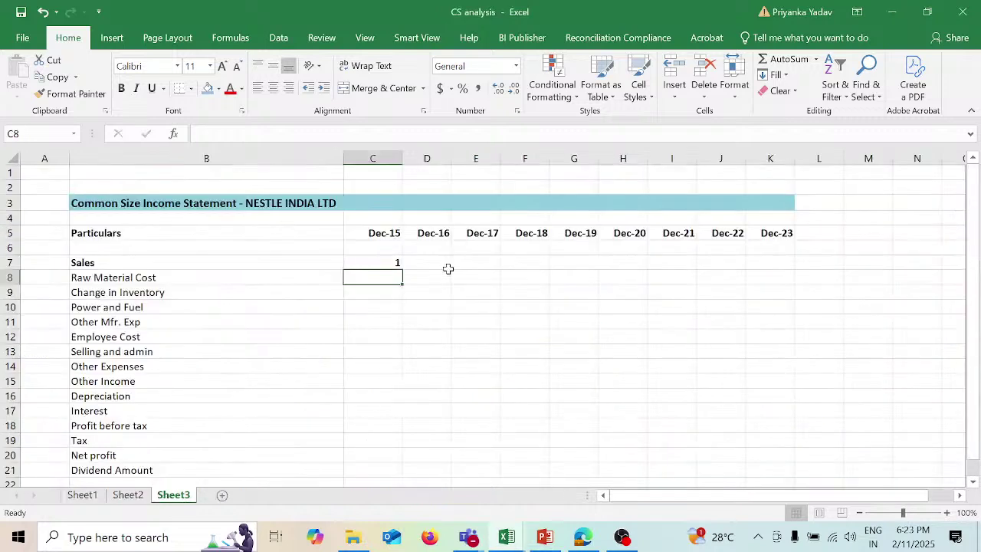
# Step: Fill the C7 formula into C8 and check its references against Raw Material Cost and Sales in Nestle India_1's Data Sheet
pyautogui.click(392, 261)
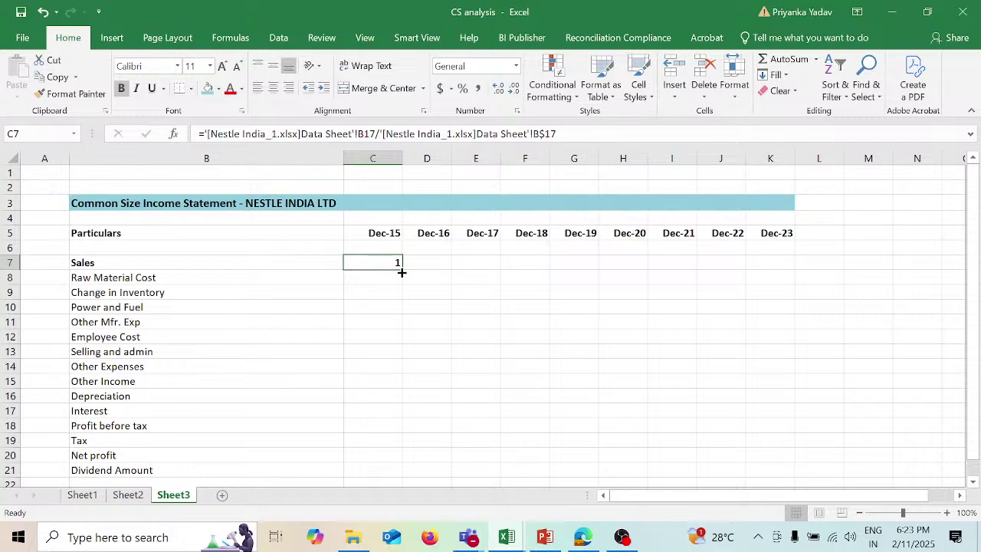
pyautogui.moveTo(402, 272); pyautogui.dragTo(401, 291)
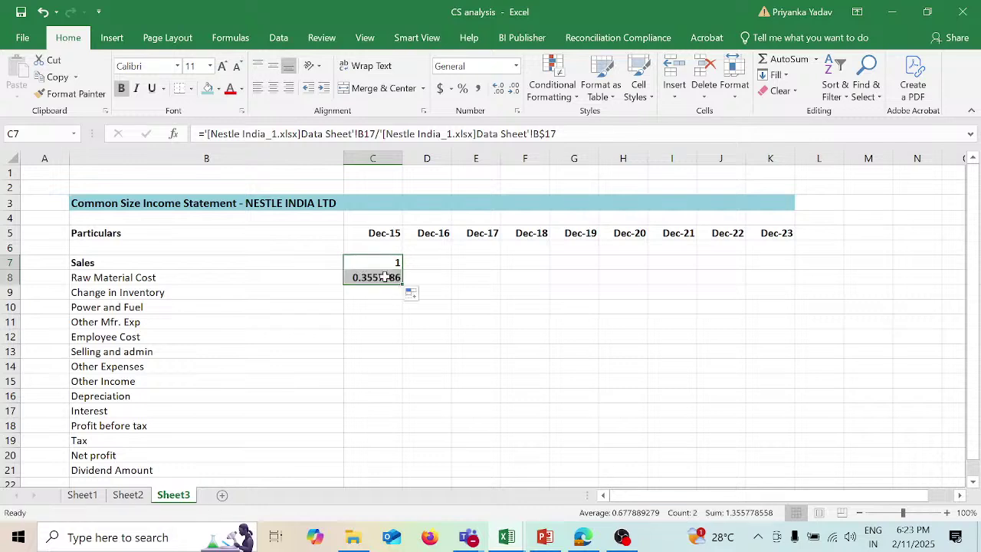
pyautogui.click(384, 276)
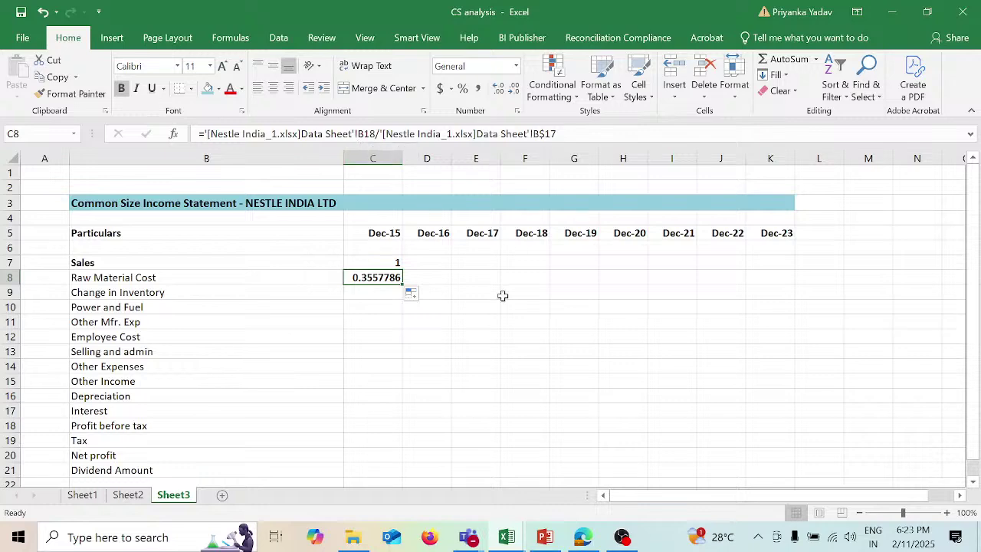
pyautogui.hotkey('alt', 'Tab')
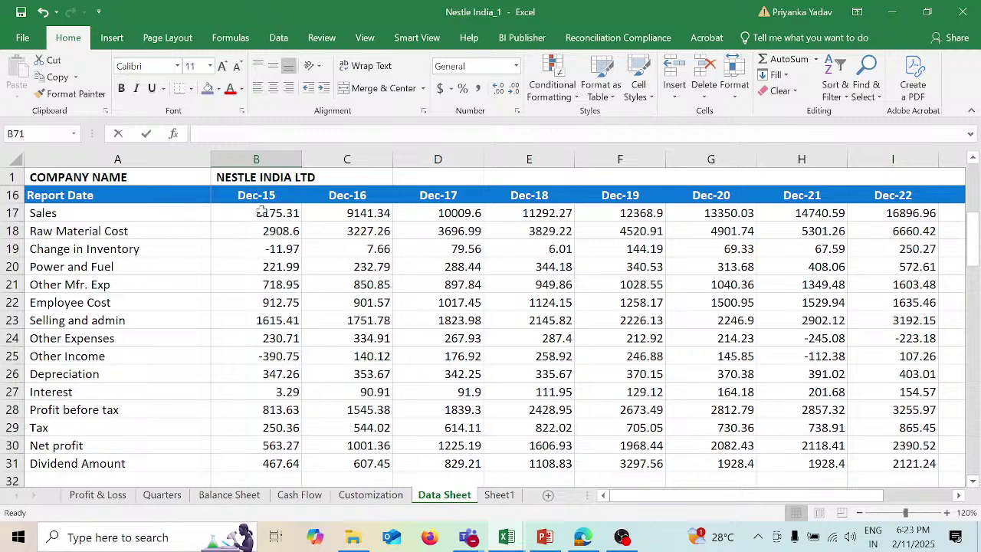
pyautogui.hotkey('alt', 'Tab')
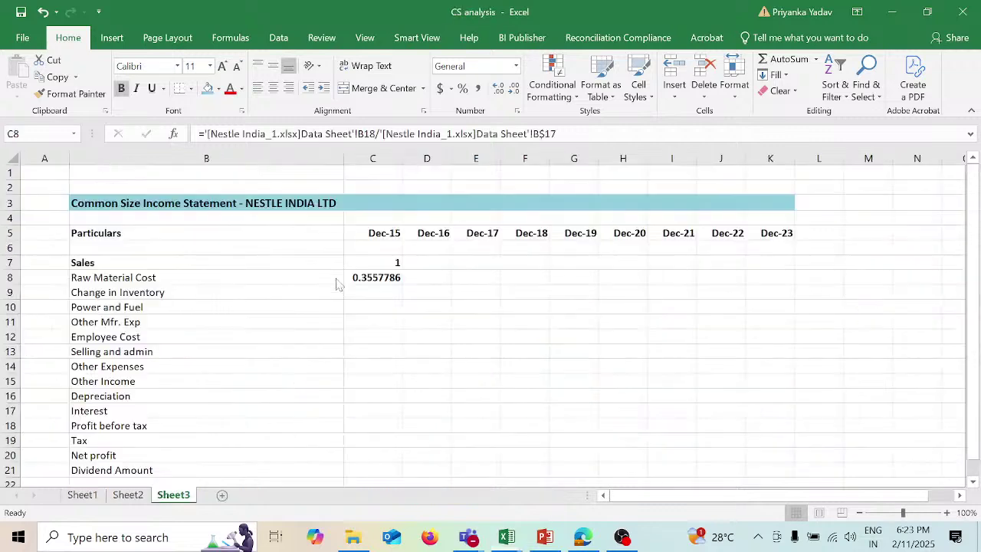
# Step: Fill the C7 ratio formula down to C21 and copy C7:C21 across D7:K21 for Dec-16 to Dec-23
pyautogui.click(393, 262)
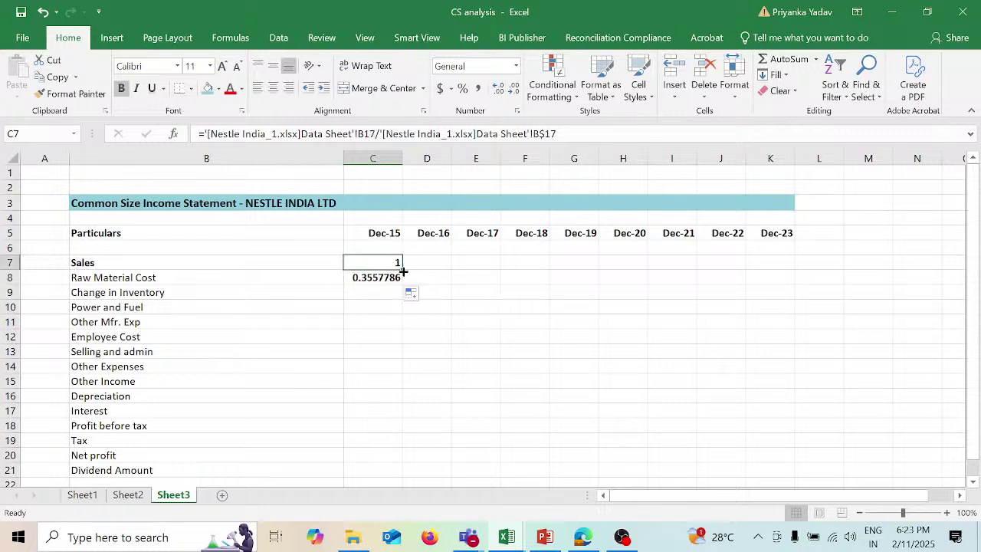
pyautogui.moveTo(403, 271); pyautogui.dragTo(400, 472)
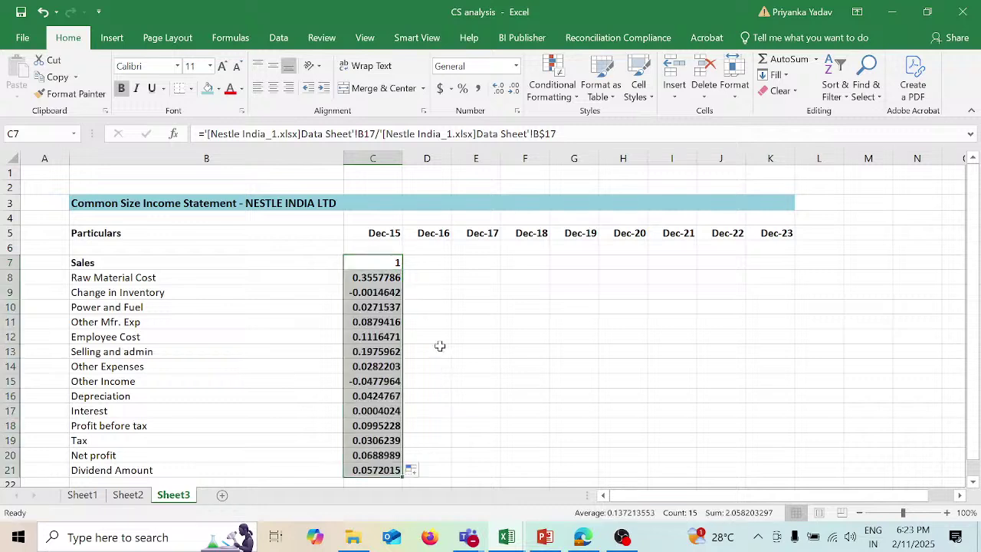
pyautogui.hotkey('ctrl', 'c')
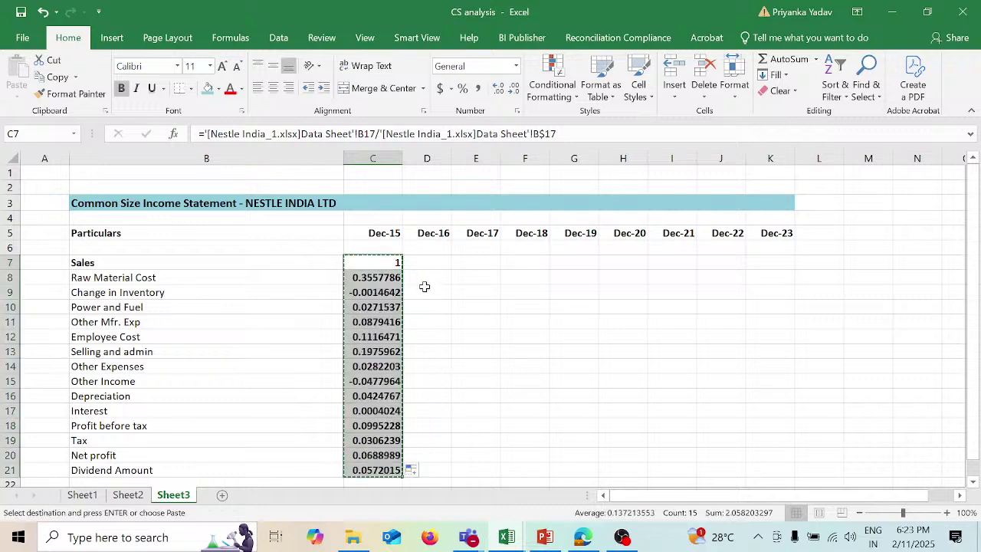
pyautogui.moveTo(444, 263); pyautogui.dragTo(752, 466)
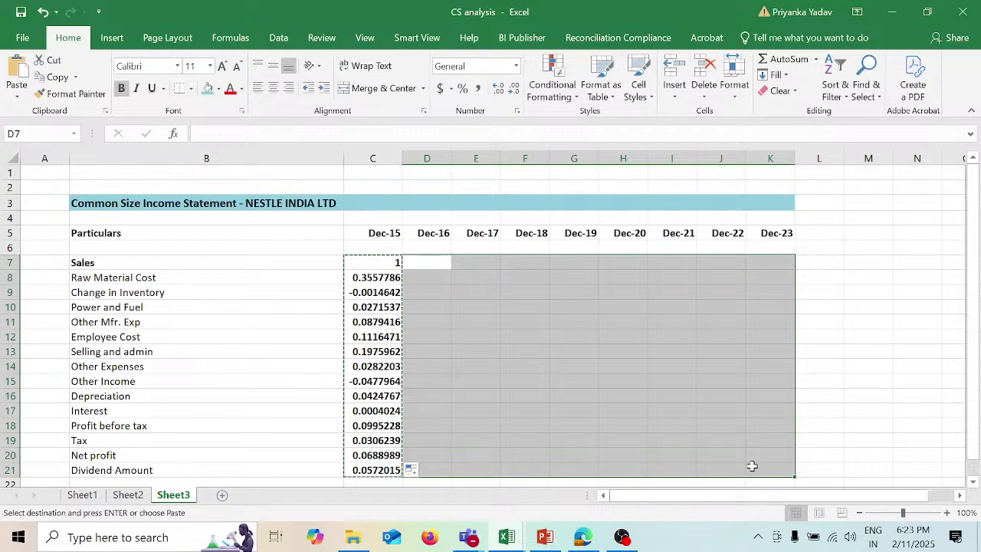
pyautogui.hotkey('ctrl', 'v')
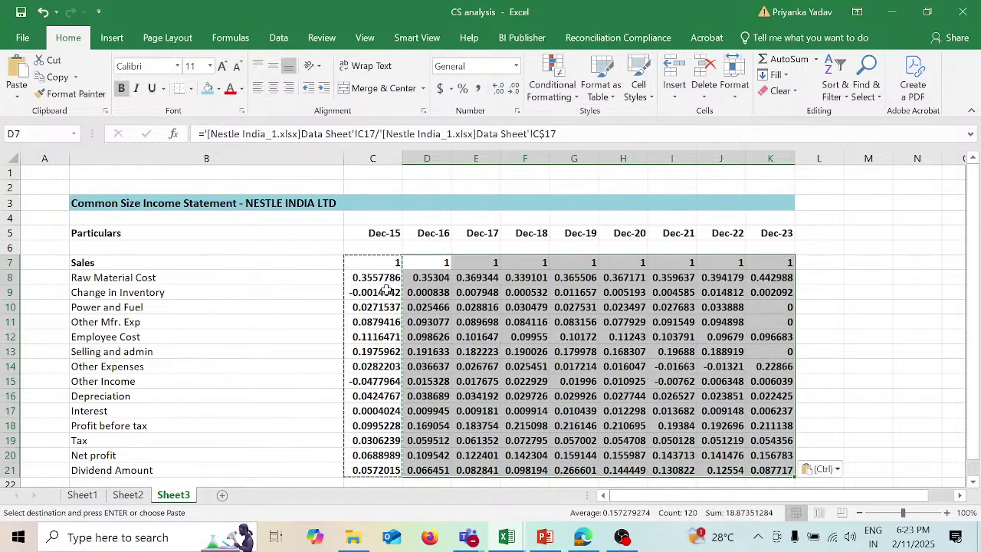
# Step: Format the ratios in C7:K21 as percentages with one decimal place
pyautogui.moveTo(377, 263); pyautogui.dragTo(756, 466)
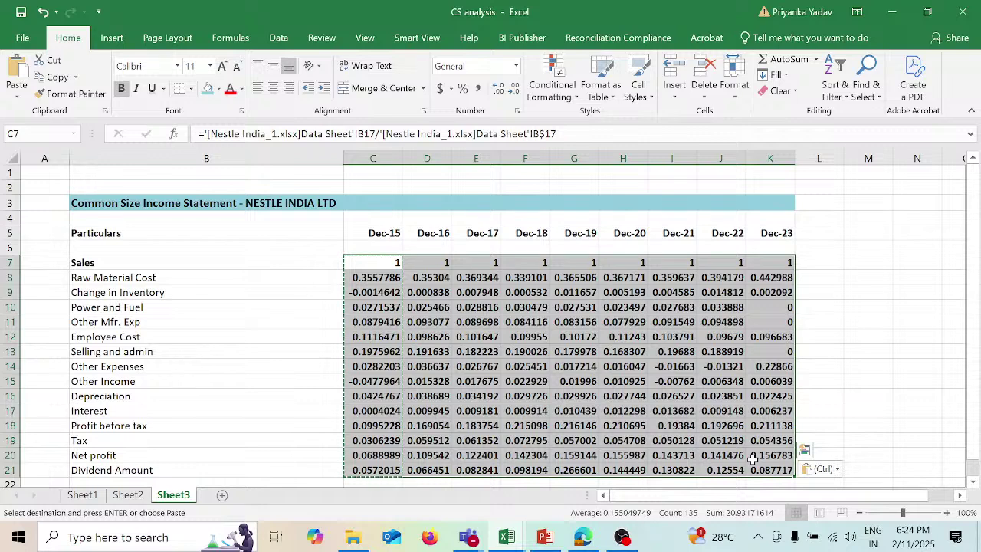
pyautogui.press('alt')
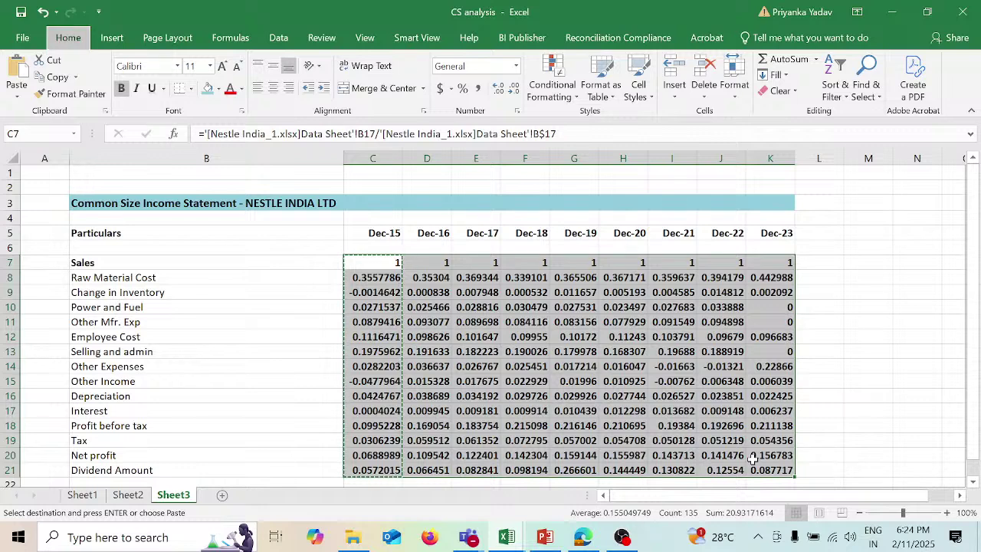
pyautogui.press('h')
pyautogui.press('p')
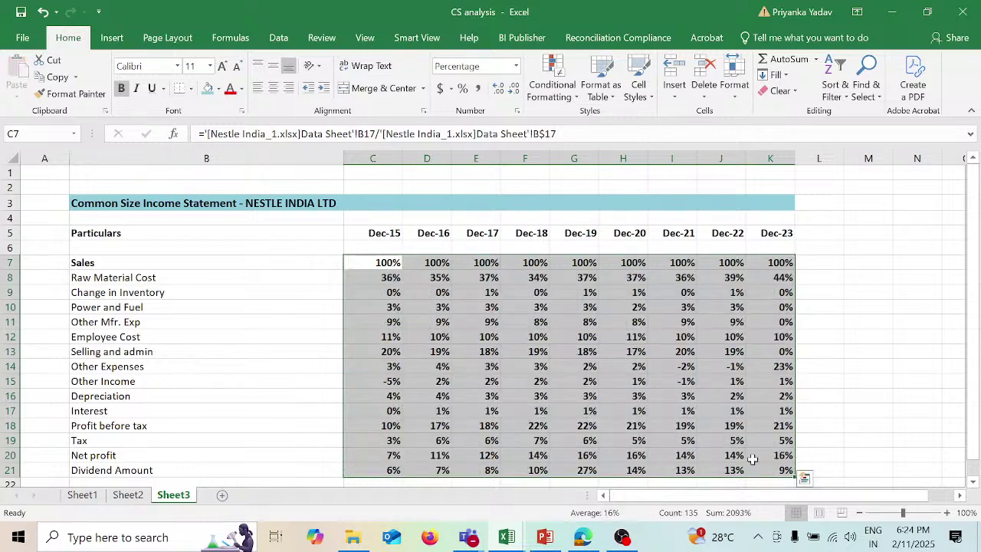
pyautogui.press('alt')
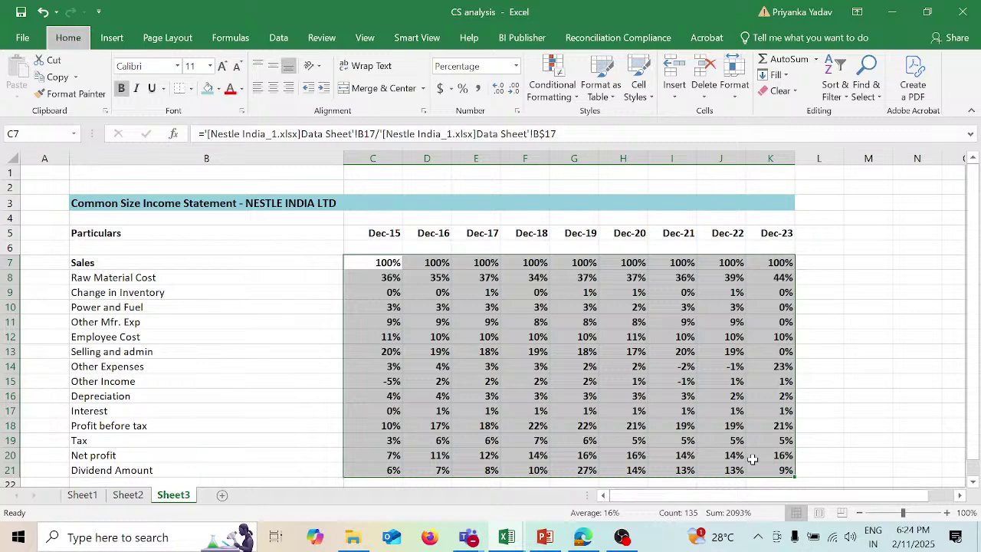
pyautogui.press('h')
pyautogui.press('0')
pyautogui.press('alt')
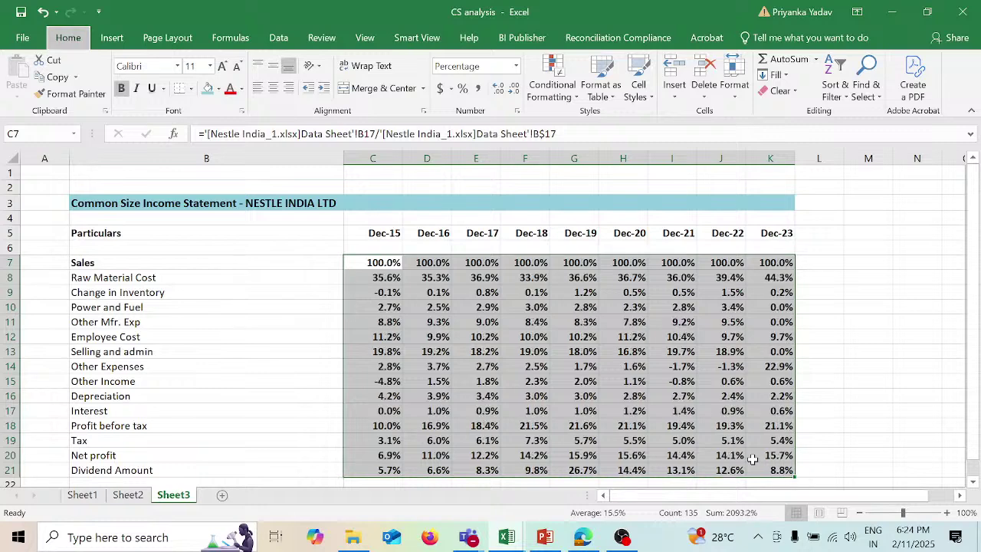
# Step: Show the ratios in C7:K21 with two decimal places and remove their bold formatting
pyautogui.press('h')
pyautogui.press('0')
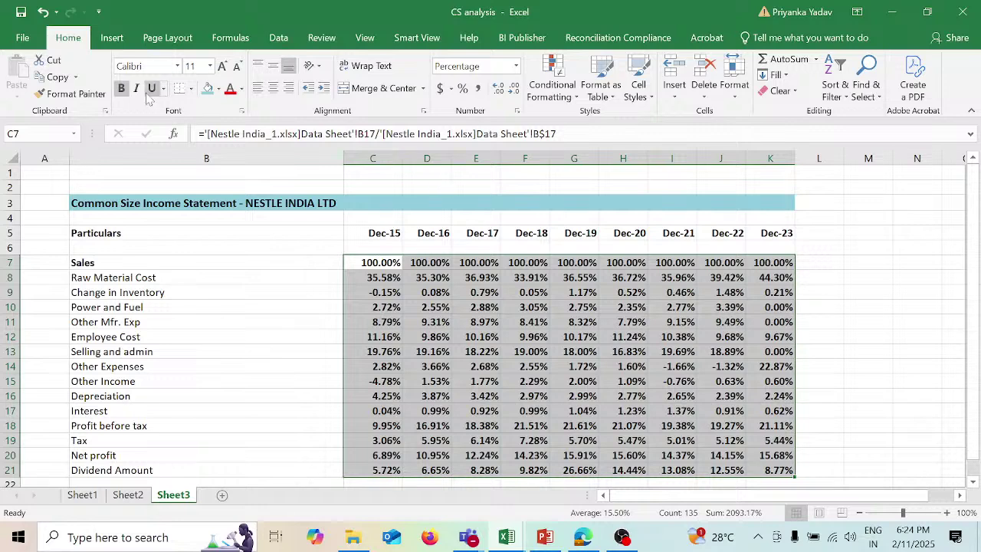
pyautogui.click(122, 89)
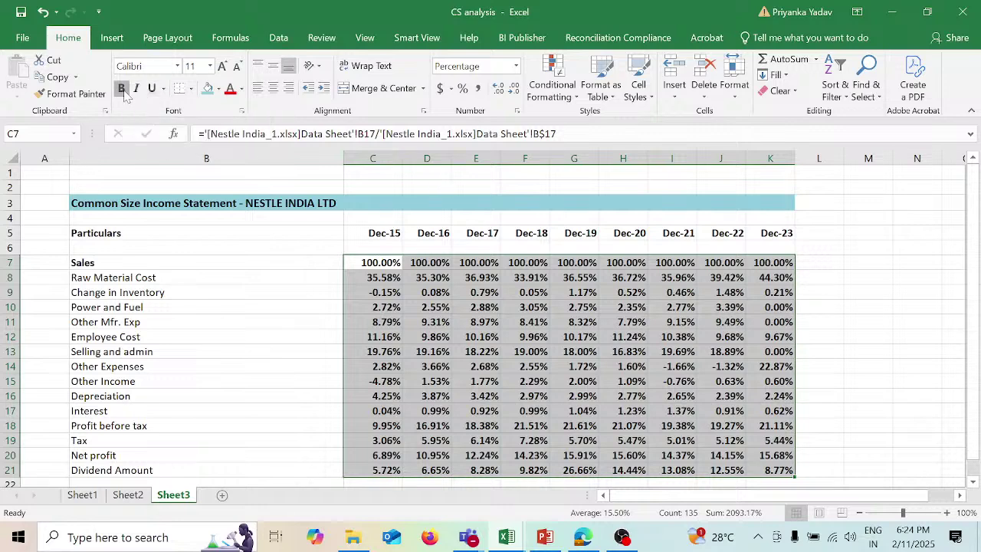
# Step: Make the Sales percentages in C7:K7 bold
pyautogui.click(374, 261)
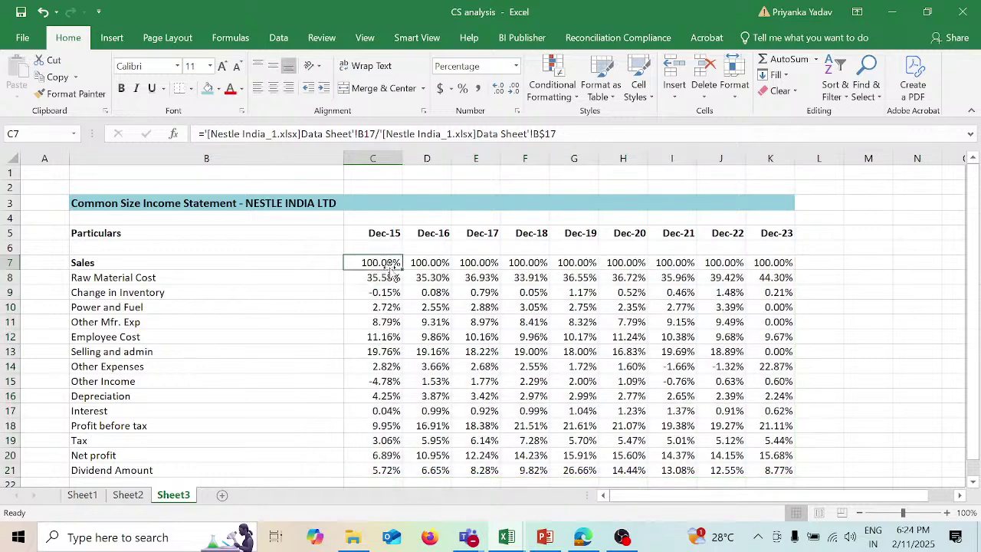
pyautogui.moveTo(390, 263); pyautogui.dragTo(770, 261)
pyautogui.click(121, 88)
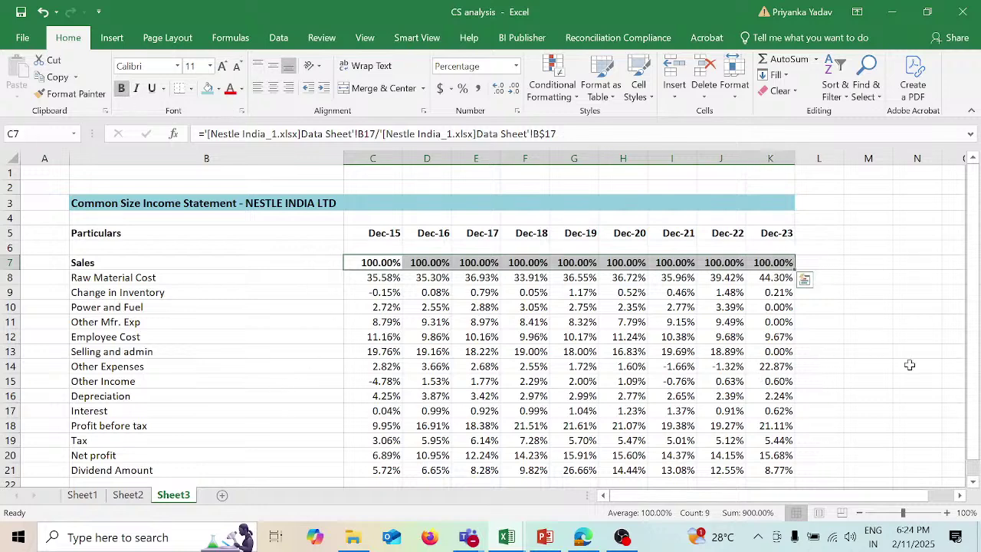
pyautogui.scroll(-1, 910, 362)
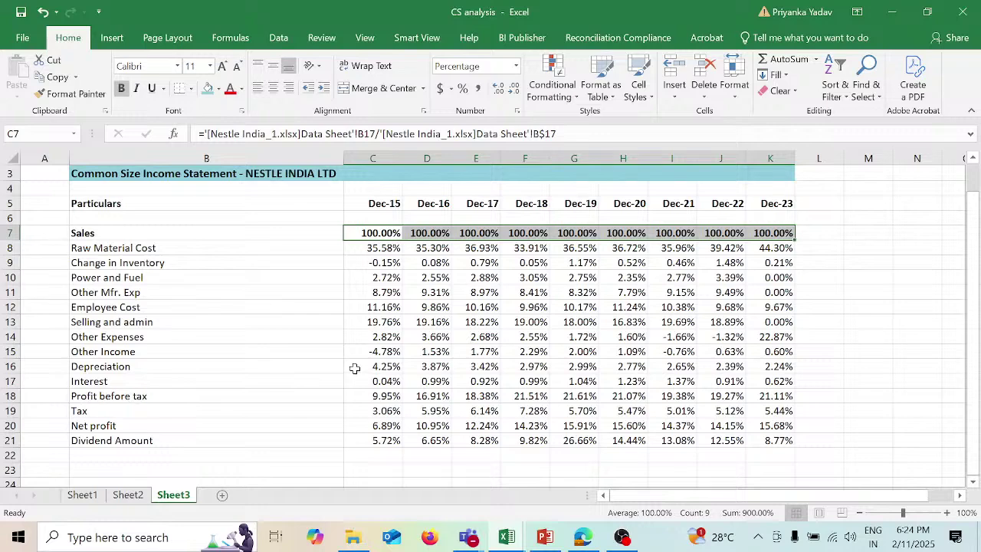
pyautogui.scroll(-1, 353, 366)
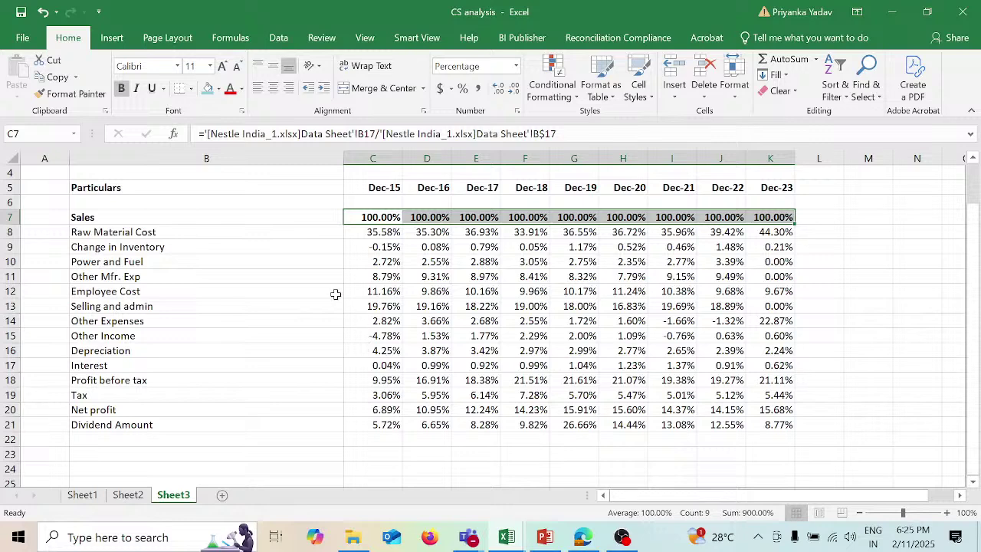
pyautogui.scroll(1, 336, 294)
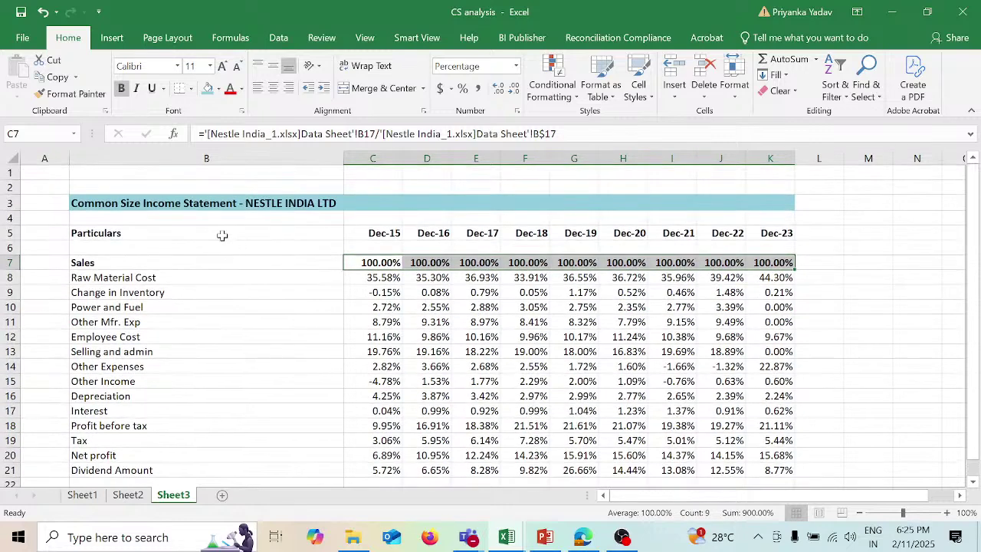
pyautogui.click(152, 203)
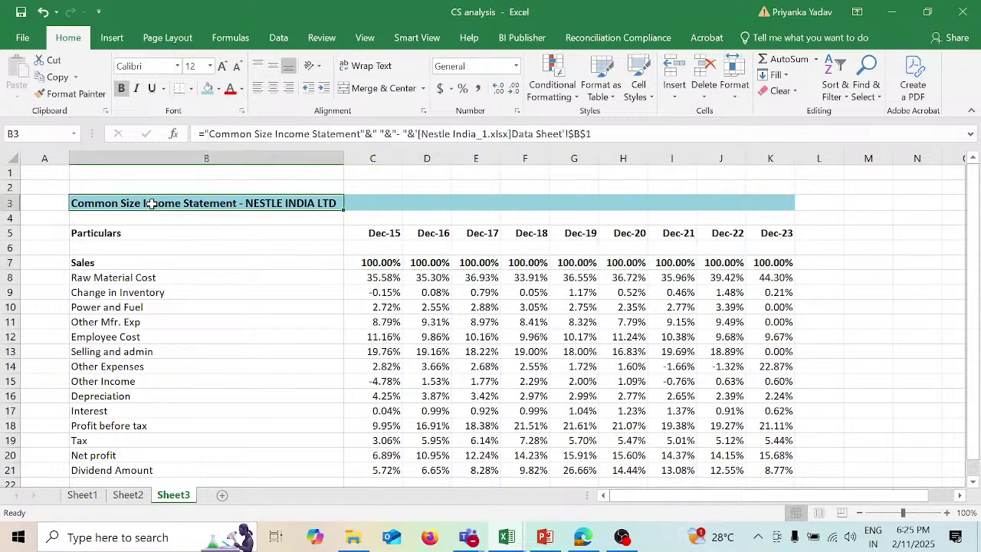
pyautogui.hotkey('ctrl', 'Right')
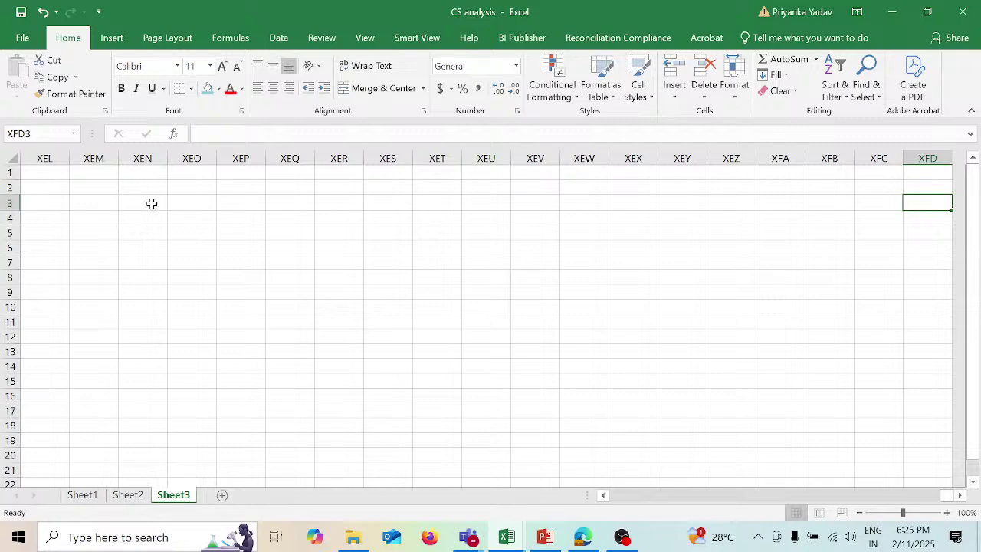
pyautogui.hotkey('ctrl', 'Left')
pyautogui.hotkey('ctrl', 'Left')
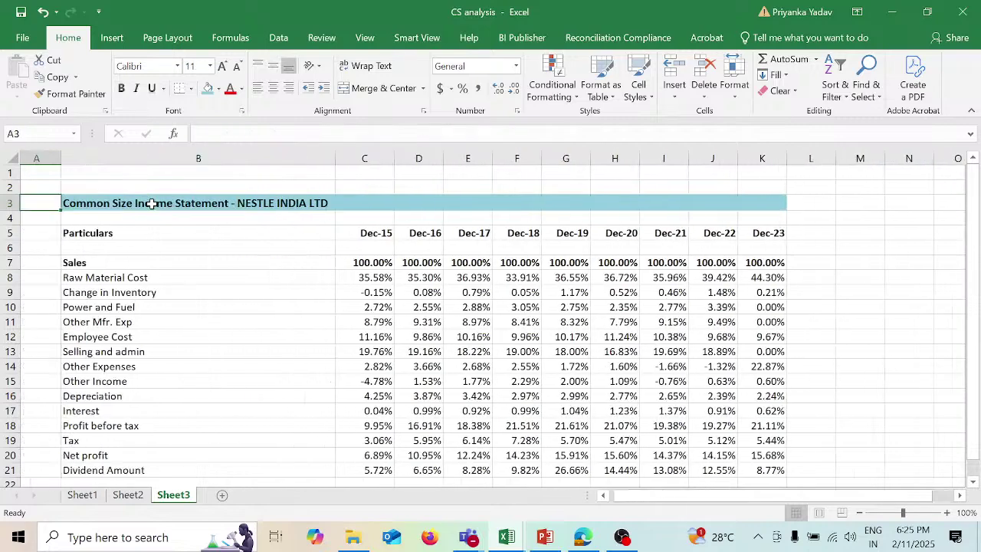
# Step: Copy the income statement's title and date header rows, B3:K5, and paste them below the statement starting at B24
pyautogui.click(157, 203)
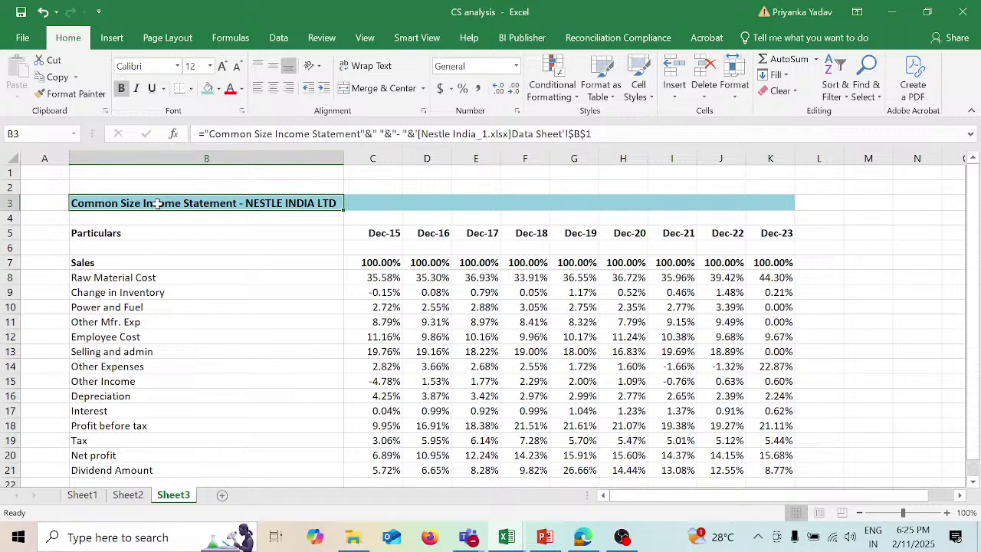
pyautogui.hotkey('shift', 'Right')
pyautogui.hotkey('shift', 'Right')
pyautogui.hotkey('shift', 'Right')
pyautogui.hotkey('shift', 'Right')
pyautogui.hotkey('shift', 'Right')
pyautogui.hotkey('shift', 'Right')
pyautogui.hotkey('shift', 'Right')
pyautogui.hotkey('shift', 'Right')
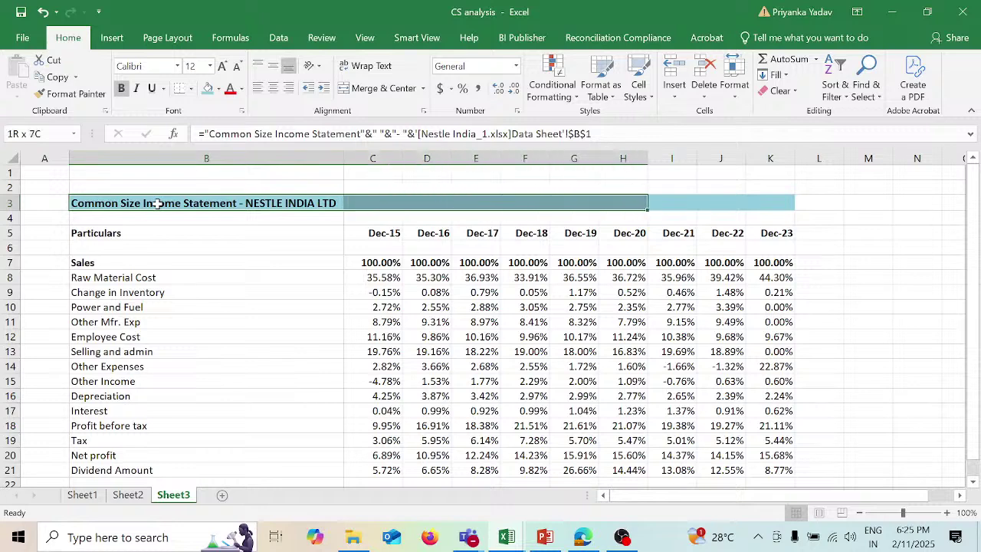
pyautogui.hotkey('shift', 'Right')
pyautogui.hotkey('shift', 'Down')
pyautogui.hotkey('shift', 'Down')
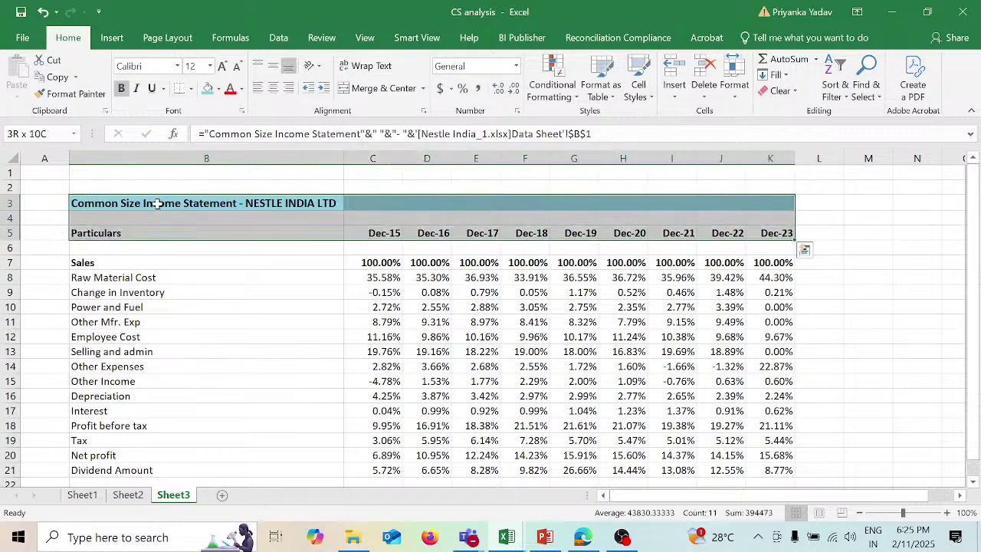
pyautogui.hotkey('ctrl', 'c')
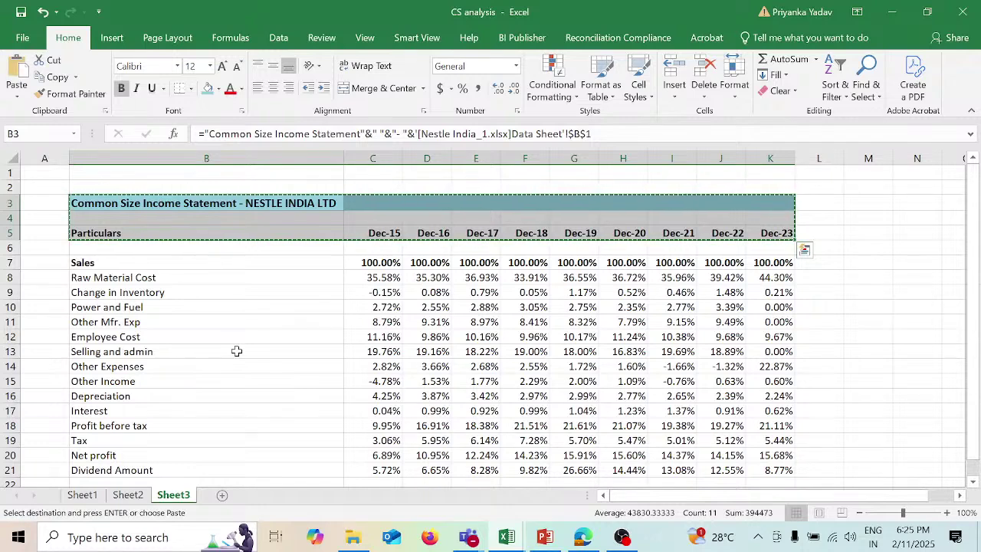
pyautogui.scroll(-3, 237, 350)
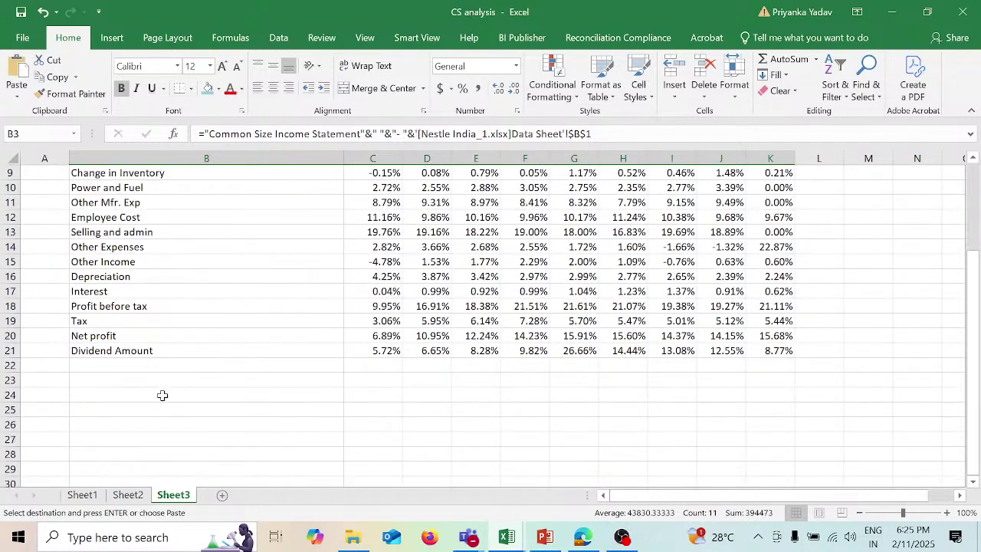
pyautogui.click(162, 394)
pyautogui.hotkey('ctrl', 'v')
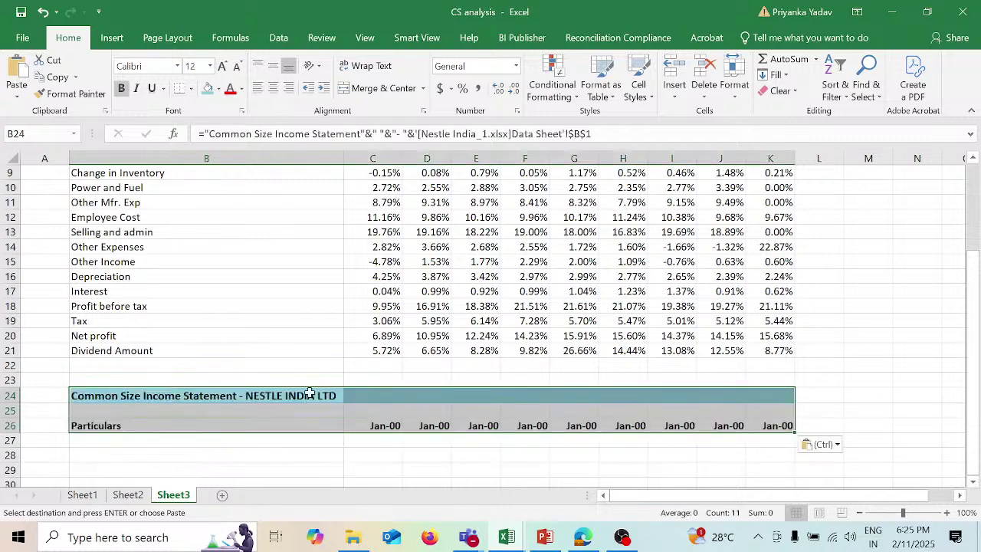
# Step: Replace "Income Statement" with "Balance Sheet" in the B24 title formula so it reads Common Size Balance Sheet
pyautogui.click(219, 395)
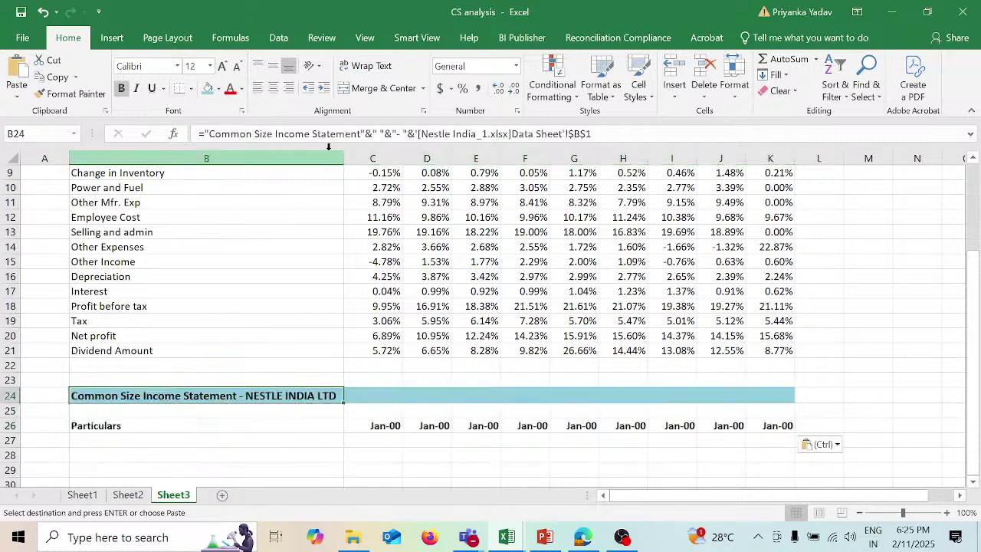
pyautogui.click(274, 133)
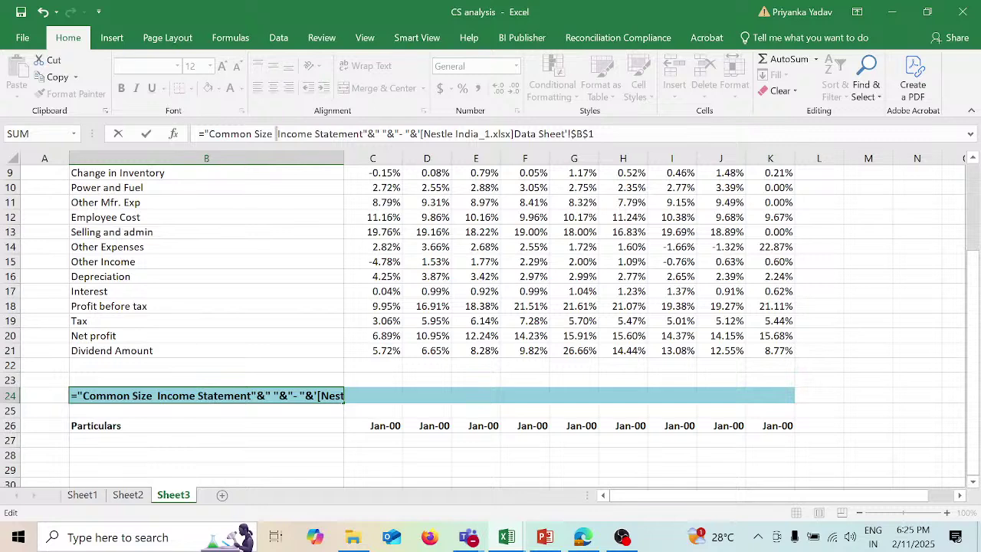
pyautogui.hotkey('shift', 'Right')
pyautogui.hotkey('shift', 'Right')
pyautogui.hotkey('shift', 'Right')
pyautogui.hotkey('shift', 'Right')
pyautogui.hotkey('shift', 'Right')
pyautogui.hotkey('shift', 'Right')
pyautogui.hotkey('shift', 'Right')
pyautogui.hotkey('shift', 'Right')
pyautogui.hotkey('shift', 'Right')
pyautogui.hotkey('shift', 'Right')
pyautogui.hotkey('shift', 'Right')
pyautogui.hotkey('shift', 'Right')
pyautogui.hotkey('shift', 'Right')
pyautogui.hotkey('shift', 'Right')
pyautogui.hotkey('shift', 'Right')
pyautogui.hotkey('shift', 'Right')
pyautogui.hotkey('shift', 'Right')
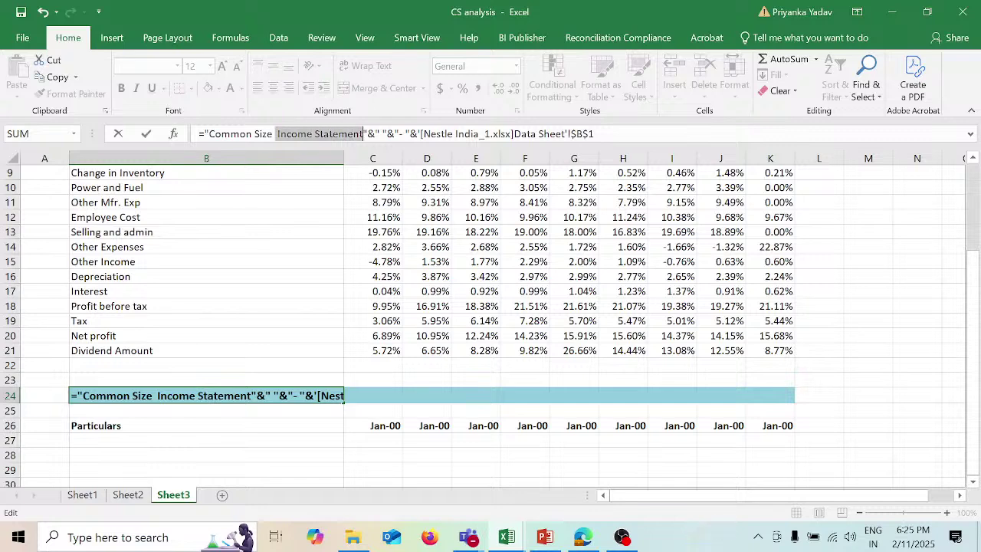
pyautogui.write('Balance ')
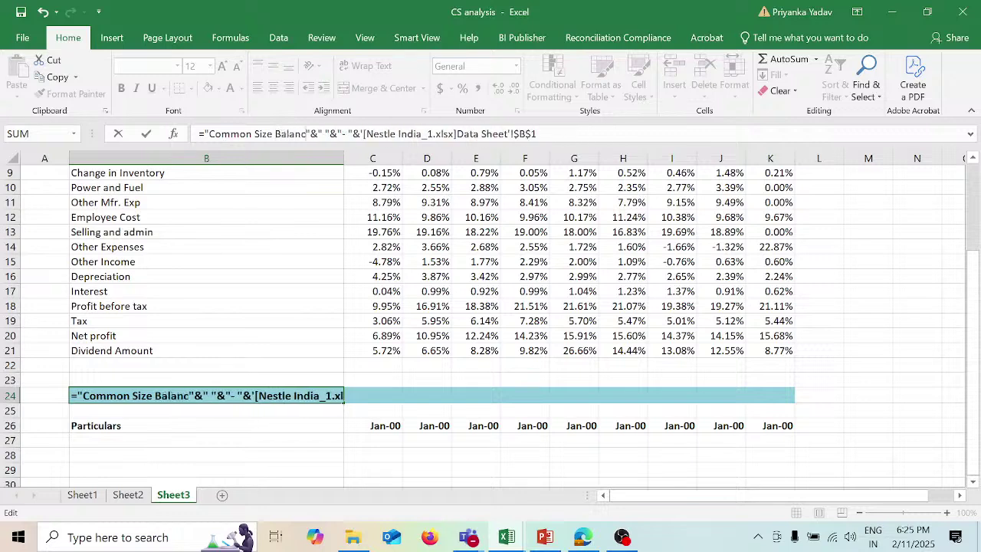
pyautogui.write('Sheet')
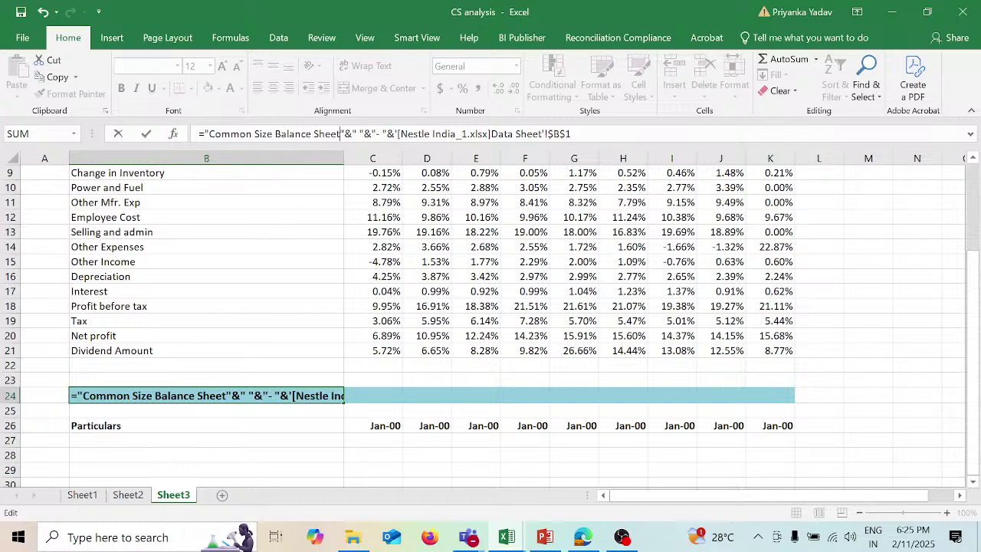
pyautogui.press('Return')
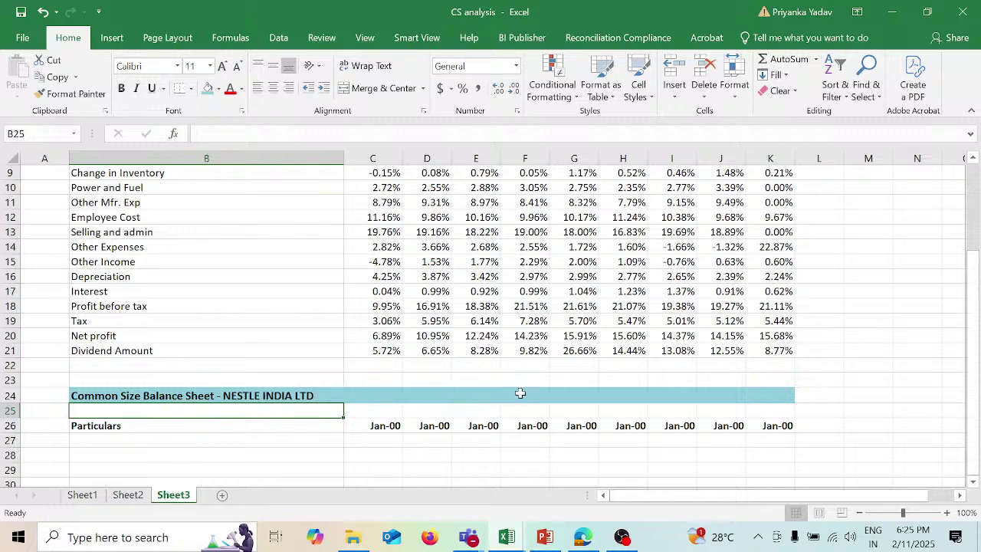
# Step: Check the date reference in C5 and point C26 to cell B16 of Nestle India_1's Data Sheet
pyautogui.click(381, 429)
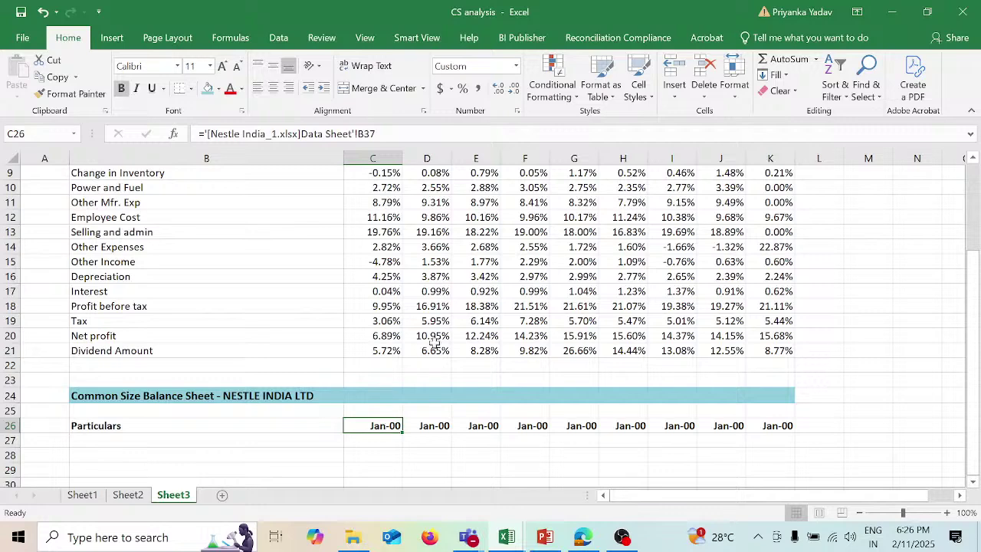
pyautogui.scroll(3, 424, 284)
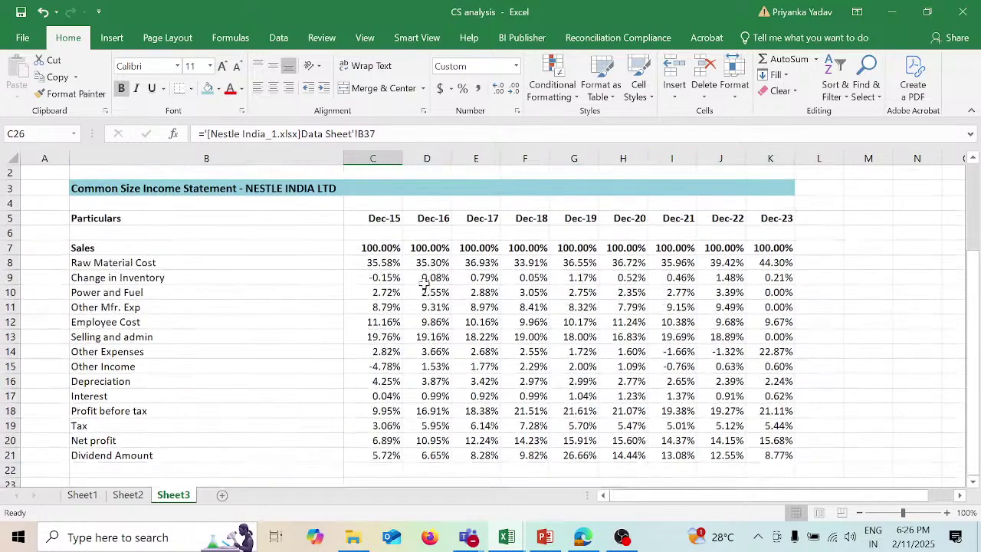
pyautogui.click(379, 218)
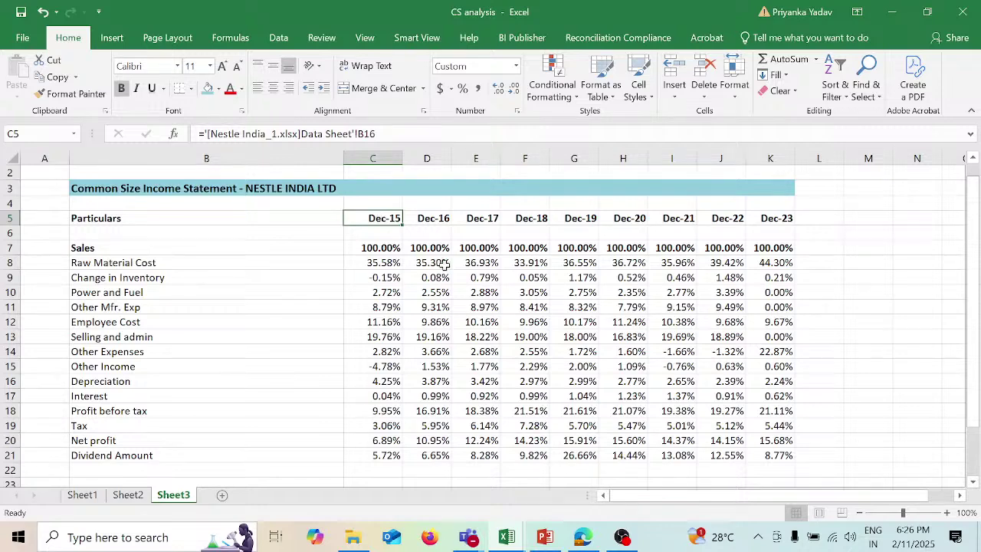
pyautogui.scroll(-3, 445, 263)
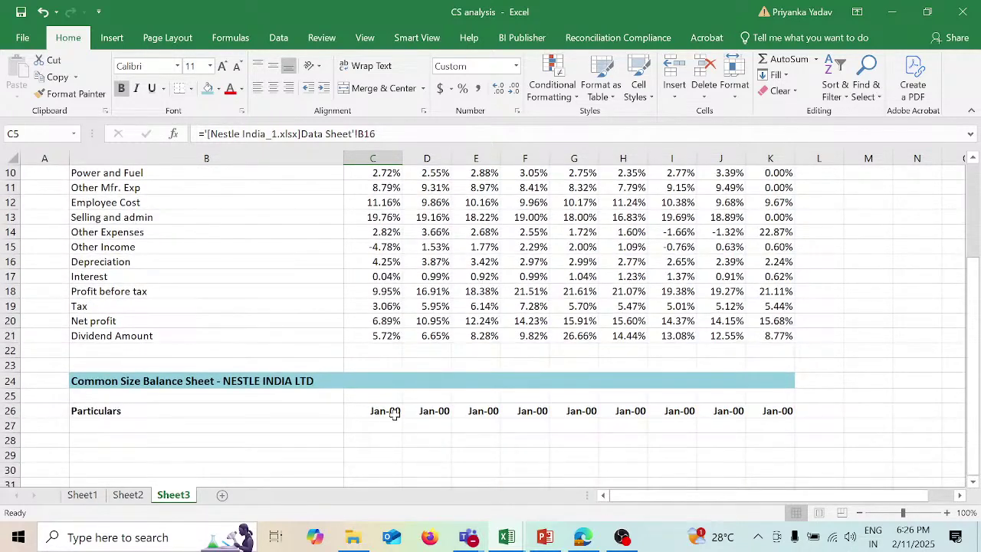
pyautogui.click(392, 412)
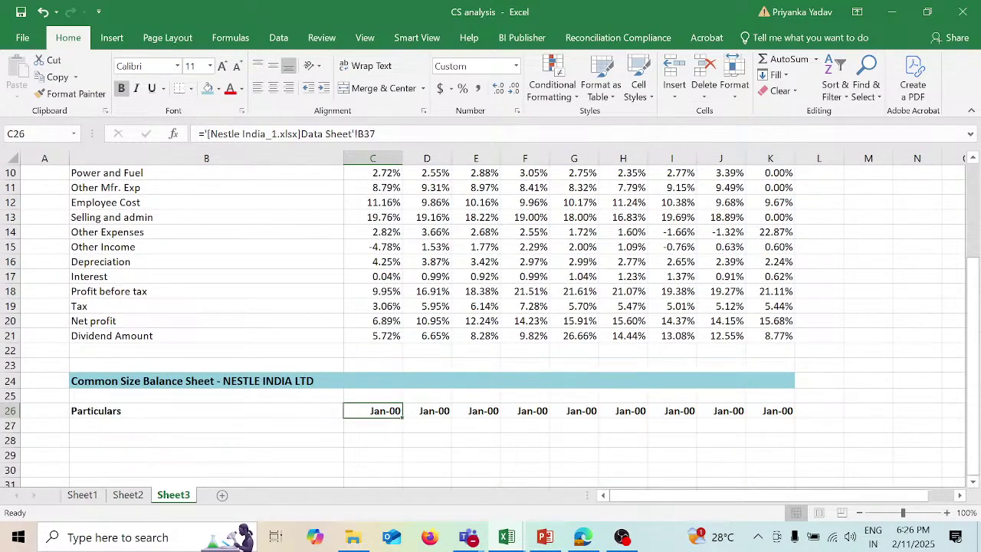
pyautogui.click(375, 133)
pyautogui.click(365, 134)
pyautogui.write('1')
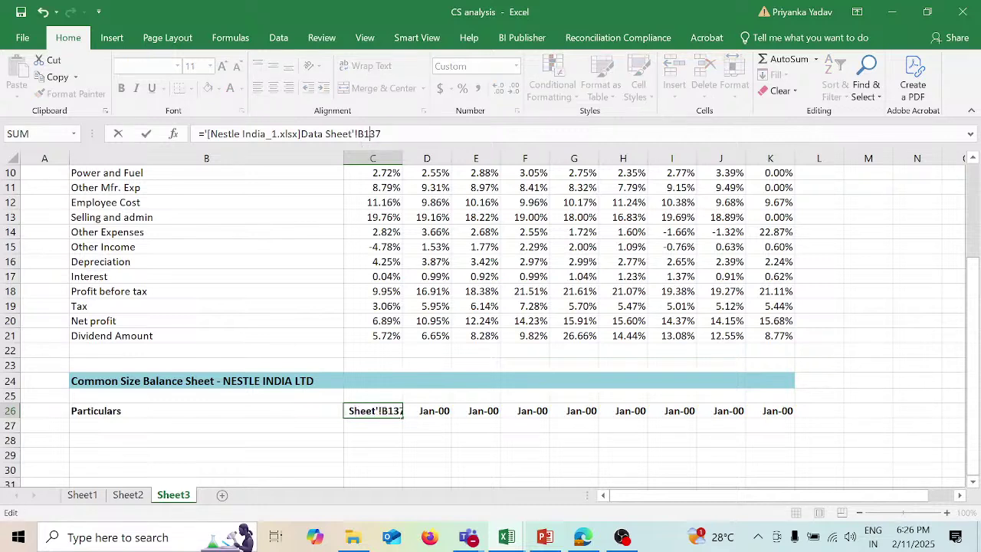
pyautogui.write('6')
pyautogui.press('Delete')
pyautogui.press('Delete')
pyautogui.press('Return')
# Step: Copy the C26 date formula across D26:K26 for the remaining balance sheet years
pyautogui.press('Up')
pyautogui.hotkey('ctrl', 'c')
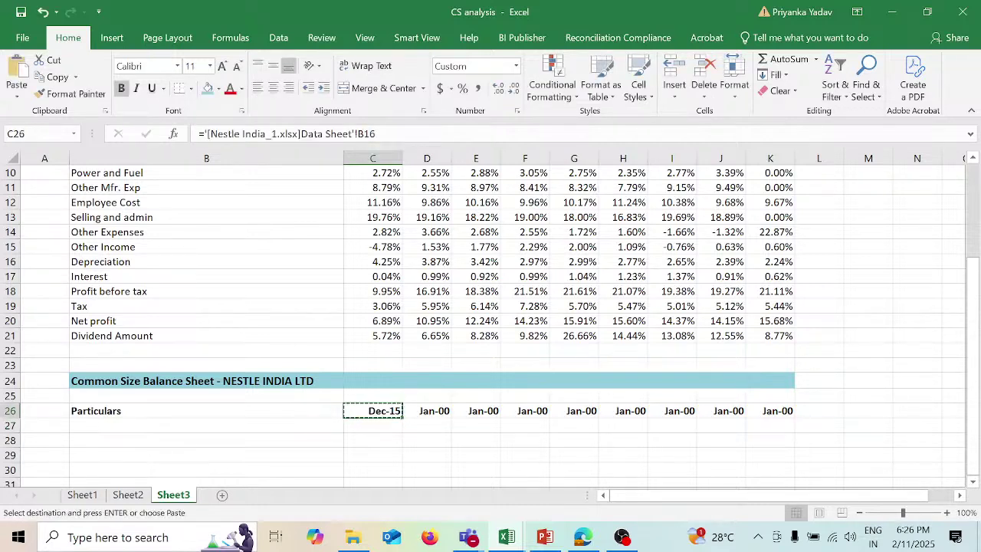
pyautogui.press('Right')
pyautogui.hotkey('shift', 'Right')
pyautogui.hotkey('shift', 'Right')
pyautogui.hotkey('shift', 'Right')
pyautogui.hotkey('shift', 'Right')
pyautogui.hotkey('shift', 'Right')
pyautogui.hotkey('shift', 'Right')
pyautogui.hotkey('shift', 'Right')
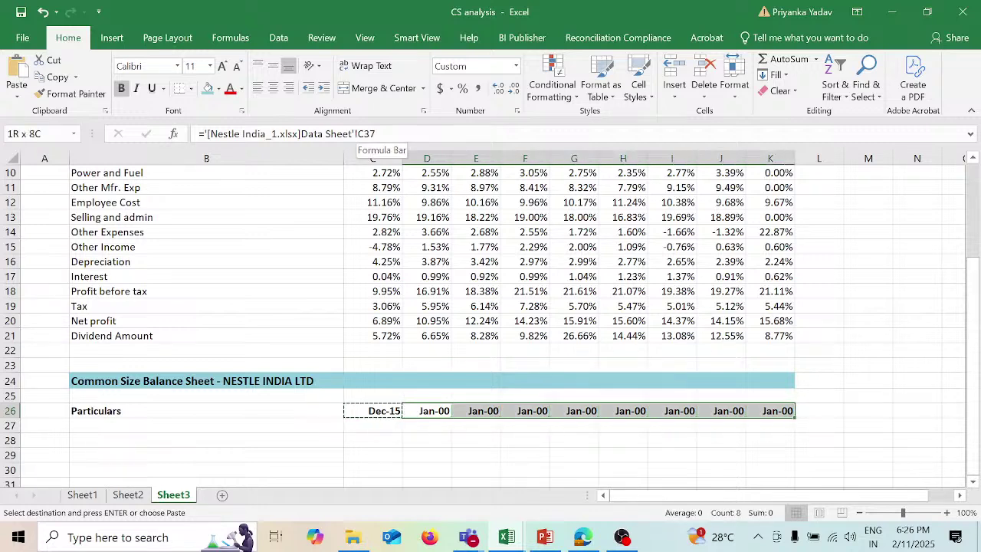
pyautogui.hotkey('ctrl', 'v')
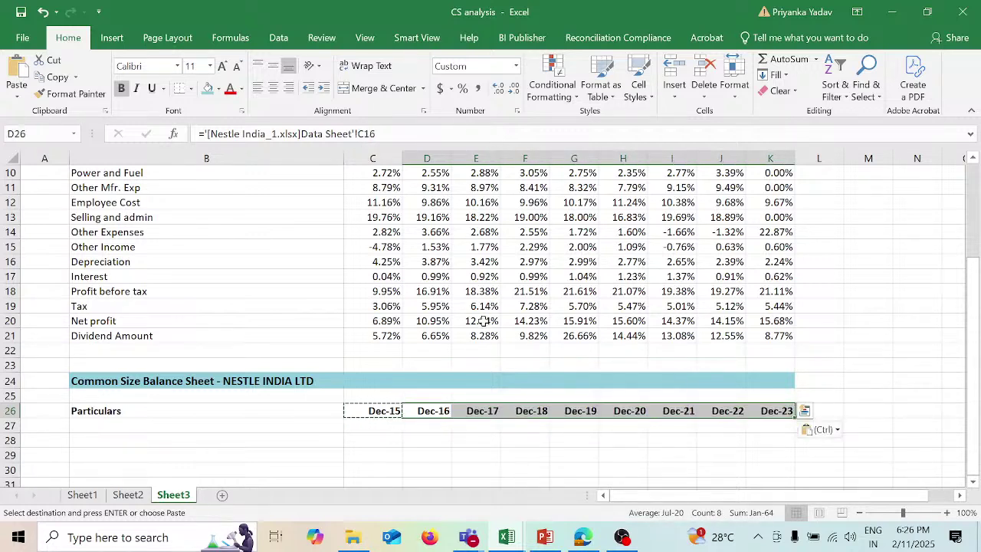
# Step: Start a formula in B29 that references the Equity Share Capital label in A57 of Nestle India_1's Data Sheet
pyautogui.click(266, 428)
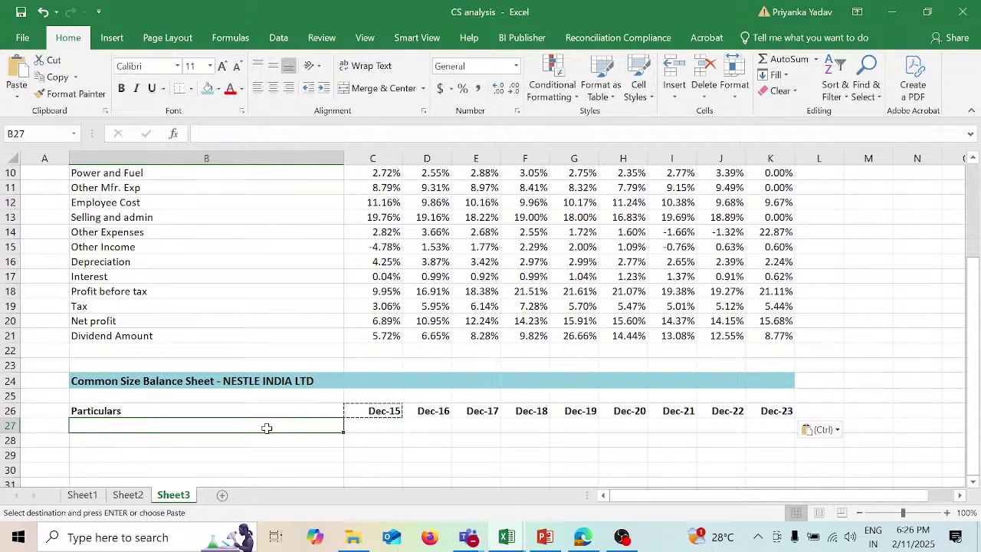
pyautogui.press('Down')
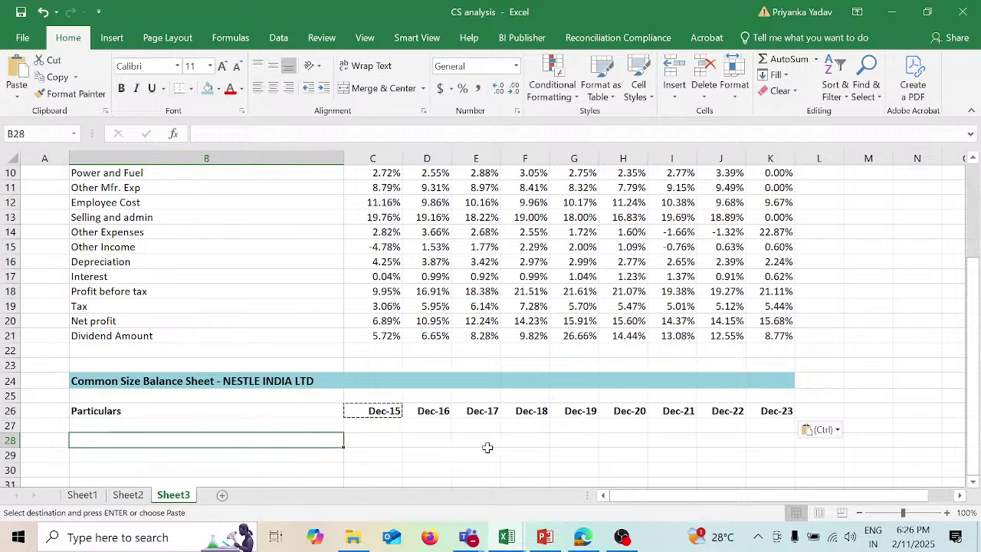
pyautogui.click(318, 454)
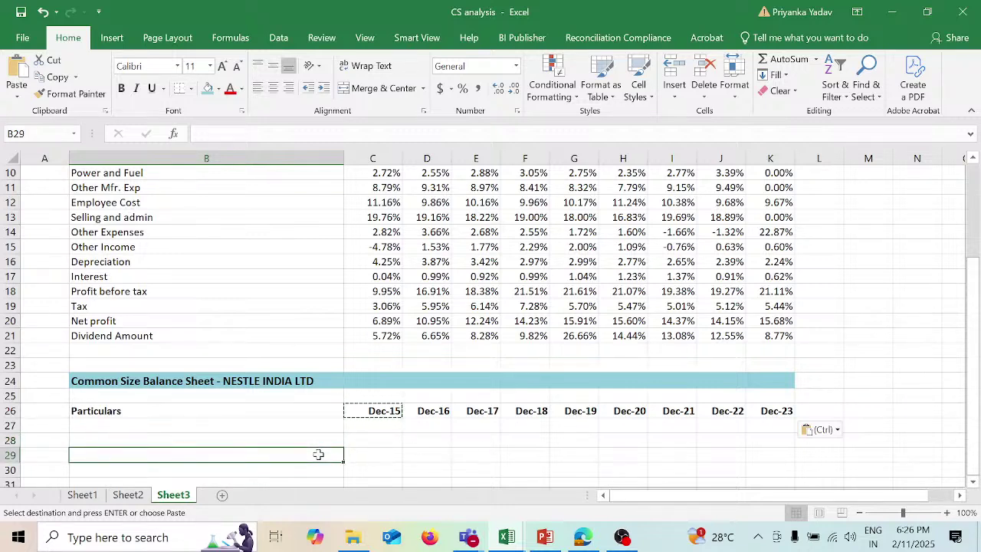
pyautogui.write('=')
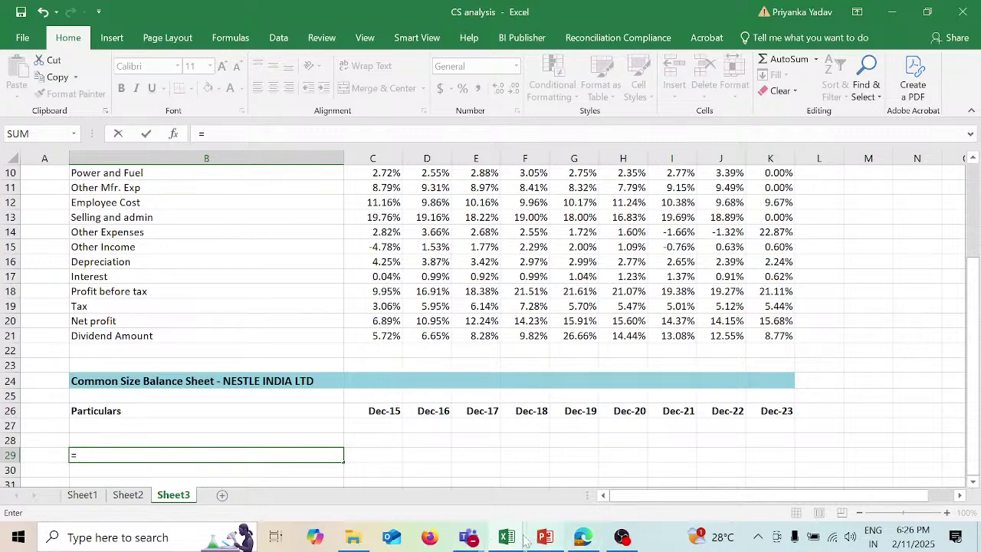
pyautogui.moveTo(518, 542)
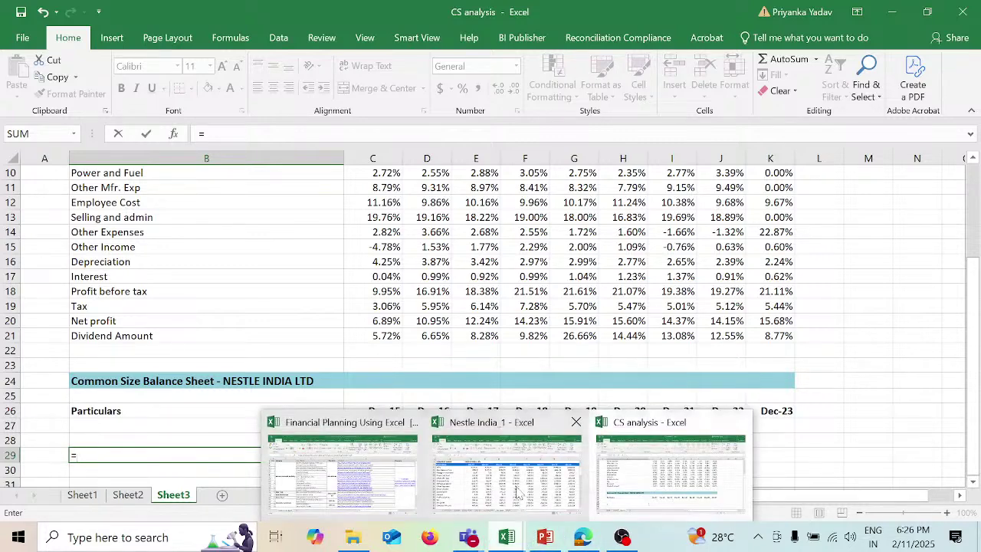
pyautogui.click(484, 418)
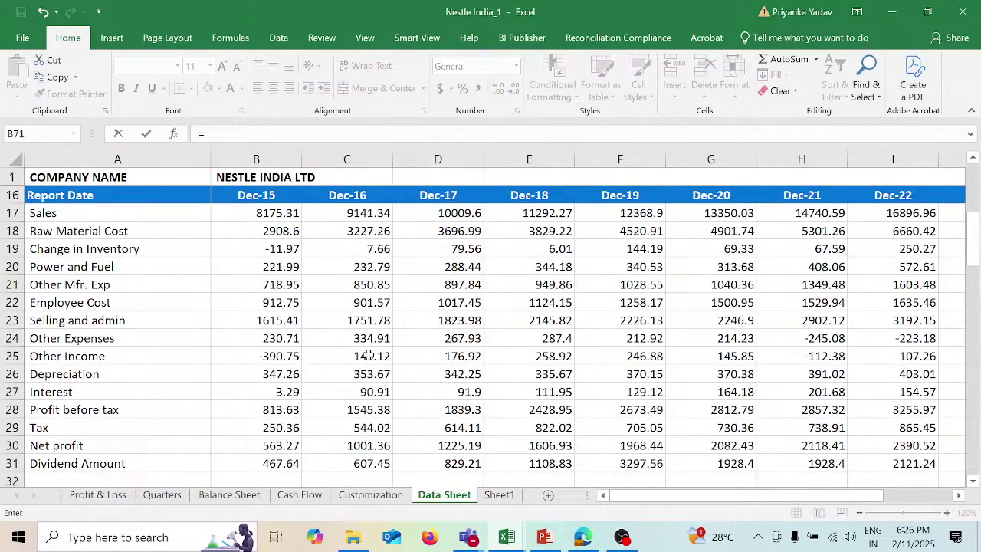
pyautogui.scroll(-3, 368, 355)
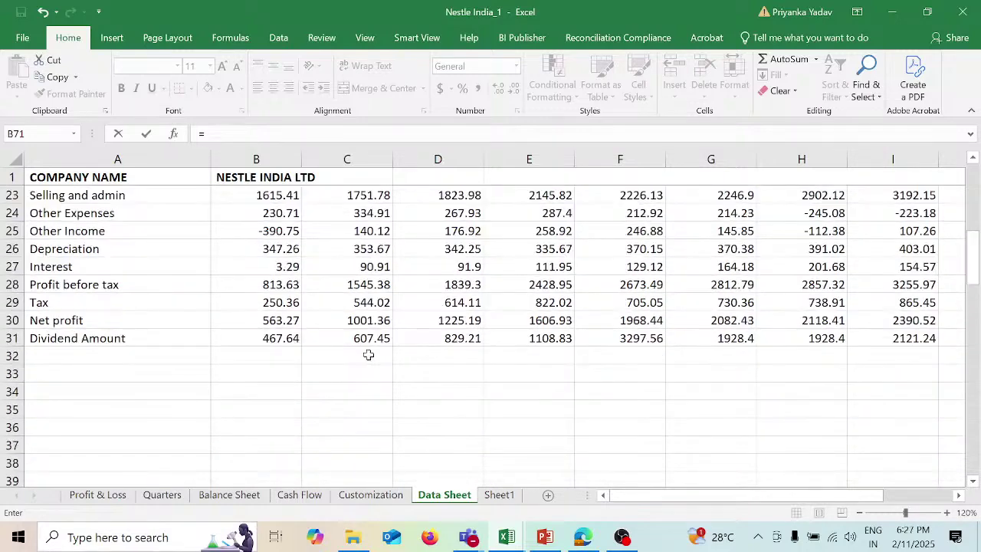
pyautogui.scroll(-3, 369, 355)
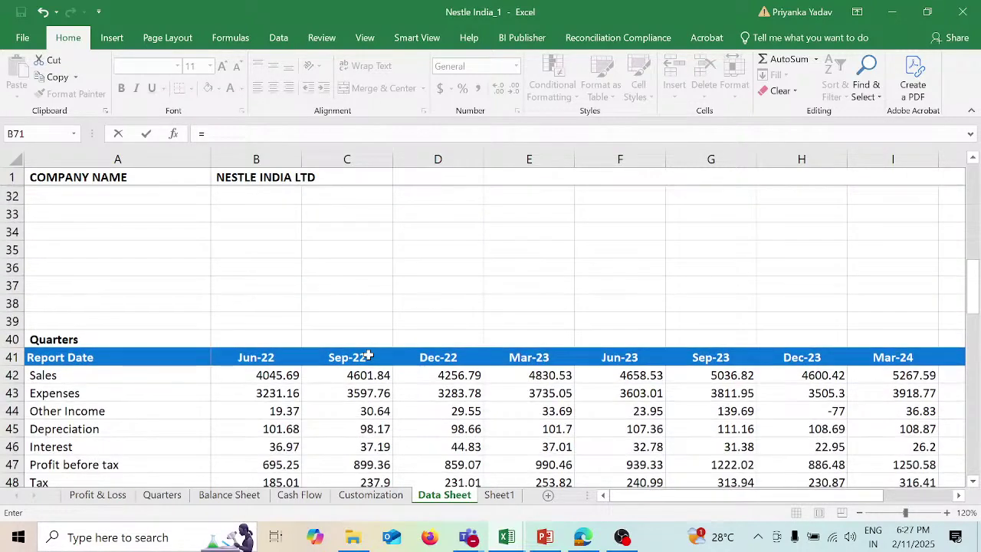
pyautogui.scroll(-7, 369, 355)
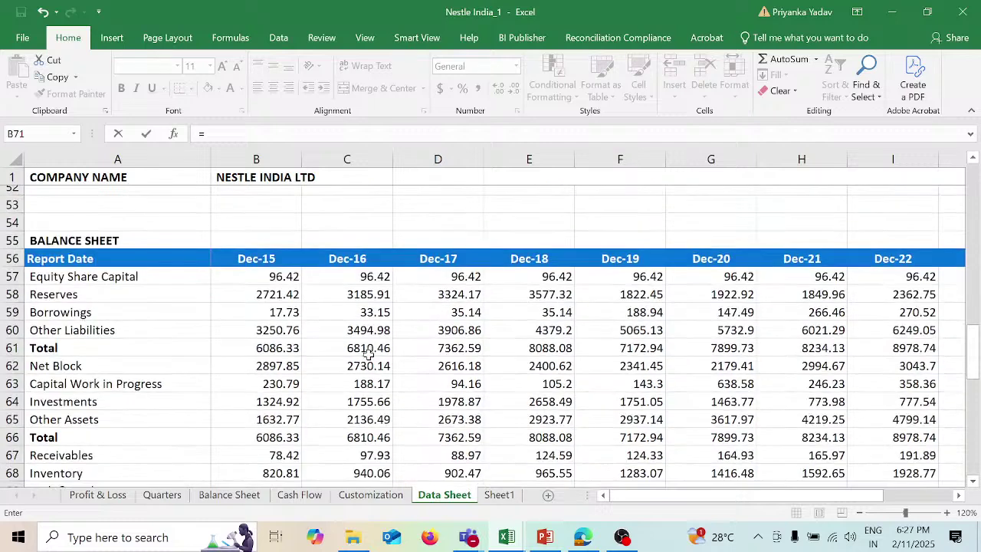
pyautogui.scroll(-1, 368, 354)
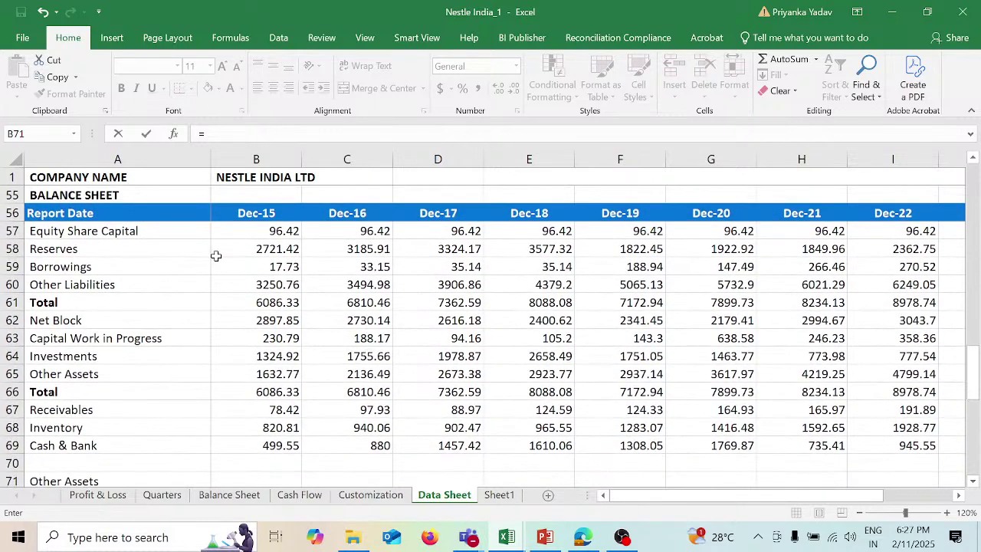
pyautogui.click(185, 231)
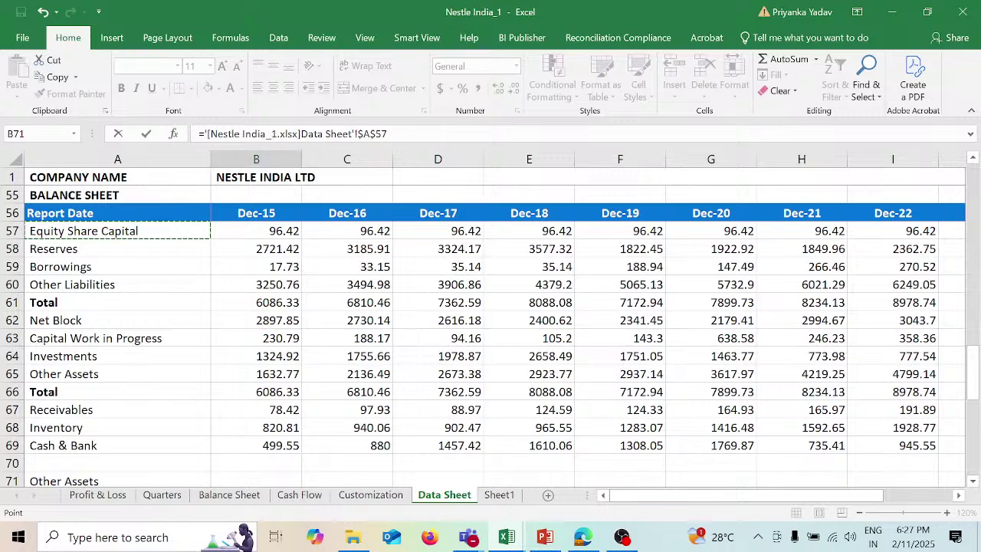
# Step: Make the A57 reference in the B29 formula fully relative and enter the formula
pyautogui.click(357, 133)
pyautogui.press('Delete')
pyautogui.press('Right')
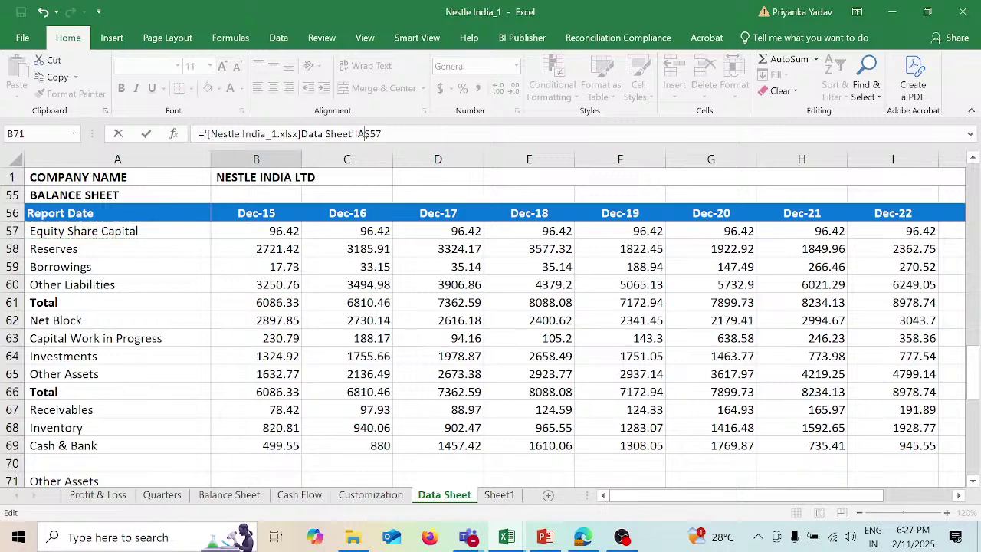
pyautogui.press('Delete')
pyautogui.press('Return')
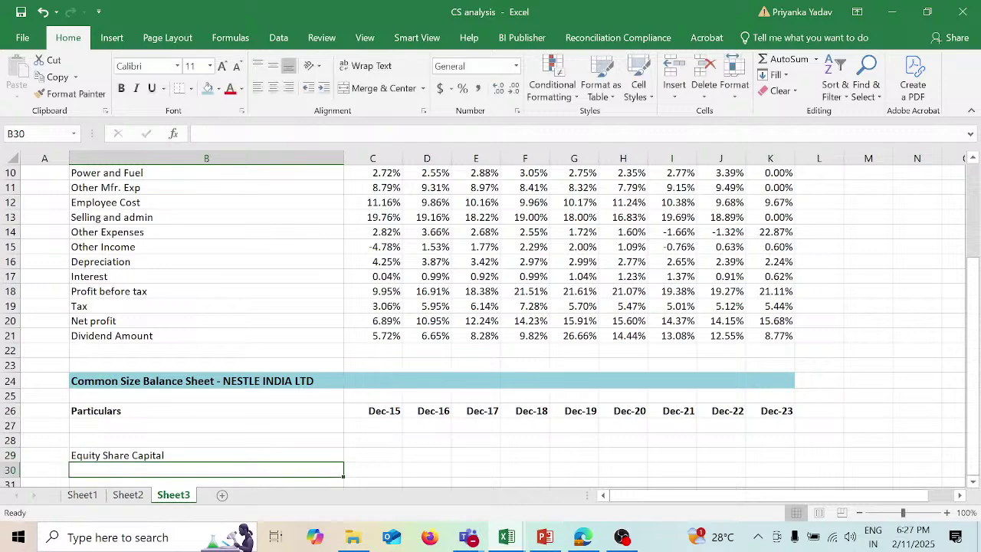
# Step: Copy the B29 label formula down through B30:B41 for the remaining balance sheet items
pyautogui.press('Up')
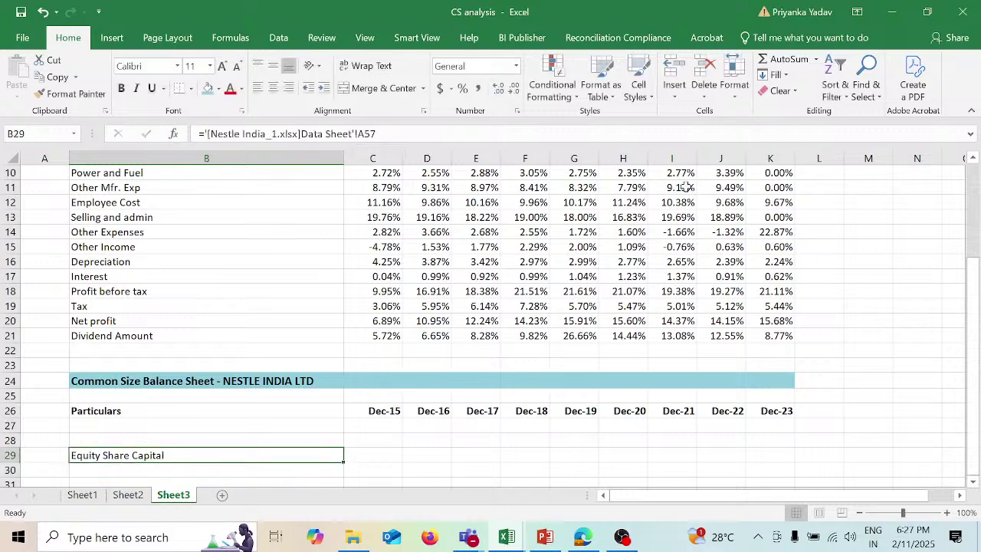
pyautogui.scroll(-5, 653, 249)
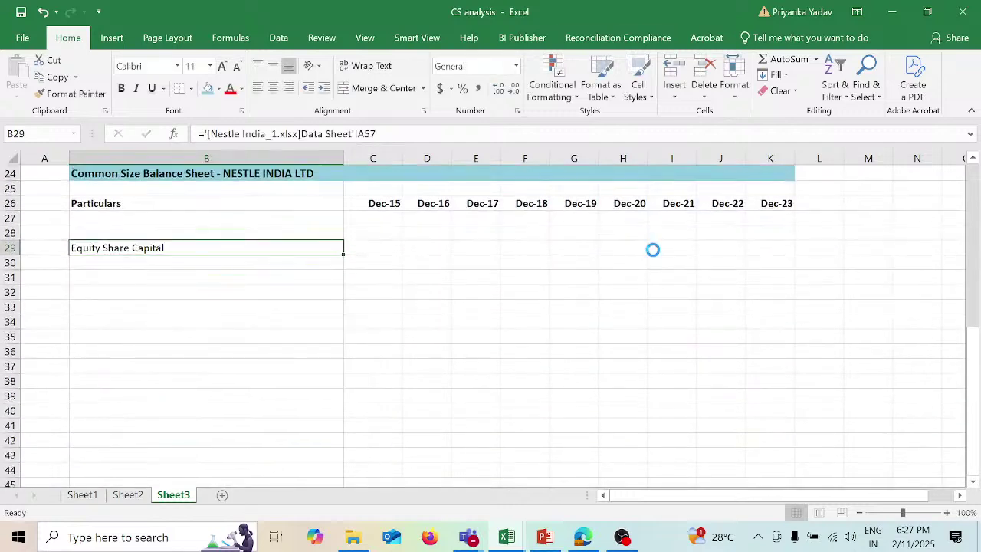
pyautogui.hotkey('ctrl', 'c')
pyautogui.moveTo(288, 262); pyautogui.dragTo(279, 420)
pyautogui.hotkey('ctrl', 'v')
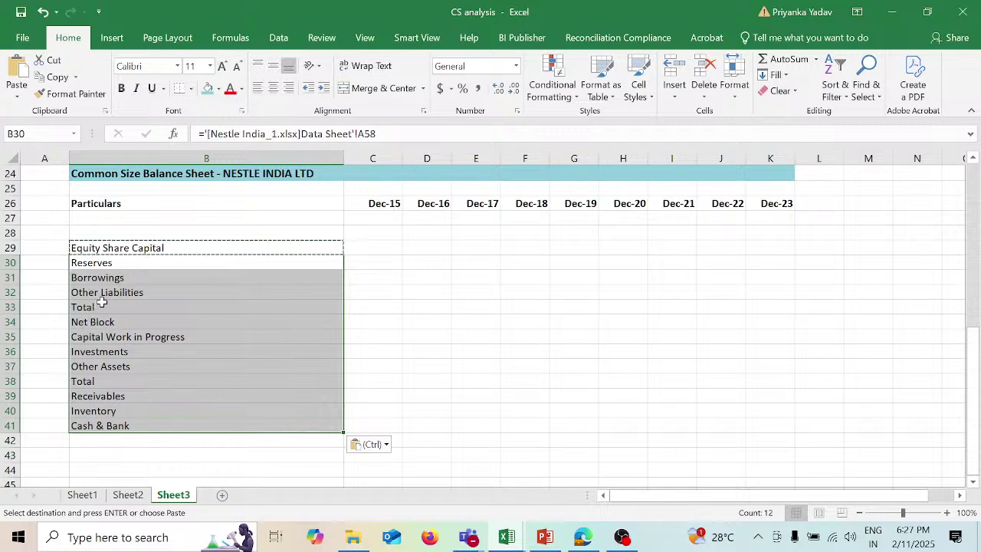
# Step: Enter "Total Liabilities" in B28 above Equity Share Capital and clear the contents of the Total row, row 33
pyautogui.click(108, 230)
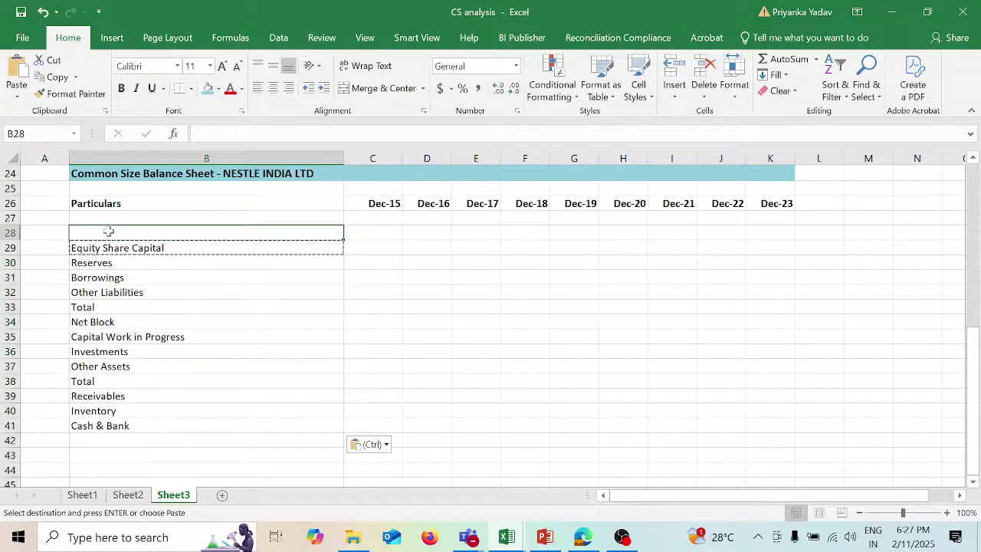
pyautogui.write('To')
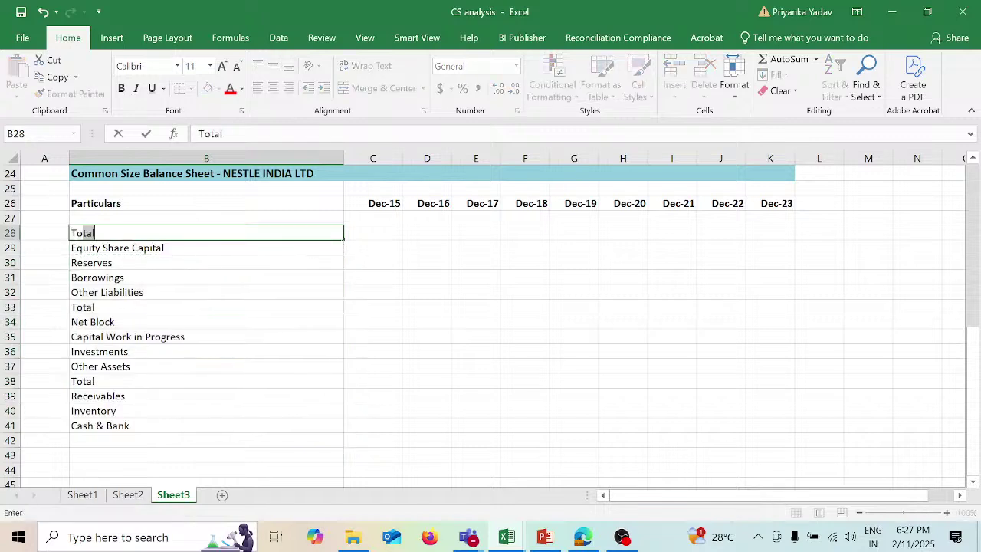
pyautogui.write('tal Liabilit')
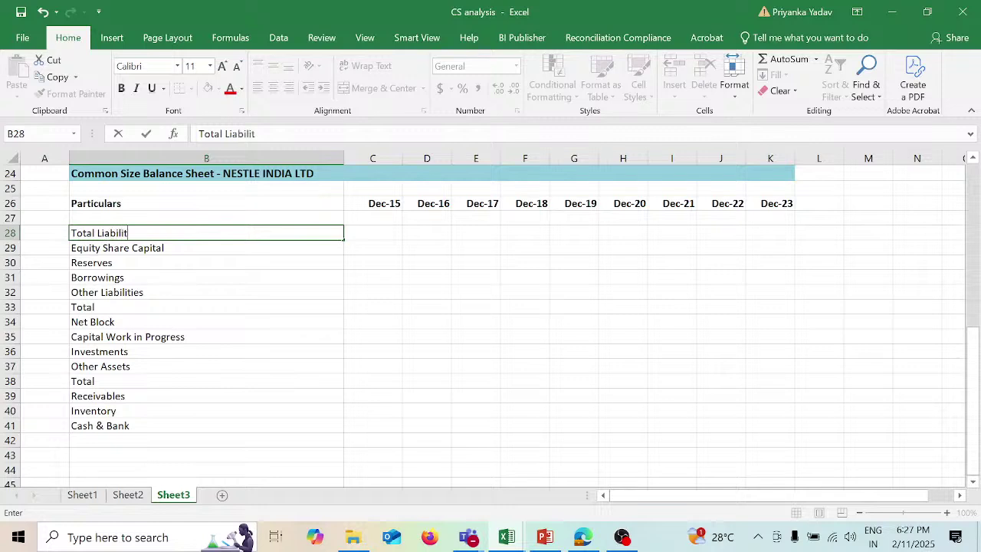
pyautogui.write('ies')
pyautogui.click(11, 306)
pyautogui.press('Delete')
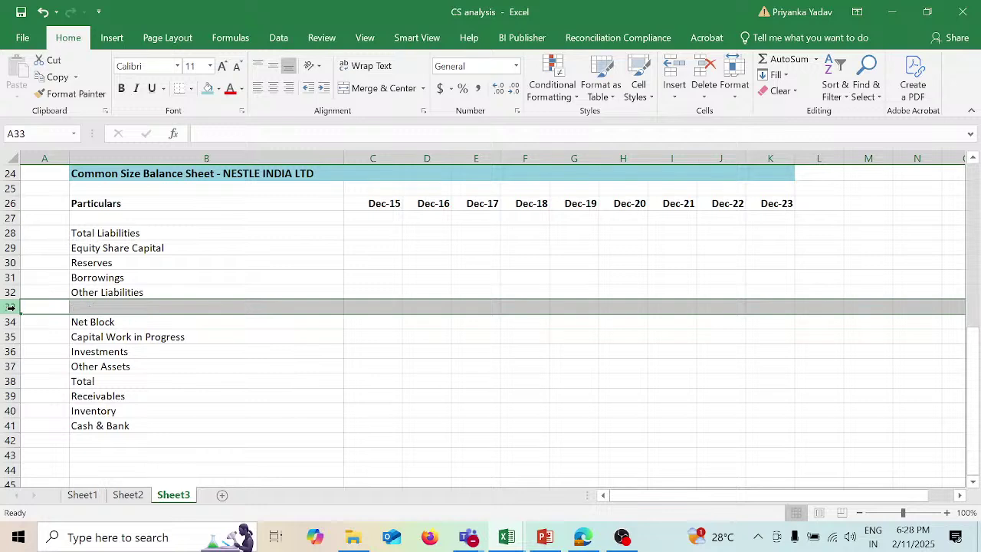
# Step: Make the Total Liabilities row bold across B28:K28
pyautogui.click(163, 234)
pyautogui.hotkey('shift', 'Right')
pyautogui.hotkey('shift', 'Right')
pyautogui.hotkey('shift', 'Right')
pyautogui.hotkey('shift', 'Right')
pyautogui.hotkey('shift', 'Right')
pyautogui.hotkey('shift', 'Right')
pyautogui.hotkey('shift', 'Right')
pyautogui.hotkey('shift', 'Right')
pyautogui.hotkey('shift', 'Right')
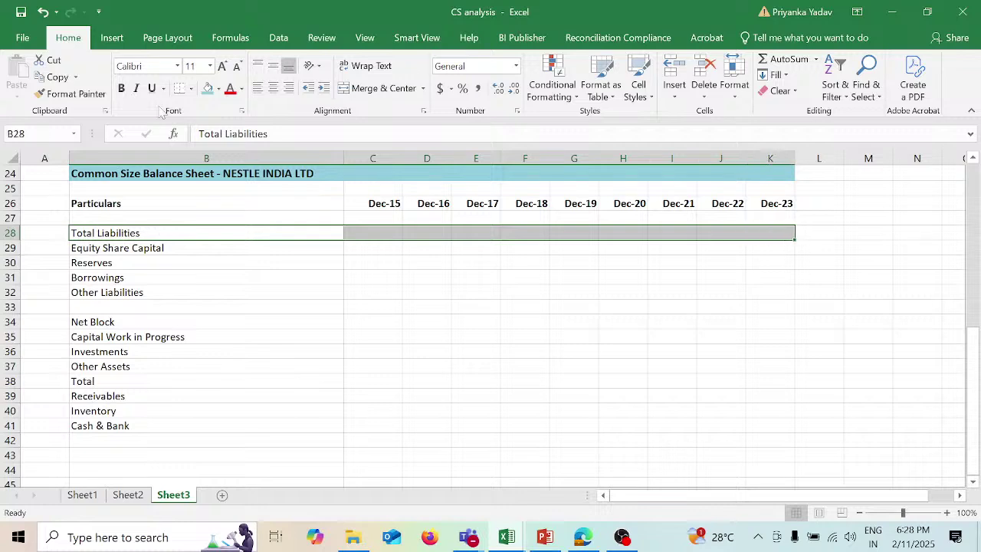
pyautogui.click(122, 89)
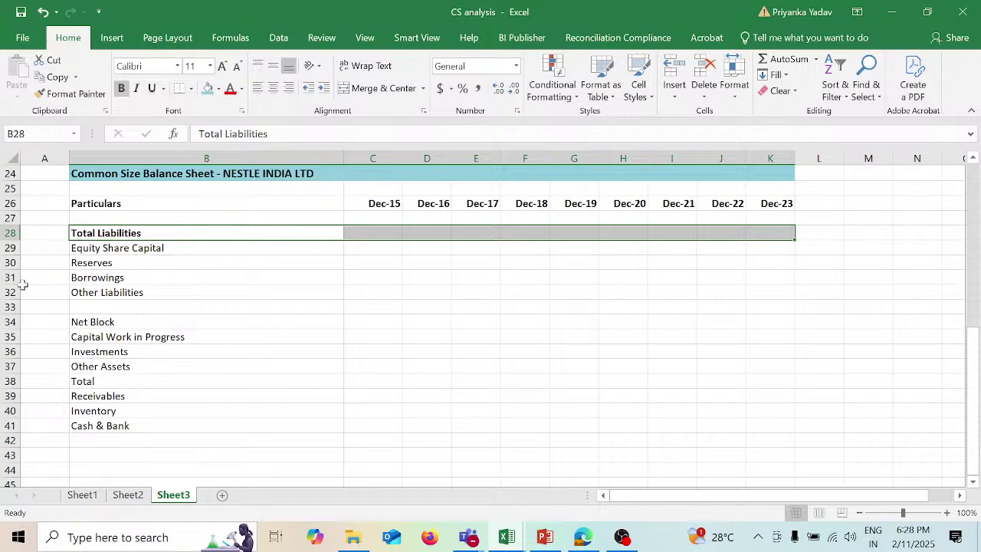
# Step: Insert a blank row 34 above Net Block
pyautogui.click(7, 321)
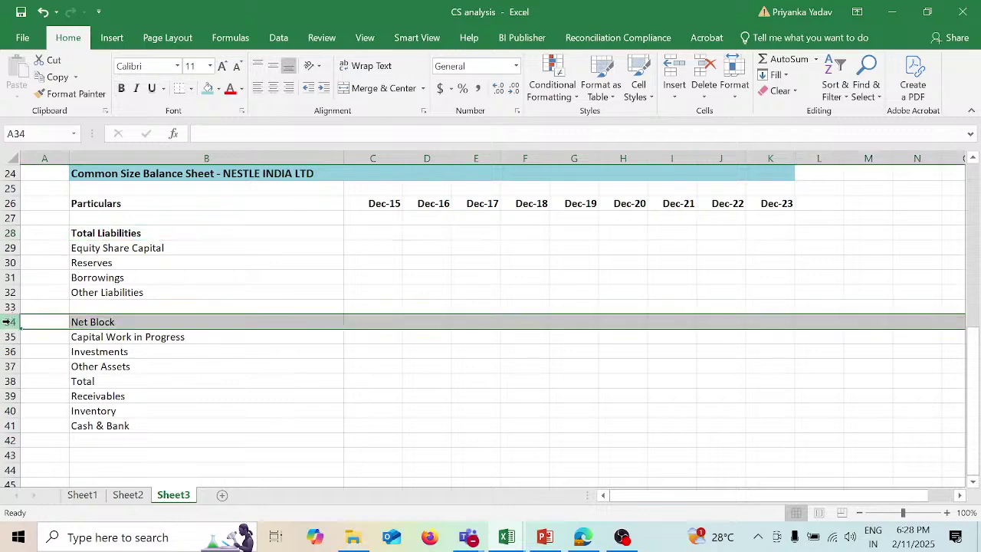
pyautogui.rightClick(6, 322)
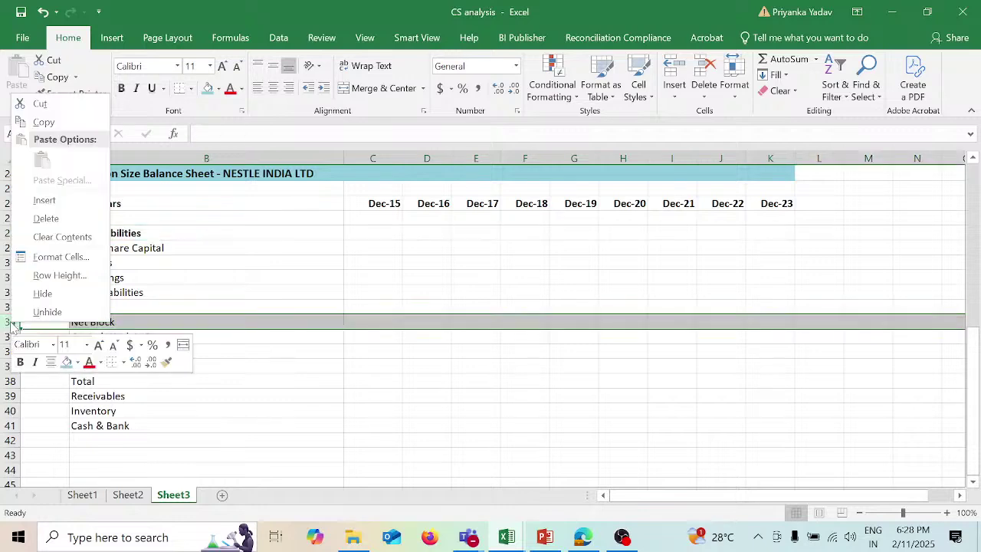
pyautogui.click(50, 198)
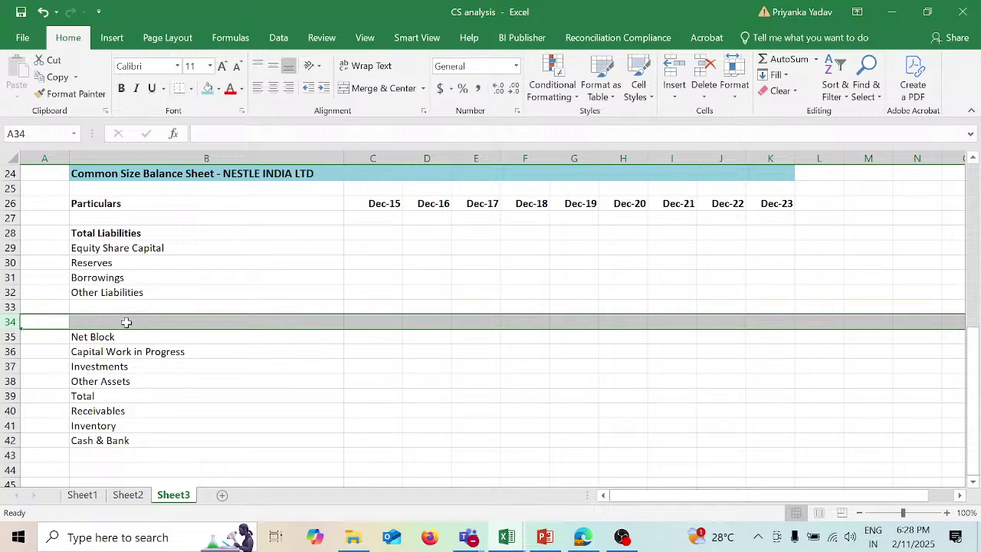
# Step: Enter "Total Assets" in B34 and make it bold
pyautogui.click(126, 321)
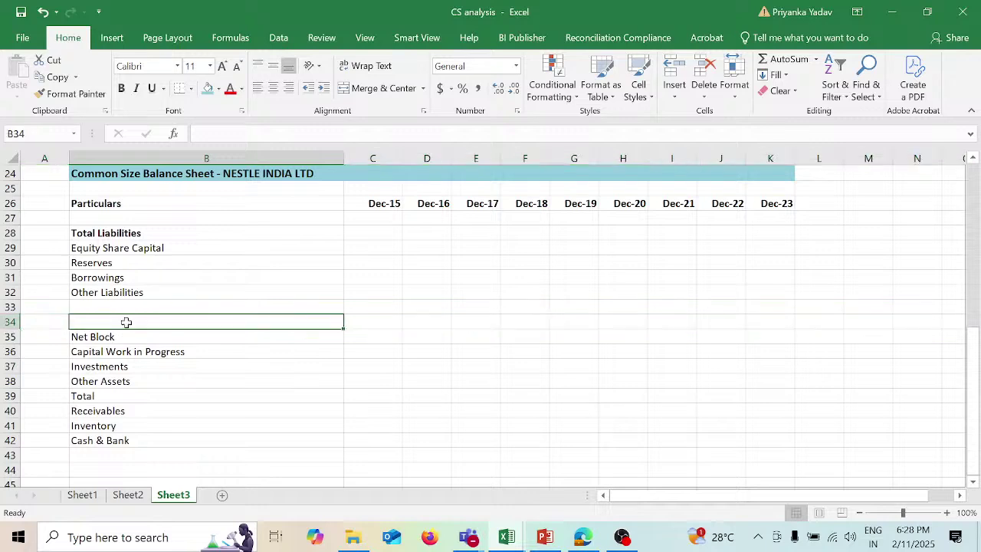
pyautogui.write('Total')
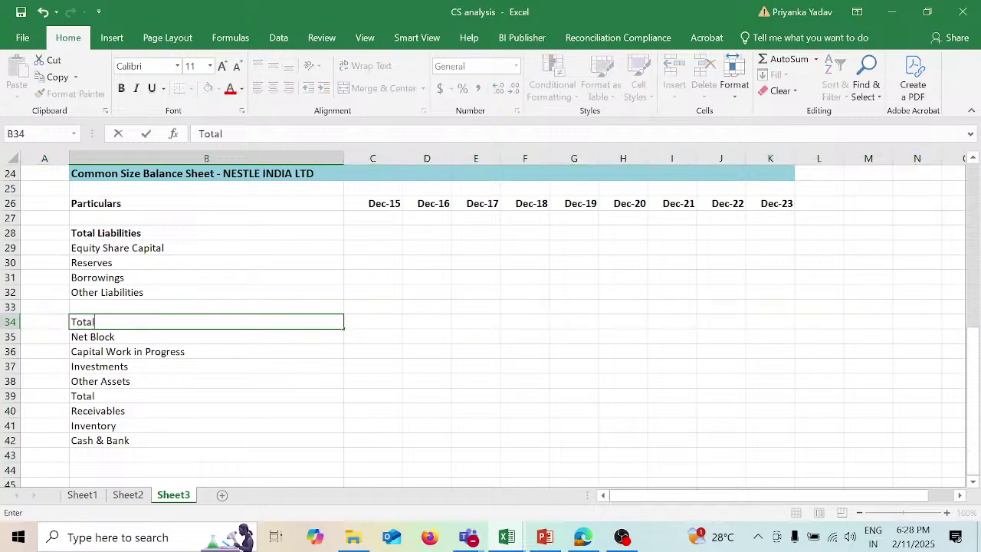
pyautogui.write(' Assets')
pyautogui.press('Return')
pyautogui.click(126, 322)
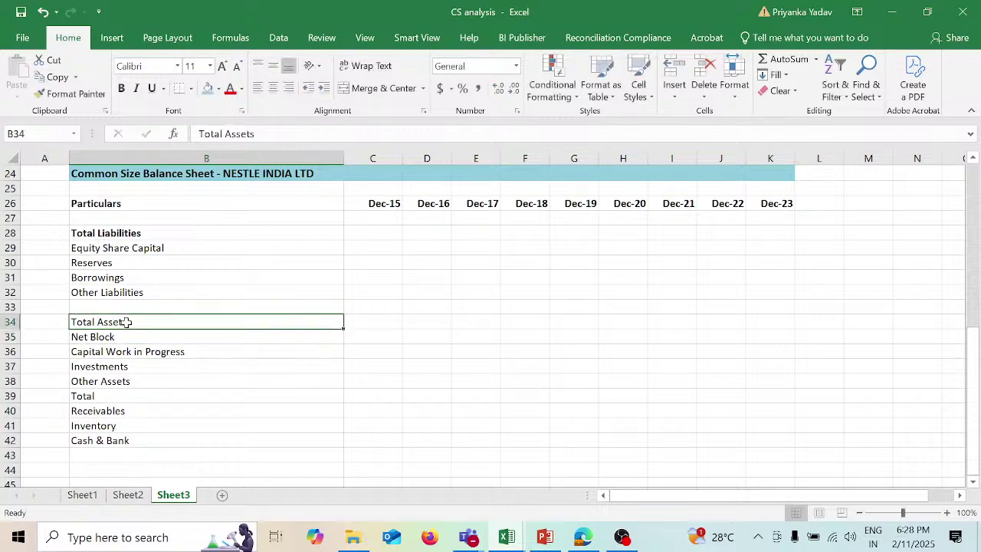
pyautogui.click(122, 88)
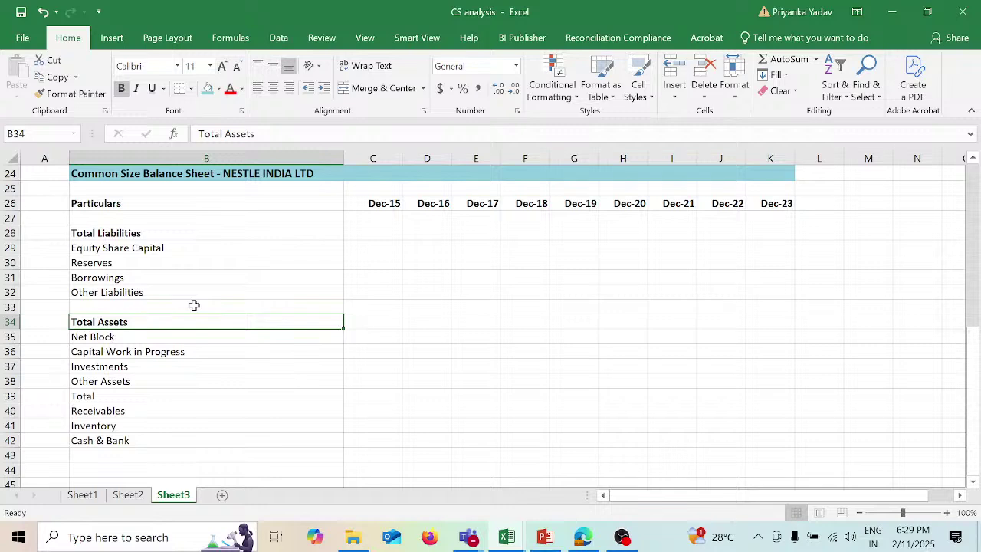
# Step: Enter a formula in C28 dividing B61 by B$61 from Nestle India_1's Data Sheet, with both column references relative
pyautogui.click(392, 230)
pyautogui.write('=')
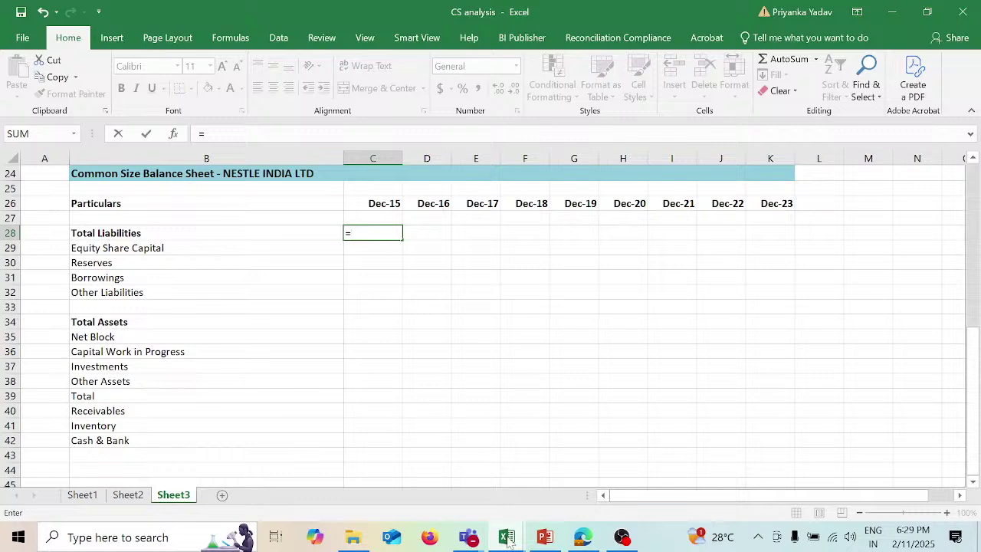
pyautogui.moveTo(508, 541)
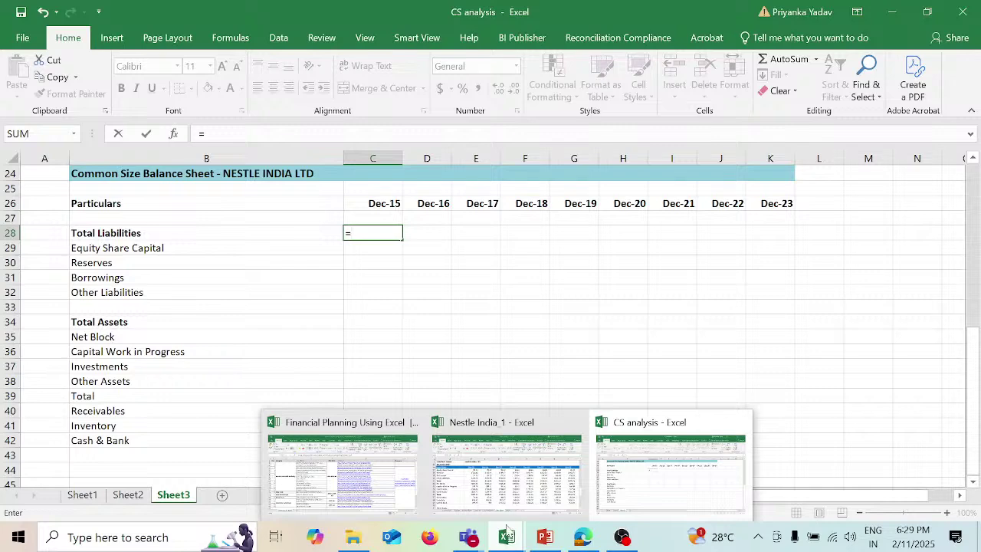
pyautogui.click(503, 494)
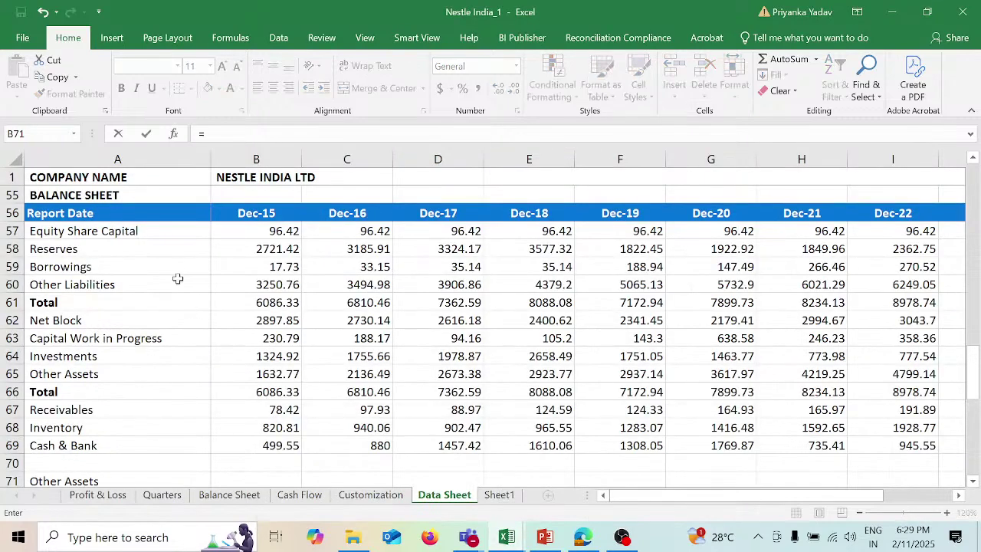
pyautogui.click(280, 303)
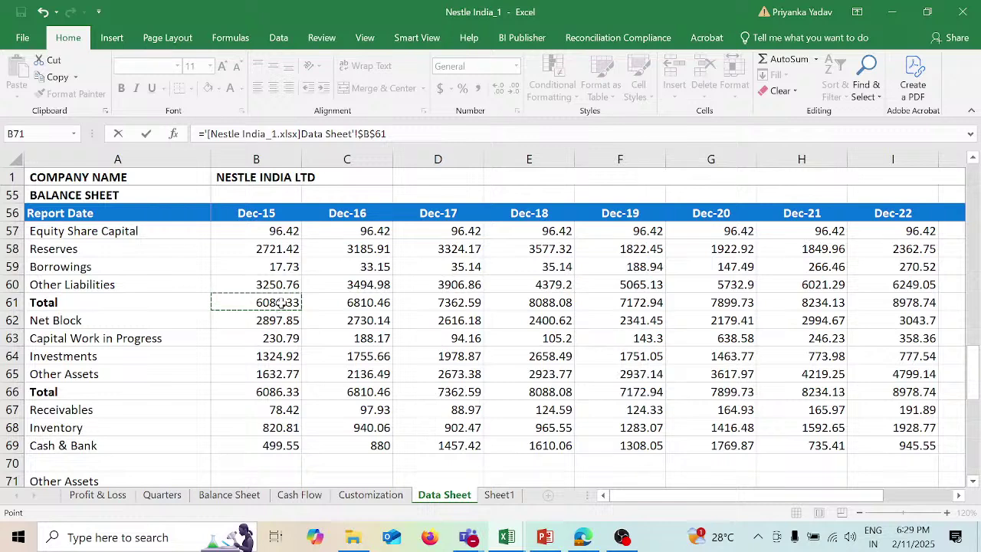
pyautogui.write('/')
pyautogui.click(280, 302)
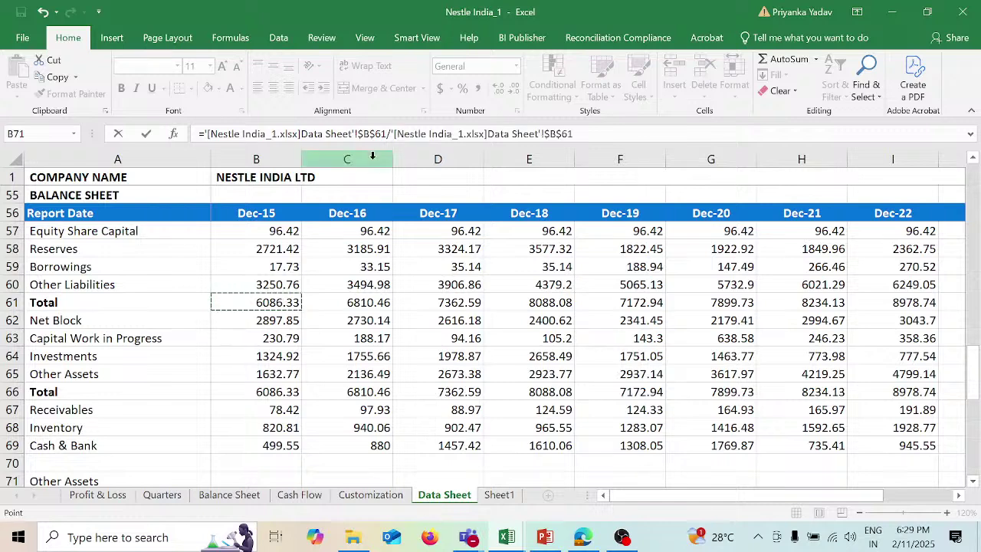
pyautogui.press('F2')
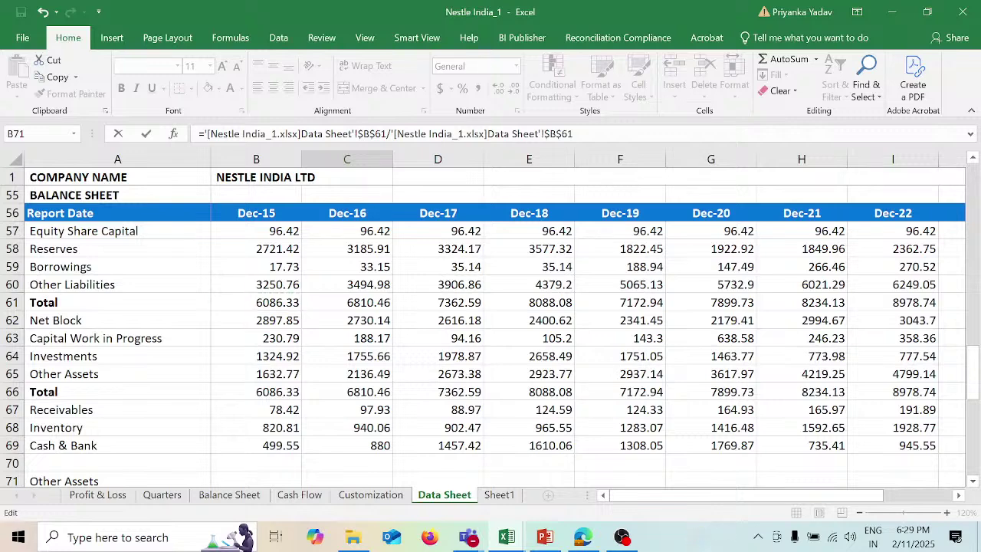
pyautogui.press('BackSpace')
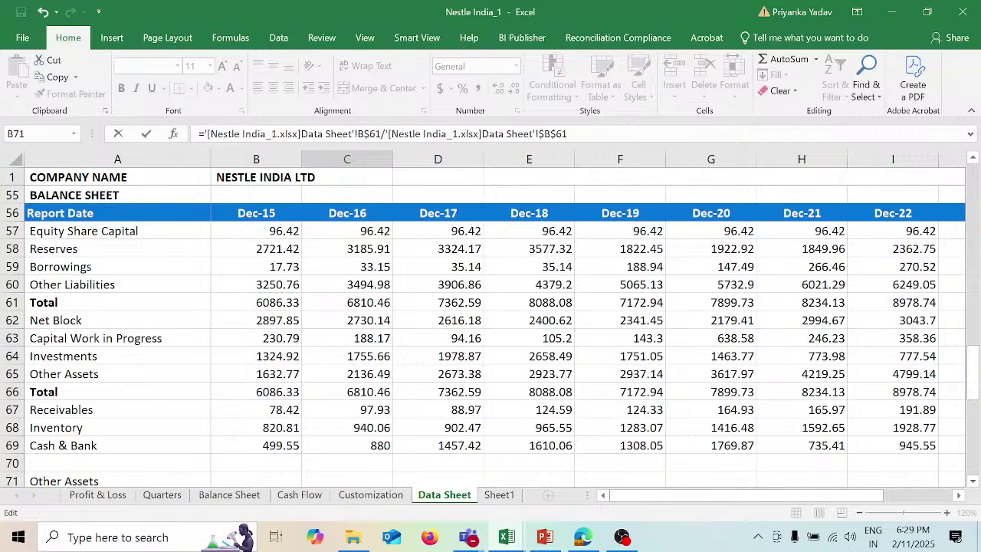
pyautogui.press('BackSpace')
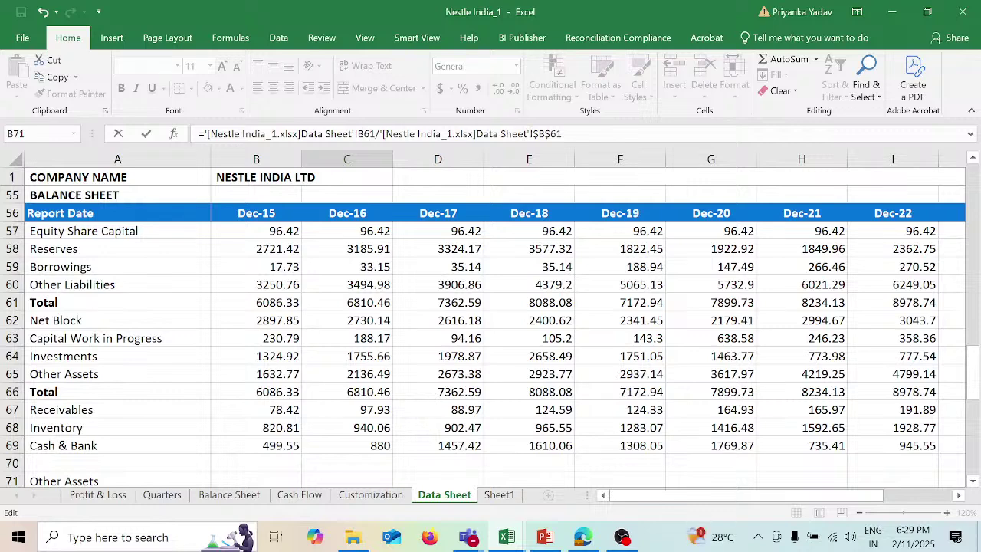
pyautogui.press('Delete')
pyautogui.press('Return')
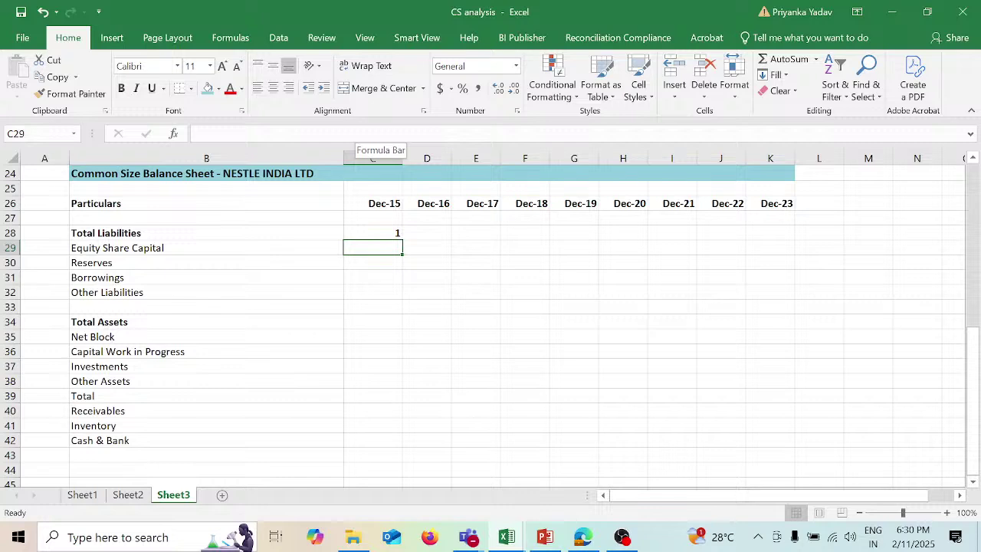
# Step: Copy the Total Liabilities formula from C28 across D28:K28 for Dec-16 to Dec-23
pyautogui.press('Up')
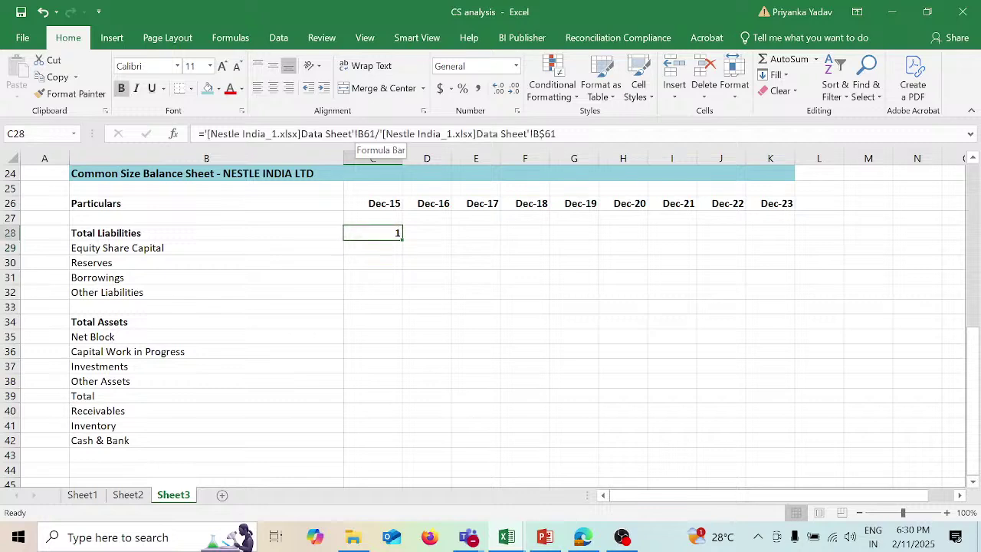
pyautogui.hotkey('ctrl', 'c')
pyautogui.press('Right')
pyautogui.hotkey('shift', 'Right')
pyautogui.hotkey('shift', 'Right')
pyautogui.hotkey('shift', 'Right')
pyautogui.hotkey('shift', 'Right')
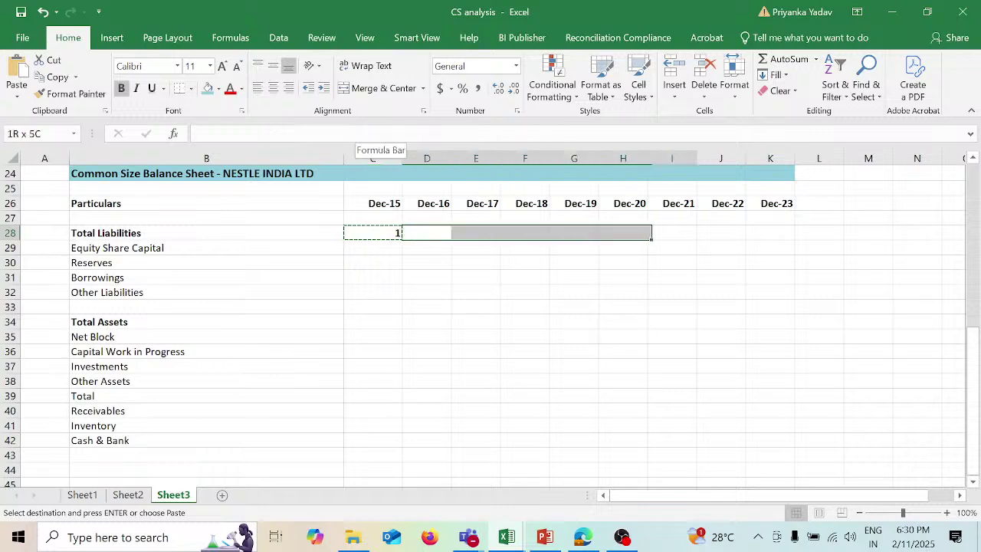
pyautogui.hotkey('shift', 'Right')
pyautogui.hotkey('shift', 'Right')
pyautogui.hotkey('shift', 'Right')
pyautogui.hotkey('ctrl', 'v')
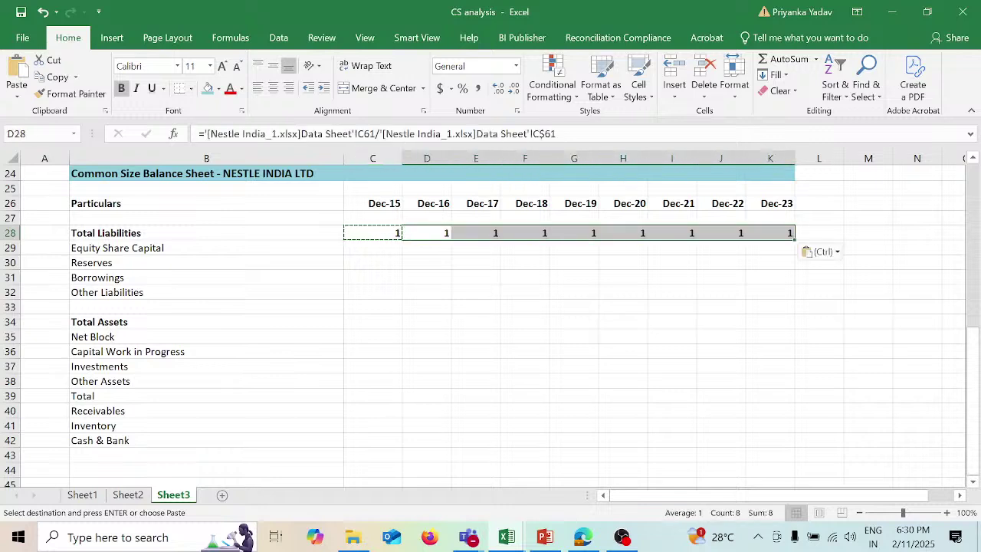
# Step: Enter the Equity Share Capital formula in C29, dividing B57 by B$61 from Nestle India_1's Data Sheet
pyautogui.click(395, 248)
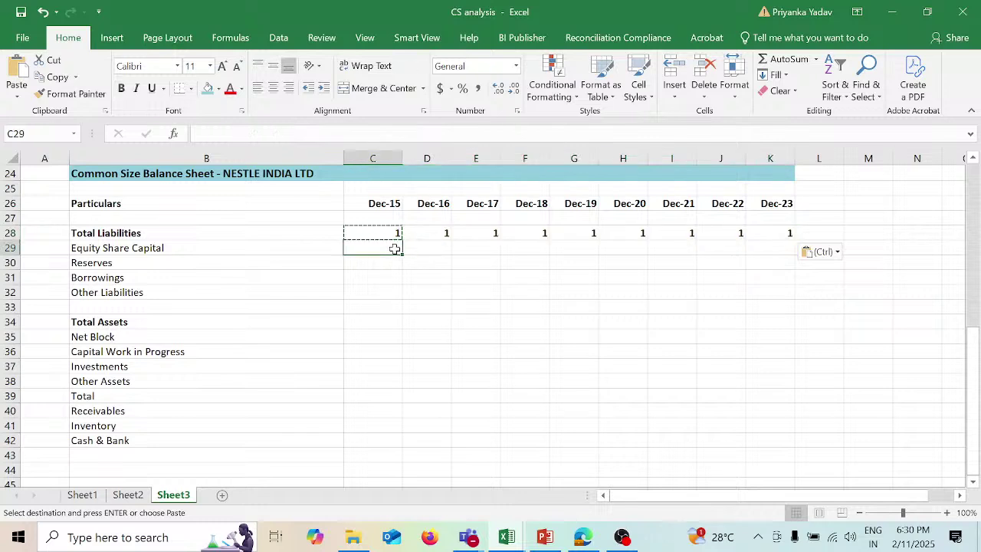
pyautogui.write('=')
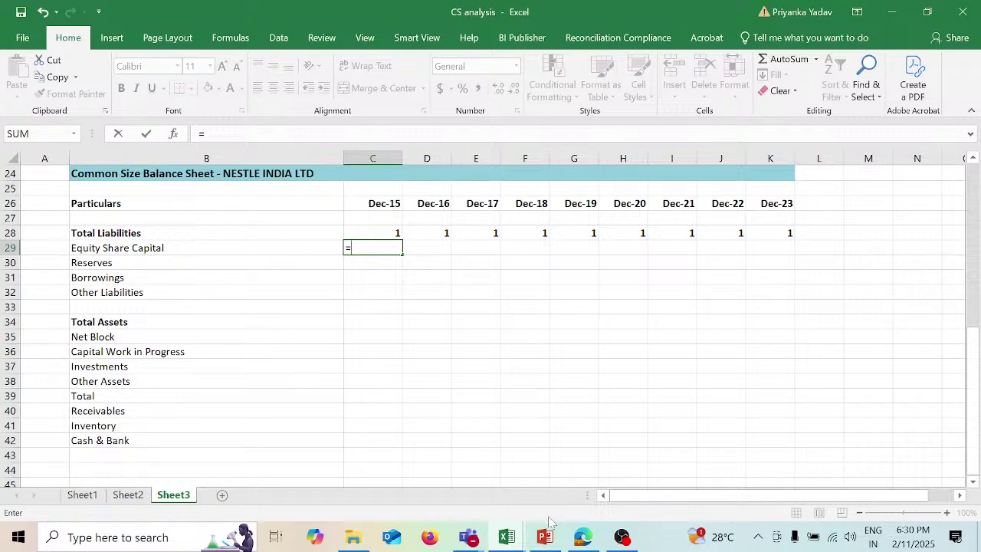
pyautogui.moveTo(548, 535)
pyautogui.moveTo(510, 539)
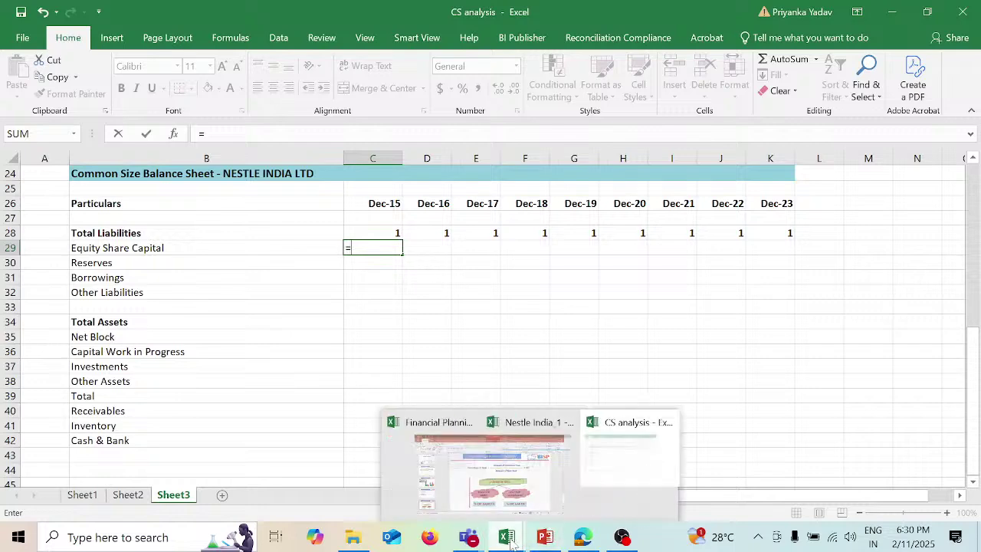
pyautogui.click(521, 482)
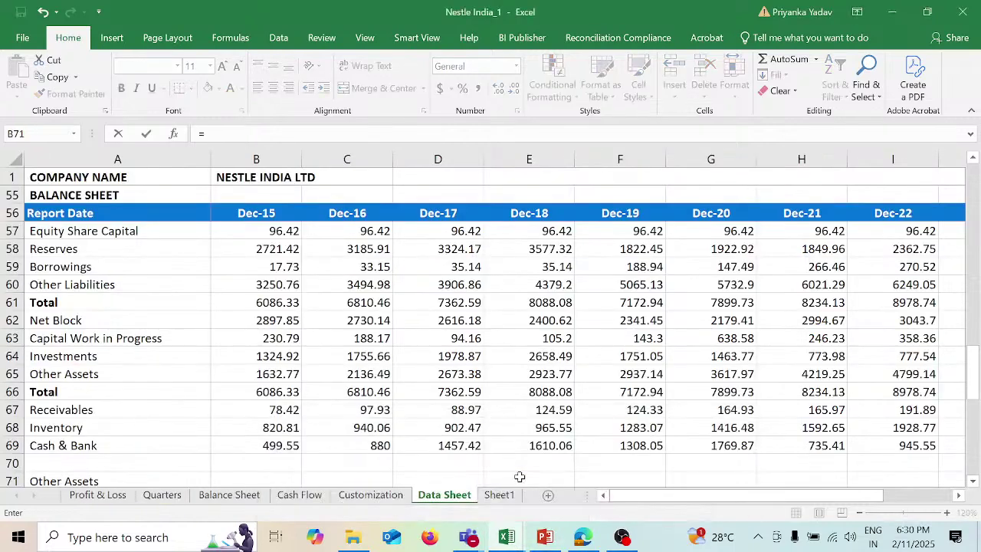
pyautogui.click(276, 231)
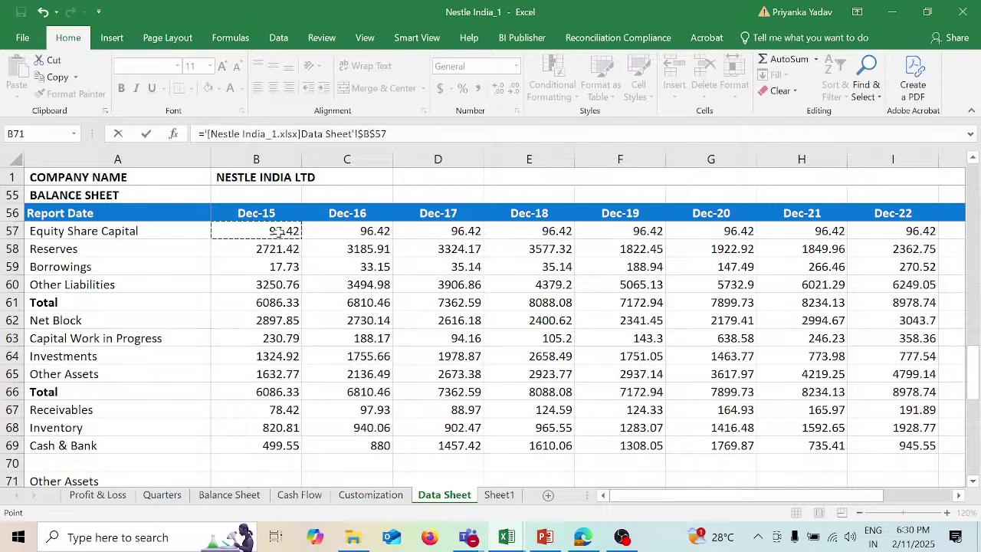
pyautogui.write('/')
pyautogui.click(277, 301)
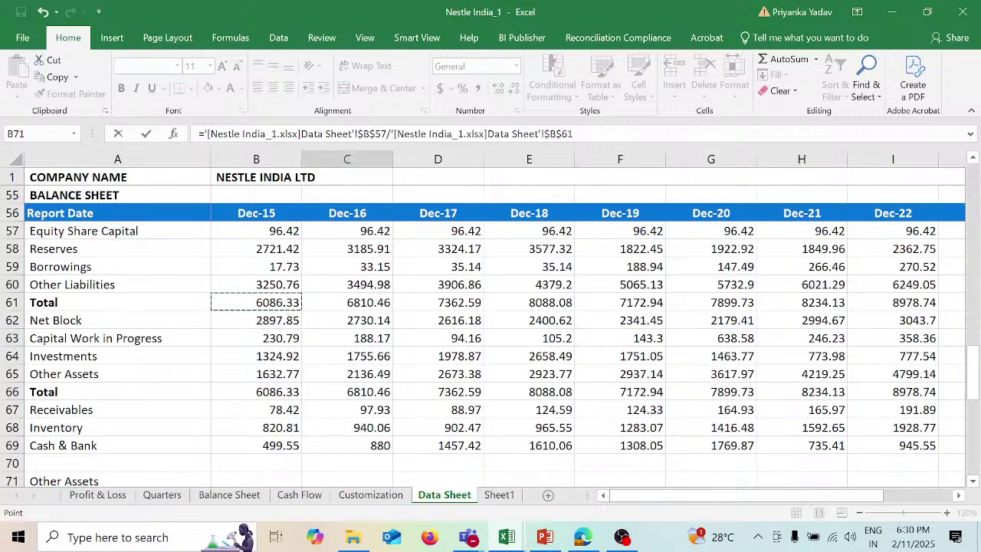
pyautogui.click(363, 134)
pyautogui.press('BackSpace')
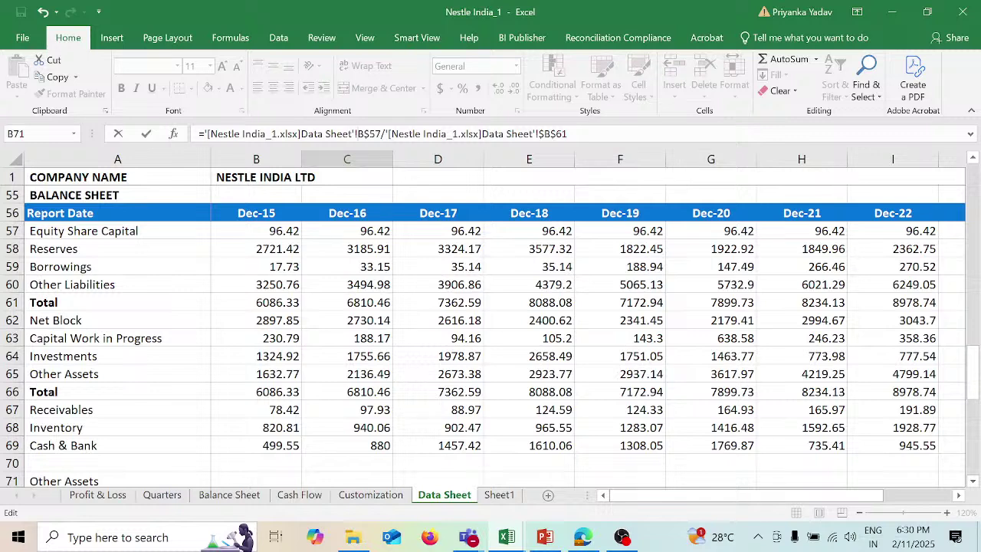
pyautogui.press('BackSpace')
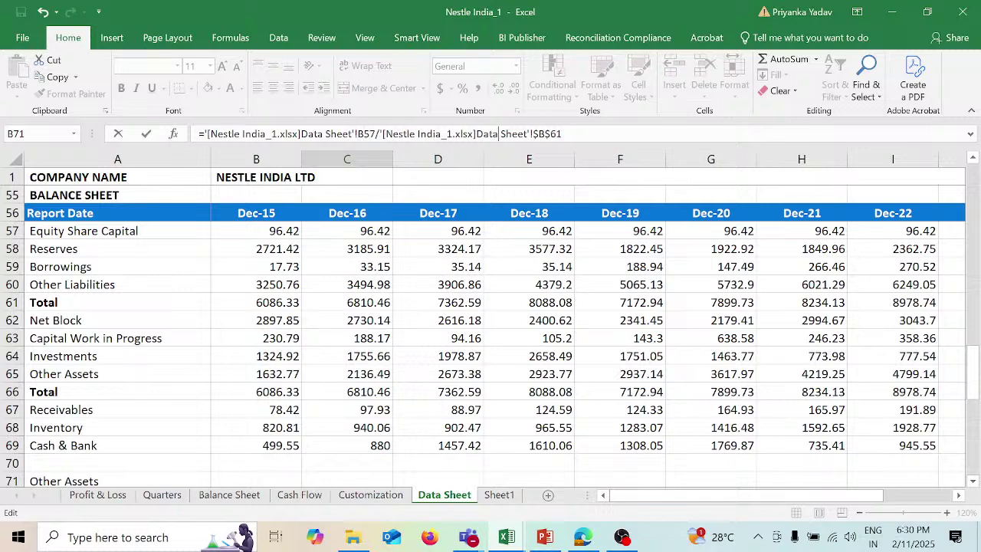
pyautogui.click(532, 133)
pyautogui.press('Delete')
pyautogui.press('Return')
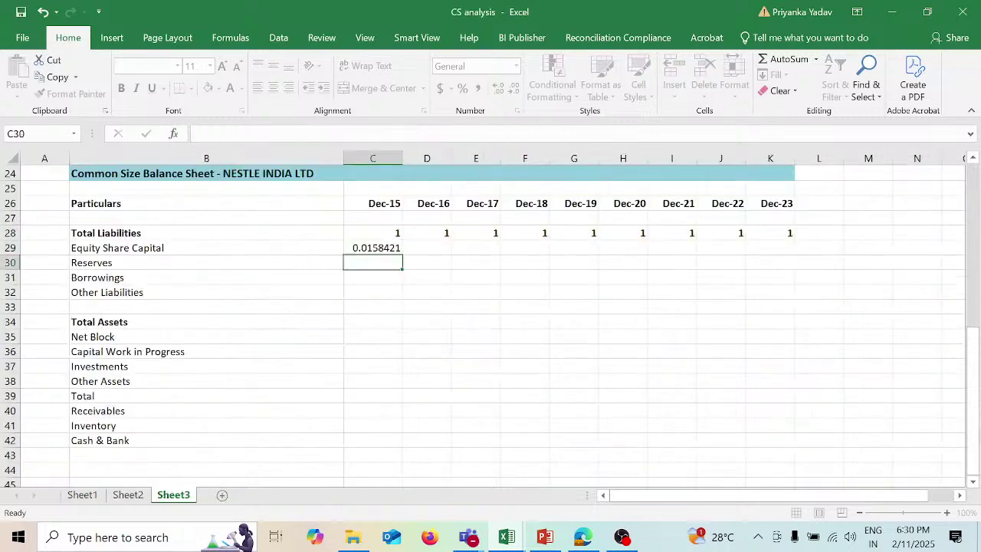
# Step: Copy the Equity Share Capital formula from C29 across D29:K29
pyautogui.press('Up')
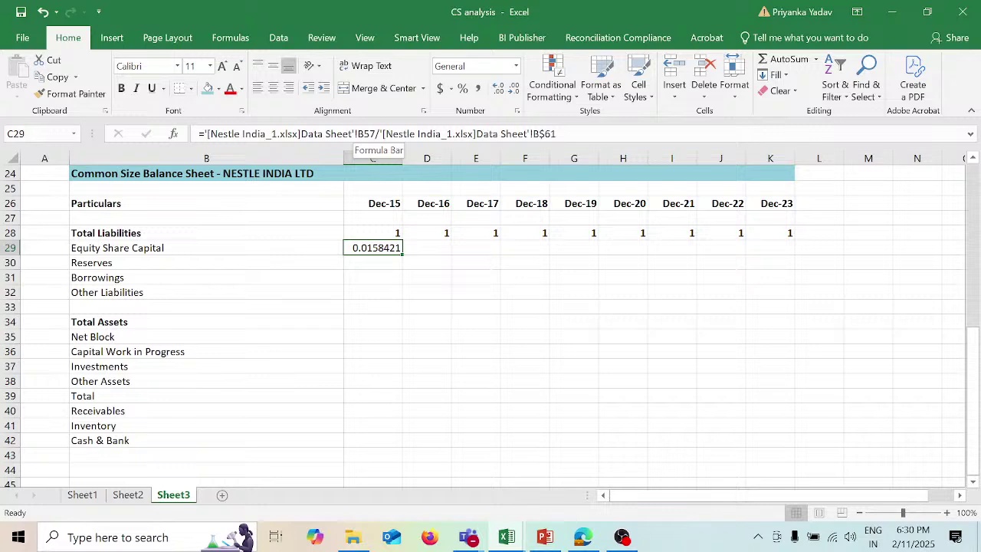
pyautogui.hotkey('ctrl', 'c')
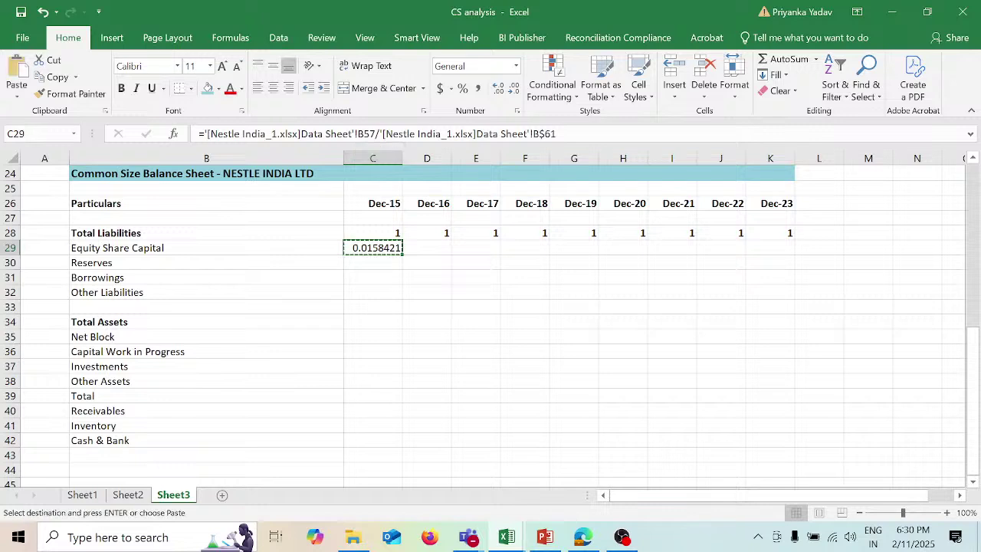
pyautogui.moveTo(427, 248); pyautogui.dragTo(770, 248)
pyautogui.hotkey('ctrl', 'v')
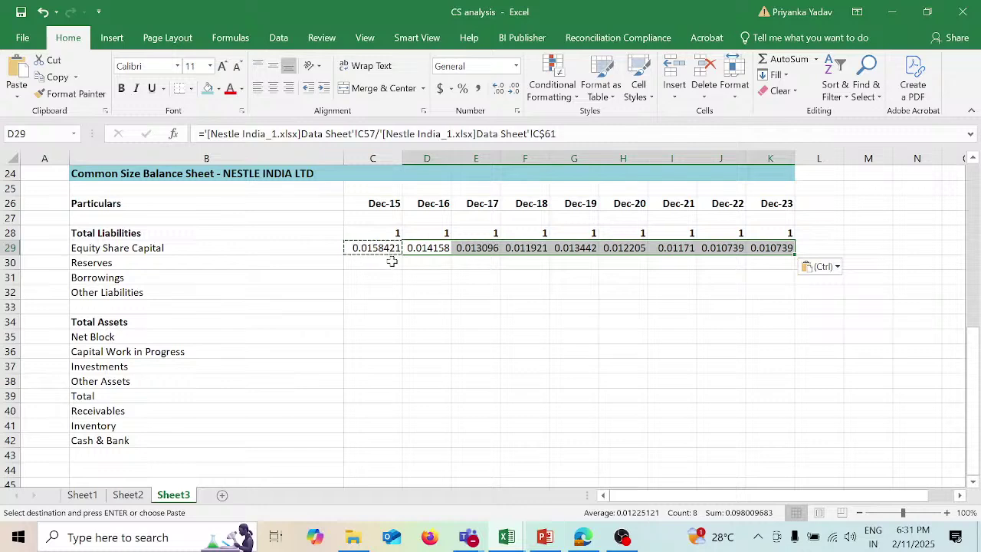
# Step: Paste the C29 formula into C30:C32 for Reserves, Borrowings and Other Liabilities, and check it against the Data Sheet
pyautogui.moveTo(392, 261); pyautogui.dragTo(389, 287)
pyautogui.hotkey('ctrl', 'v')
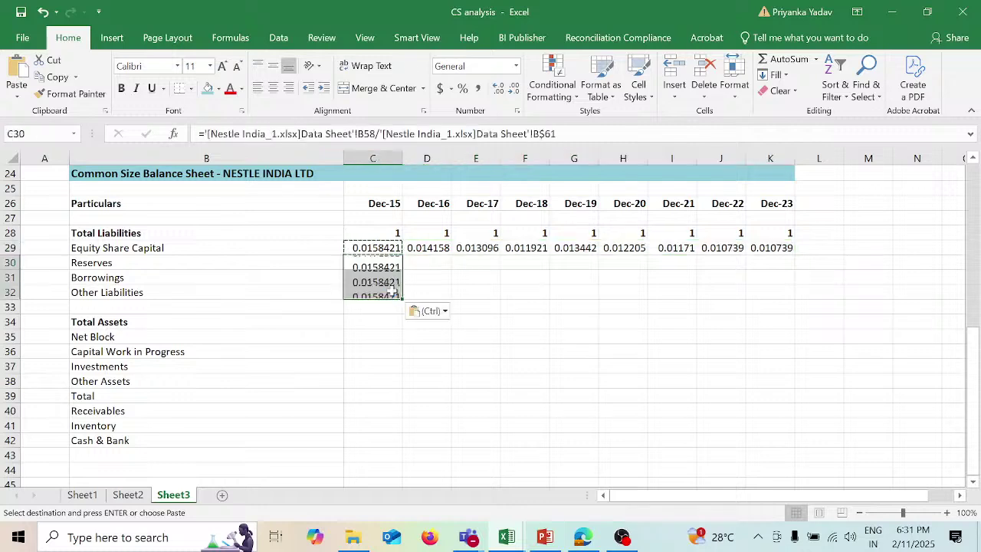
pyautogui.click(393, 262)
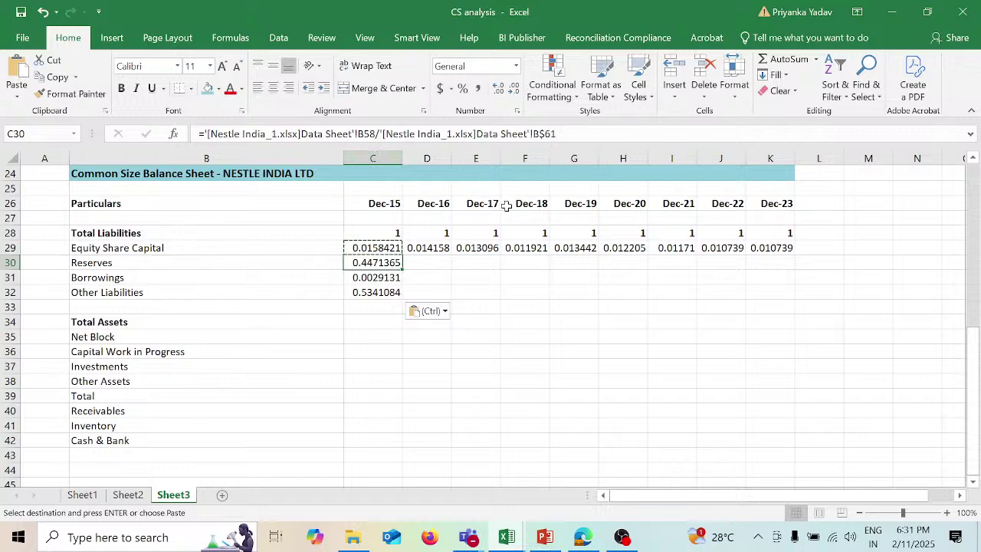
pyautogui.hotkey('alt', 'Tab')
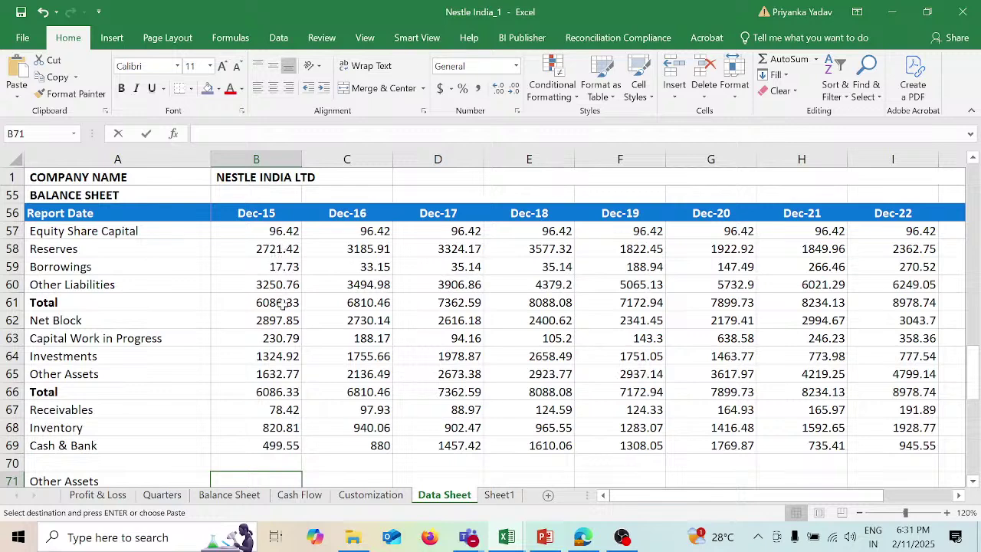
pyautogui.hotkey('alt', 'Tab')
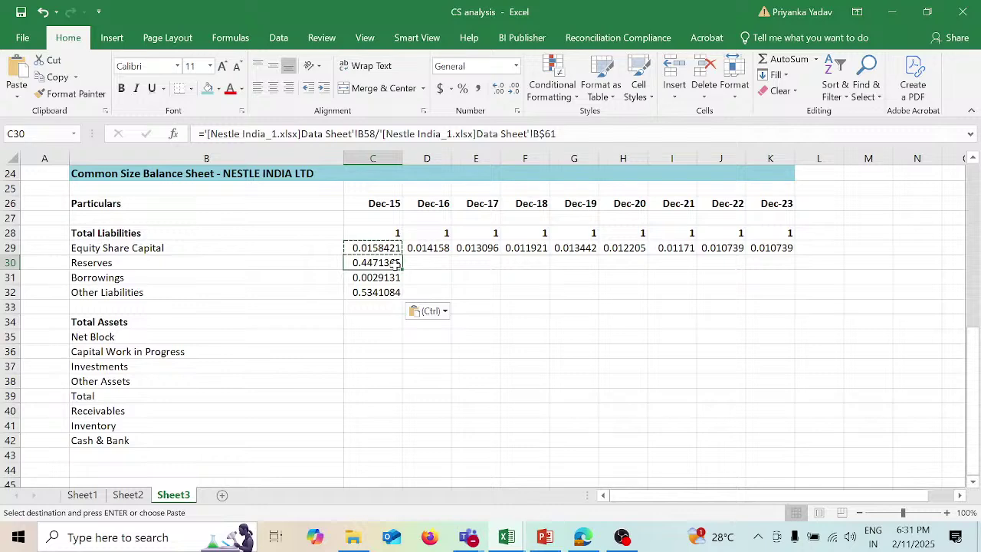
# Step: Paste the same common size formula into D30:K32 to complete the liability rows for Dec-16 to Dec-23
pyautogui.moveTo(421, 265); pyautogui.dragTo(774, 287)
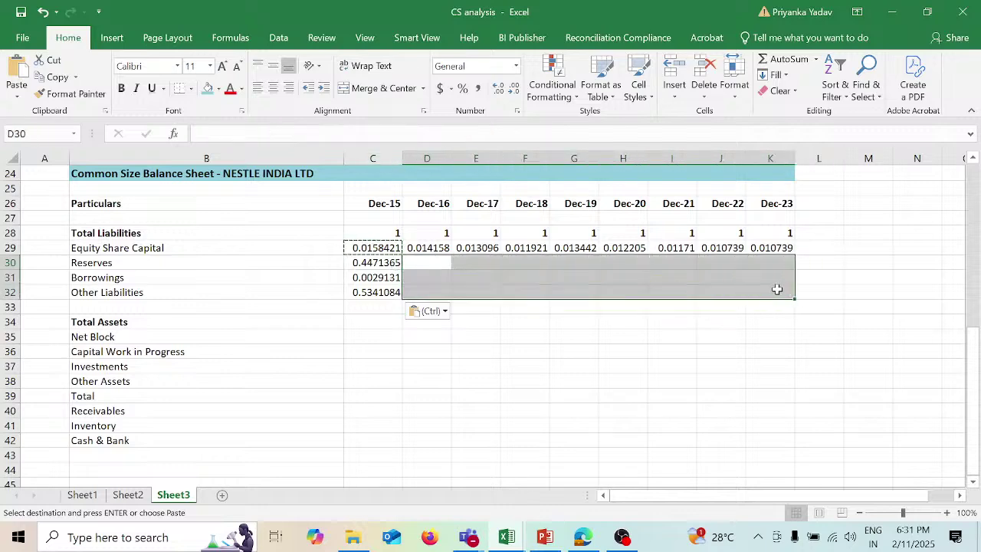
pyautogui.hotkey('ctrl', 'v')
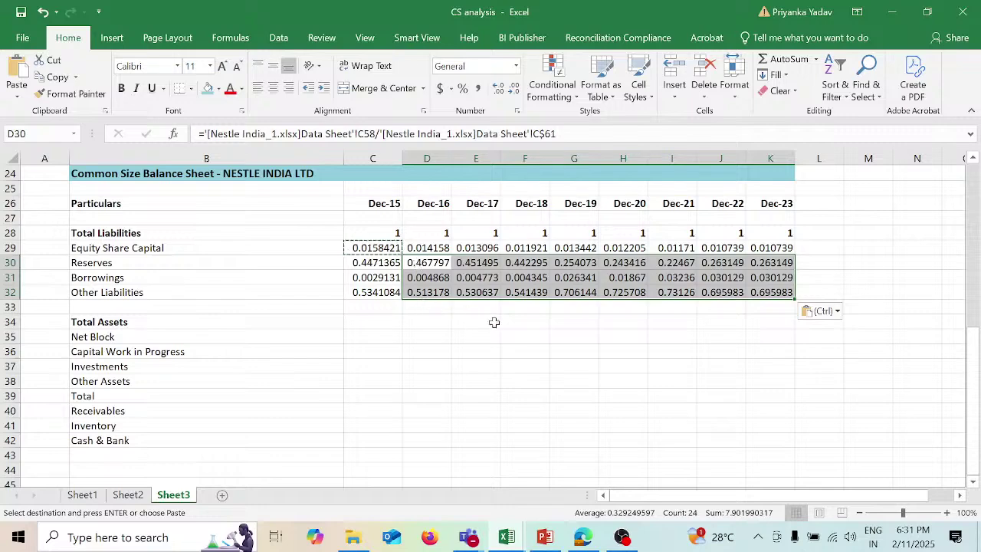
pyautogui.scroll(2, 496, 323)
pyautogui.scroll(2, 497, 323)
pyautogui.scroll(-6, 497, 323)
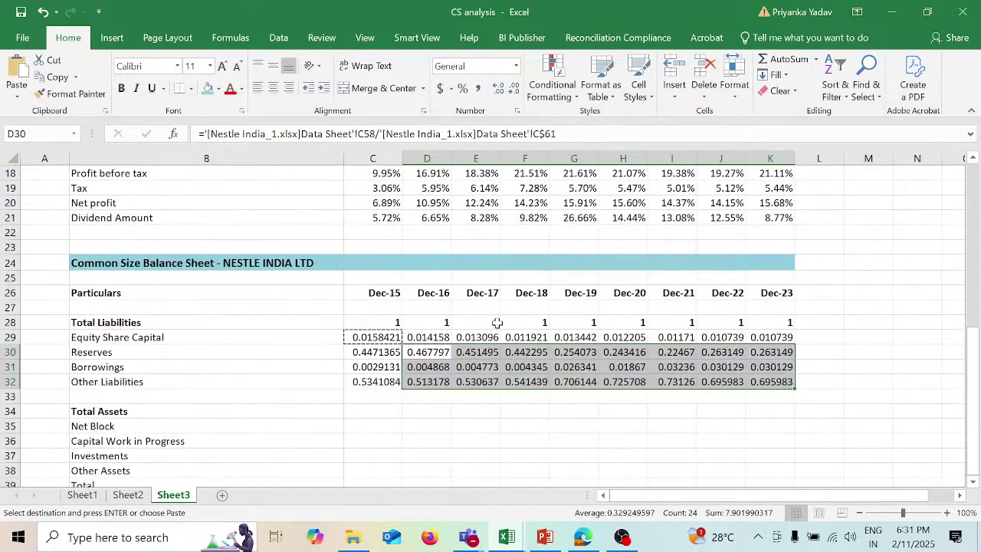
pyautogui.scroll(1, 496, 323)
pyautogui.hotkey('ctrl', 'v')
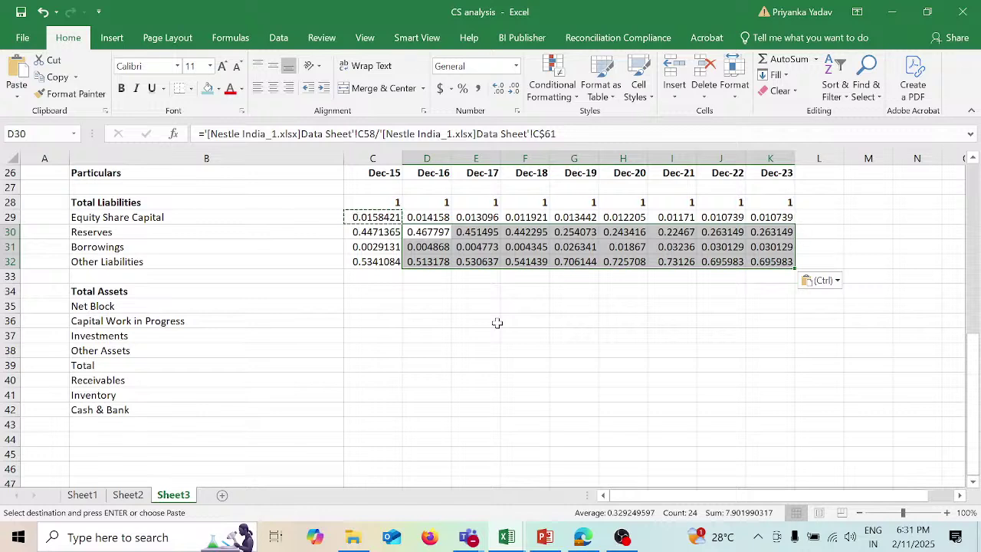
# Step: Clear the pending copy in CS analysis, switch to Nestle India_1's Data Sheet, and compare the liability and asset items with the totals in rows 61 and 66
pyautogui.click(386, 308)
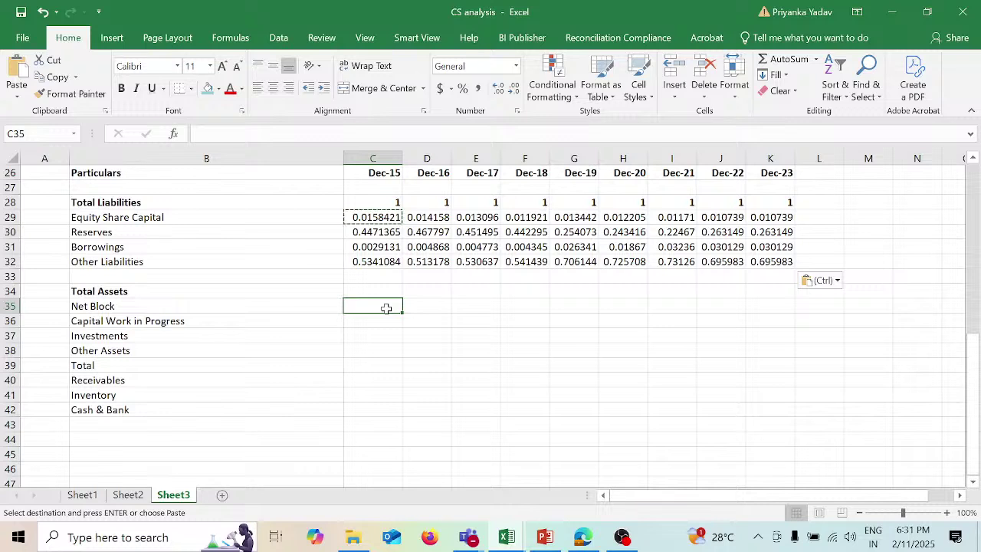
pyautogui.click(380, 287)
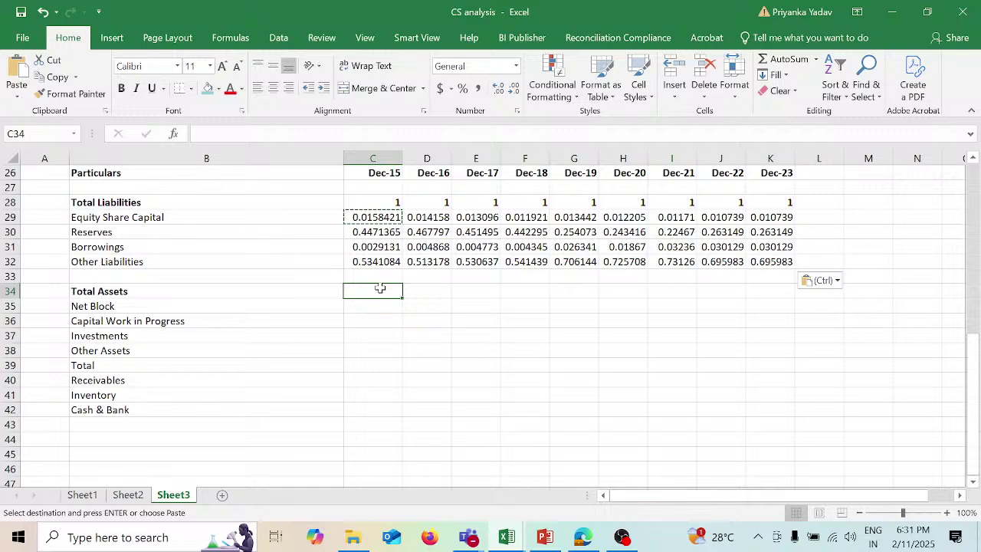
pyautogui.press('Escape')
pyautogui.hotkey('alt', 'Tab')
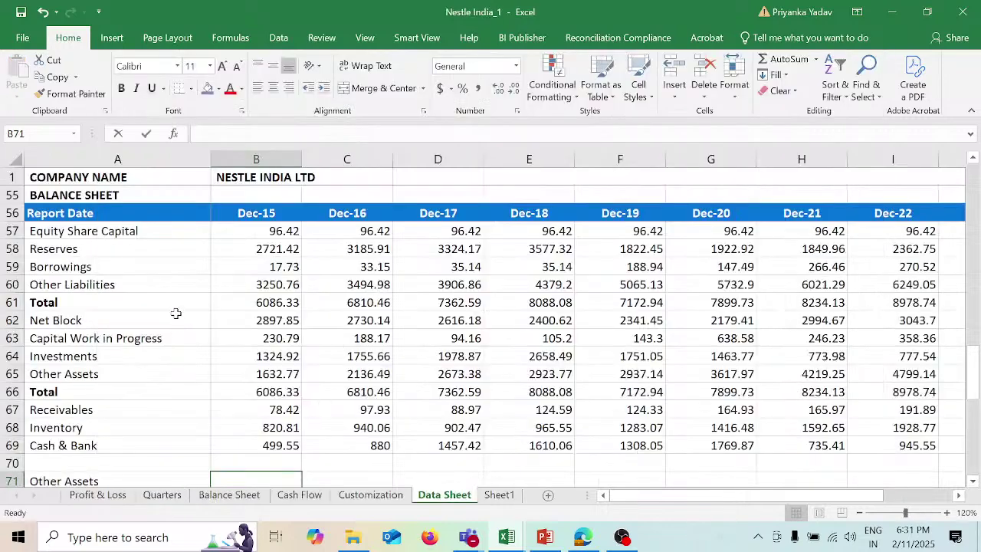
pyautogui.moveTo(103, 231); pyautogui.dragTo(108, 284)
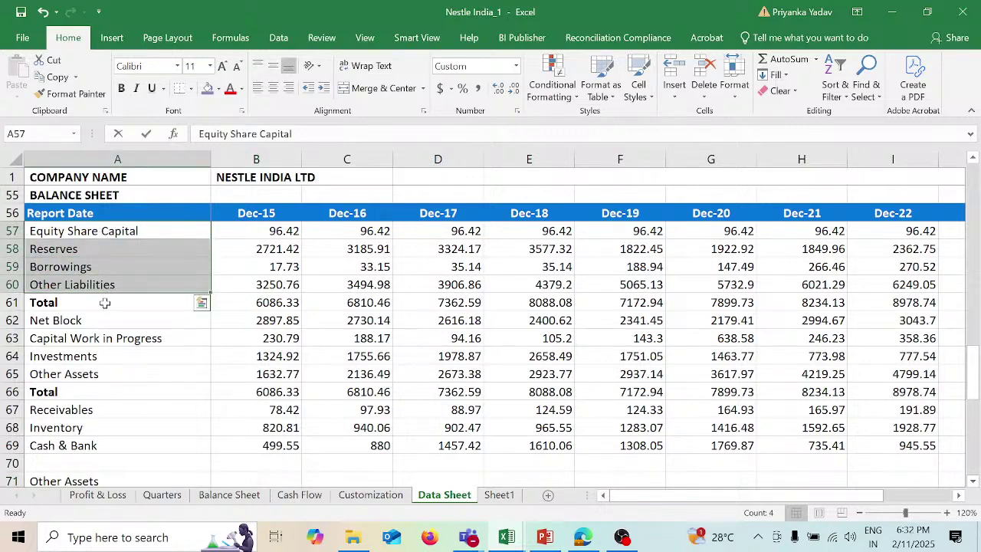
pyautogui.click(105, 303)
pyautogui.click(11, 302)
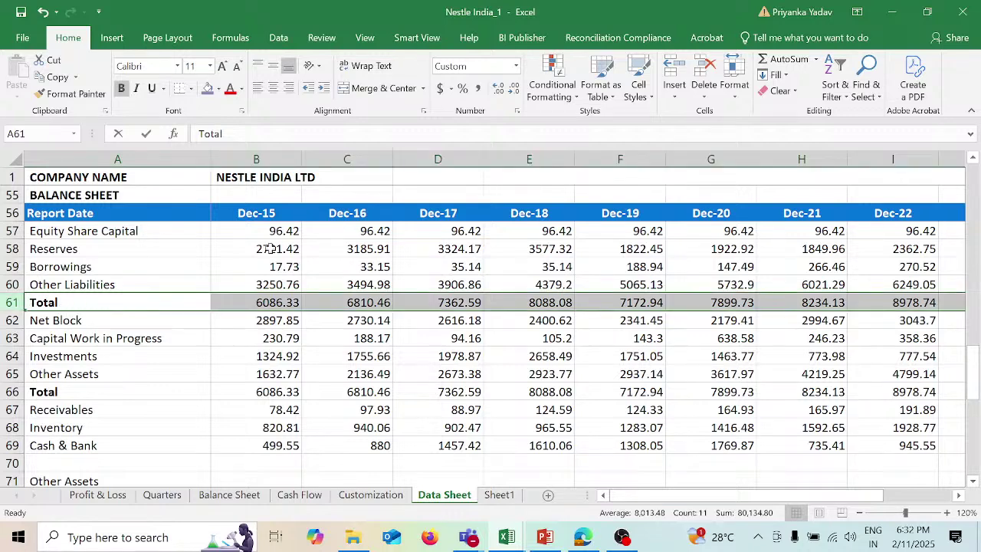
pyautogui.moveTo(283, 230); pyautogui.dragTo(288, 293)
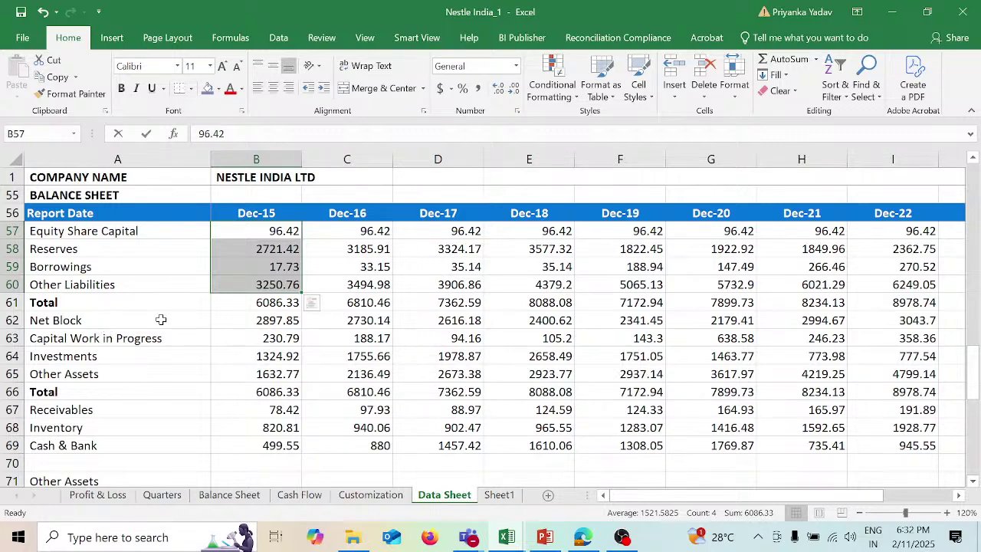
pyautogui.moveTo(124, 319); pyautogui.dragTo(127, 373)
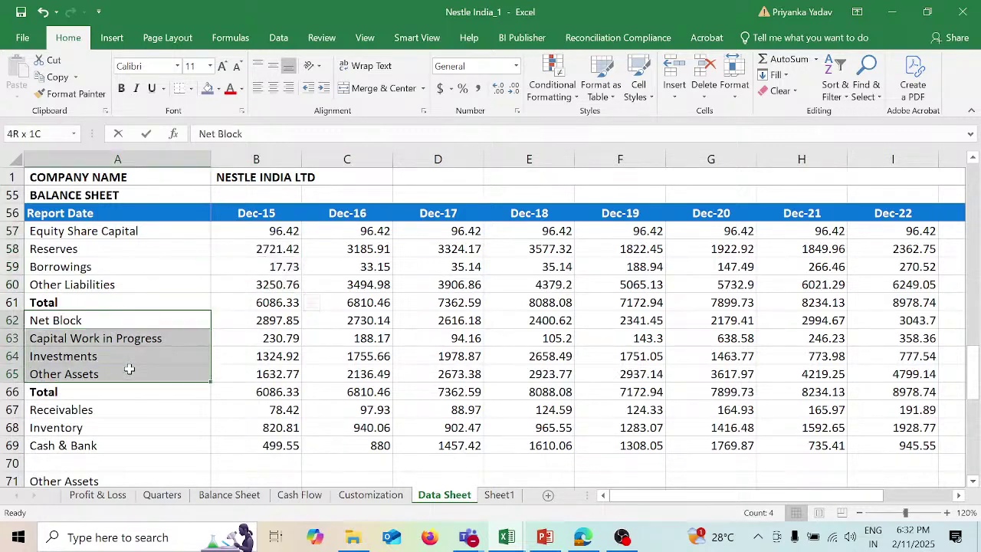
pyautogui.click(262, 392)
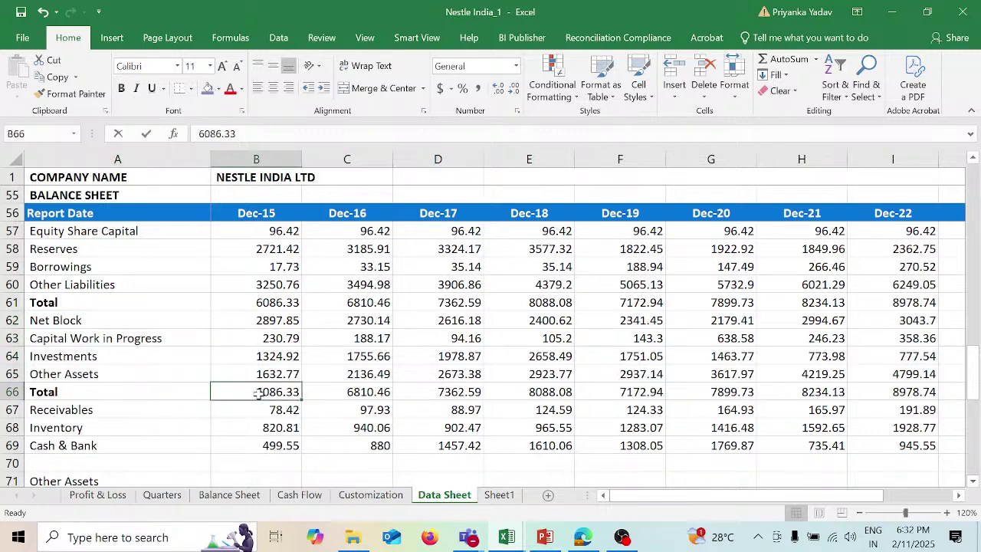
pyautogui.click(265, 303)
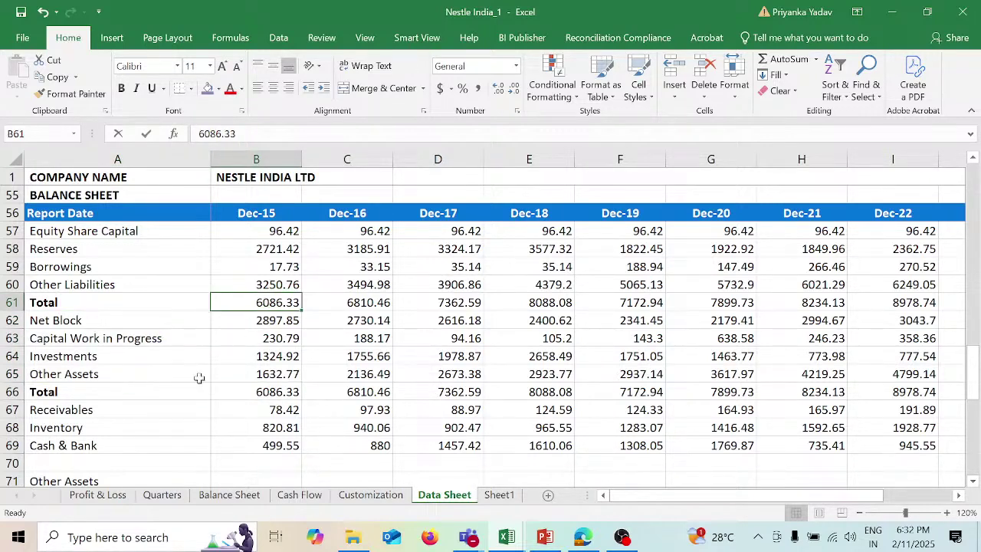
# Step: Examine Receivables, Inventory and Cash & Bank in rows 67 to 69 against the balance sheet totals and Other Assets in row 65
pyautogui.moveTo(122, 410); pyautogui.dragTo(121, 441)
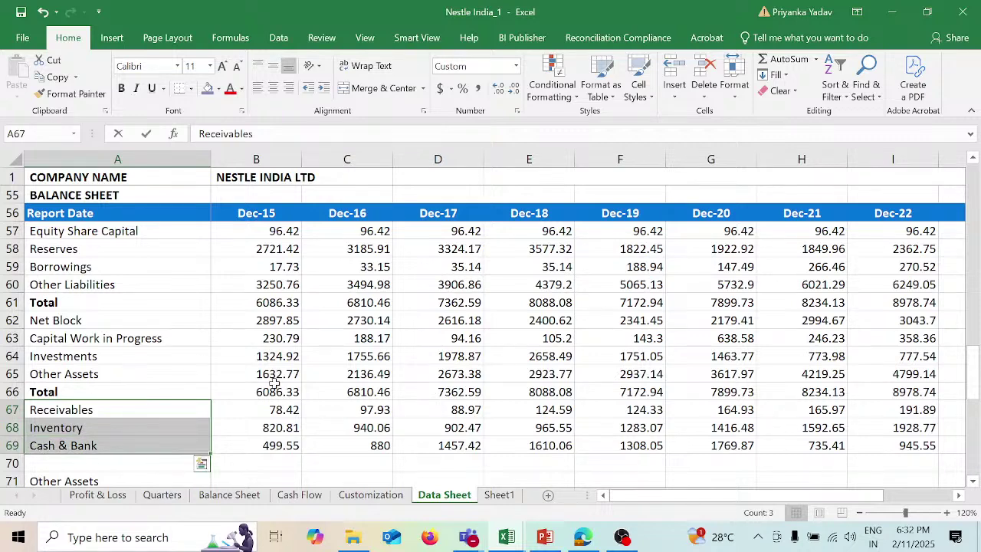
pyautogui.click(16, 391)
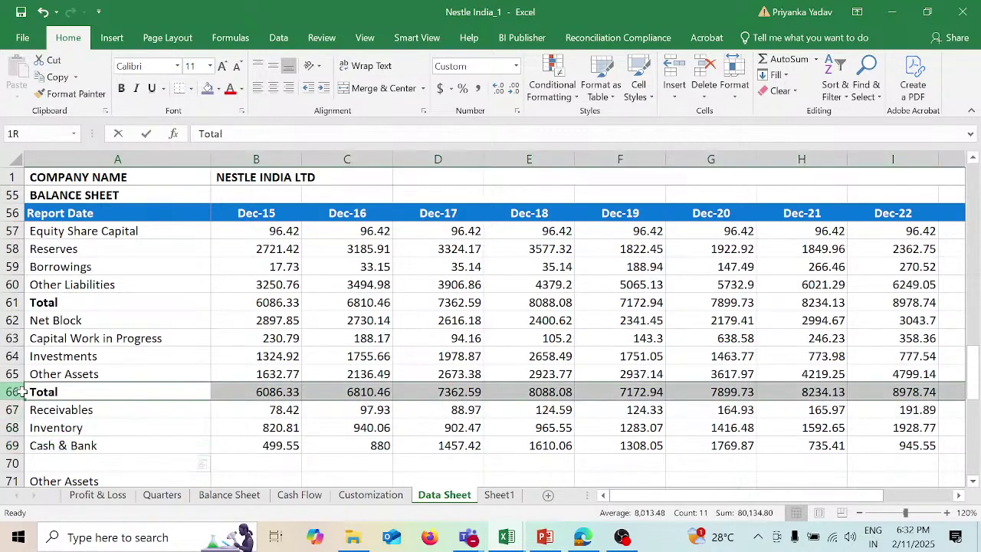
pyautogui.click(10, 302)
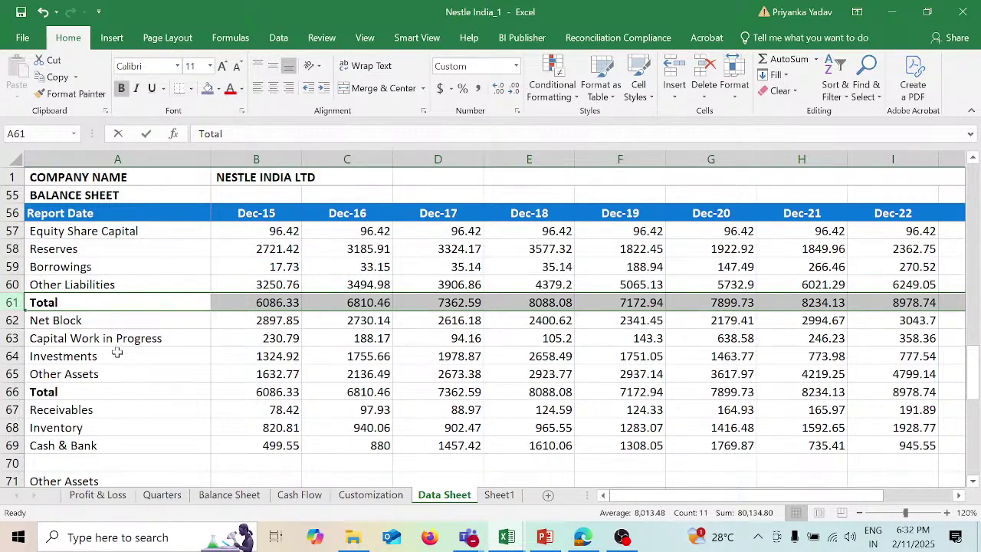
pyautogui.moveTo(110, 409); pyautogui.dragTo(113, 443)
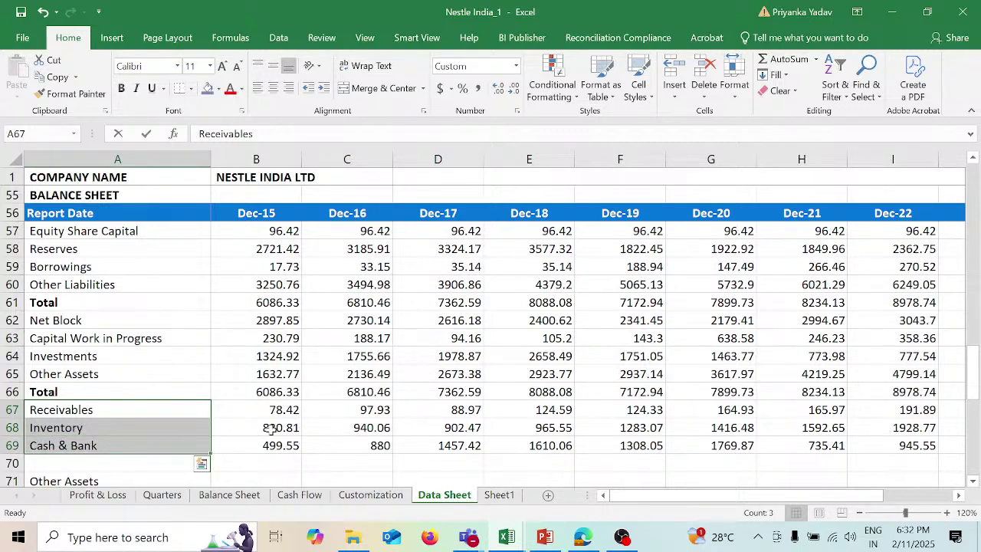
pyautogui.scroll(-1, 269, 431)
pyautogui.scroll(-1, 269, 431)
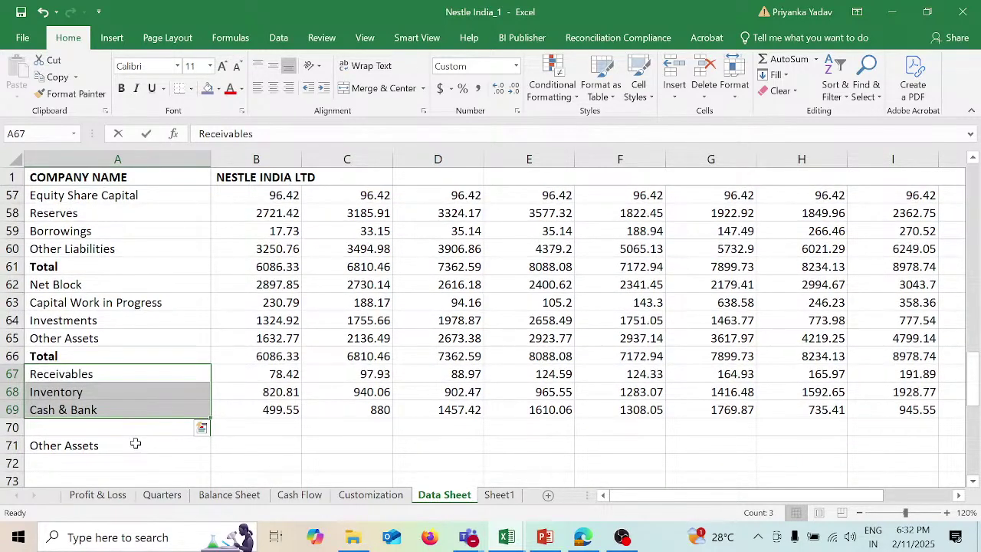
pyautogui.click(260, 341)
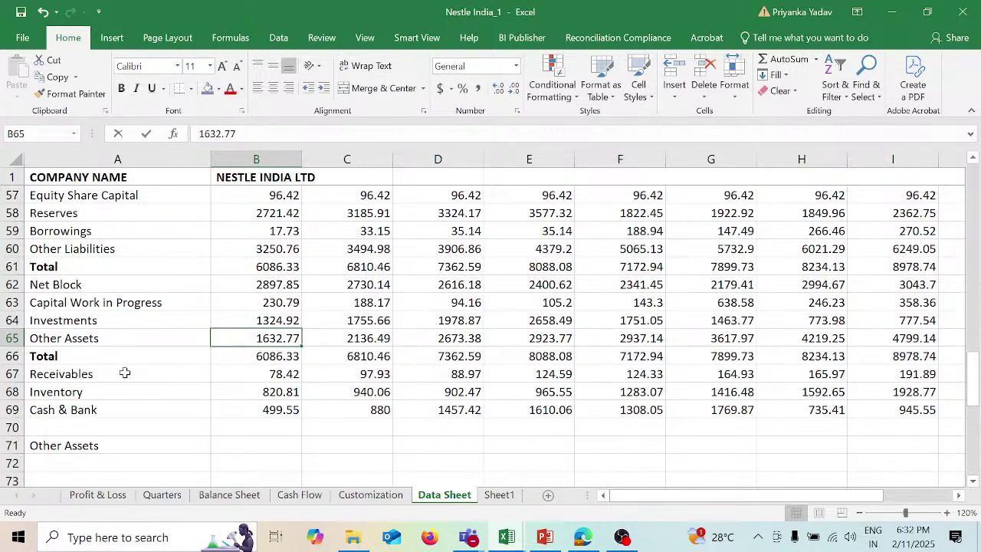
pyautogui.moveTo(108, 373); pyautogui.dragTo(109, 408)
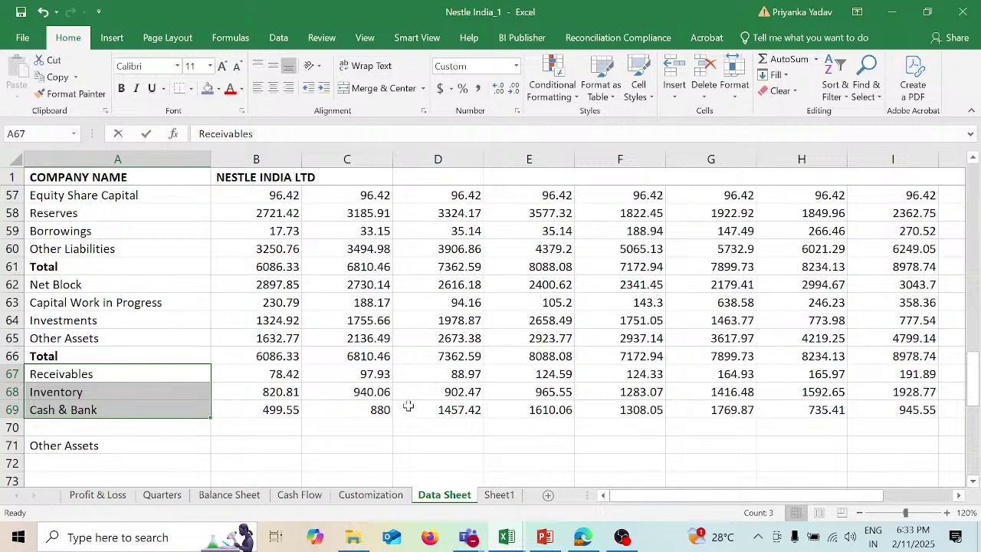
# Step: Enter =B65-SUM(B67:B69) in B71 to compute the remaining Other Assets for Dec-15
pyautogui.click(288, 443)
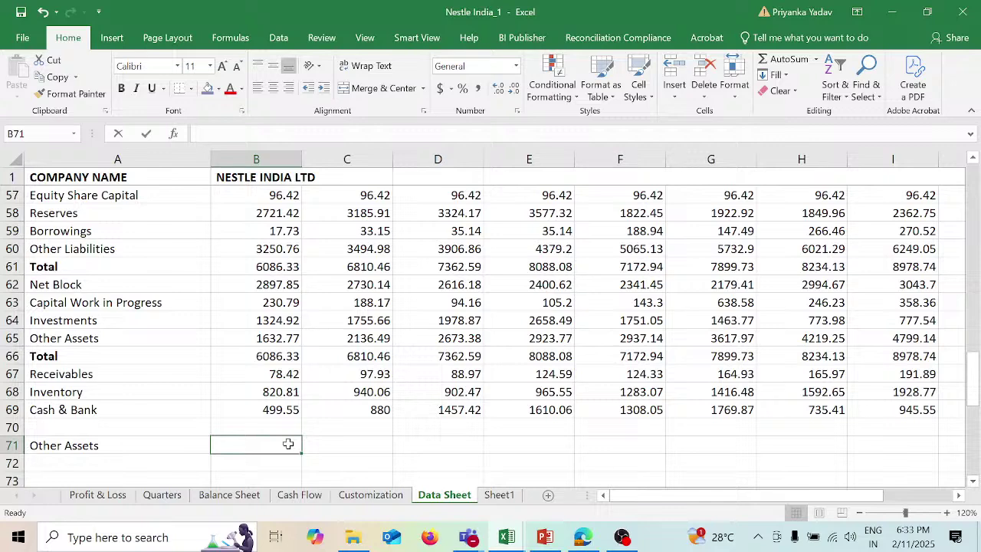
pyautogui.write('=')
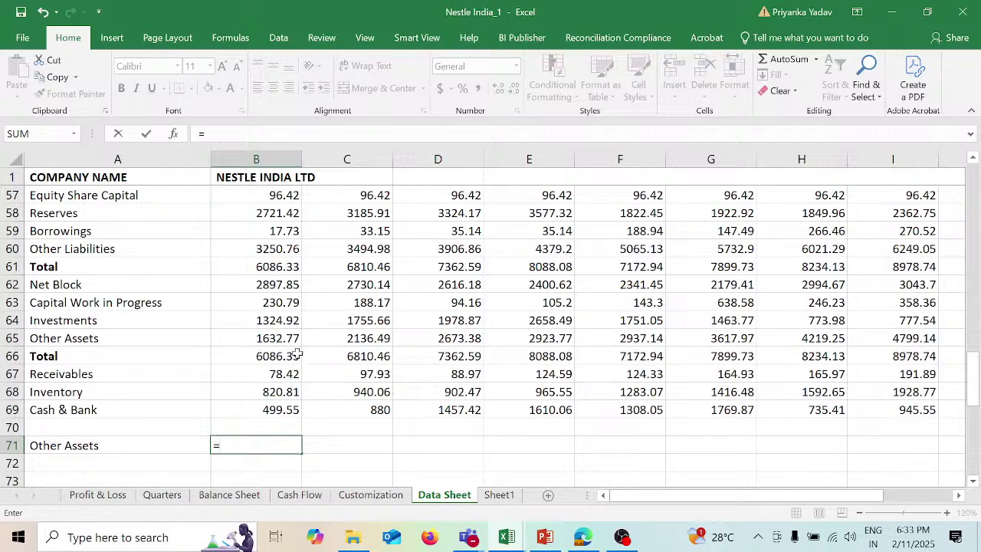
pyautogui.click(285, 338)
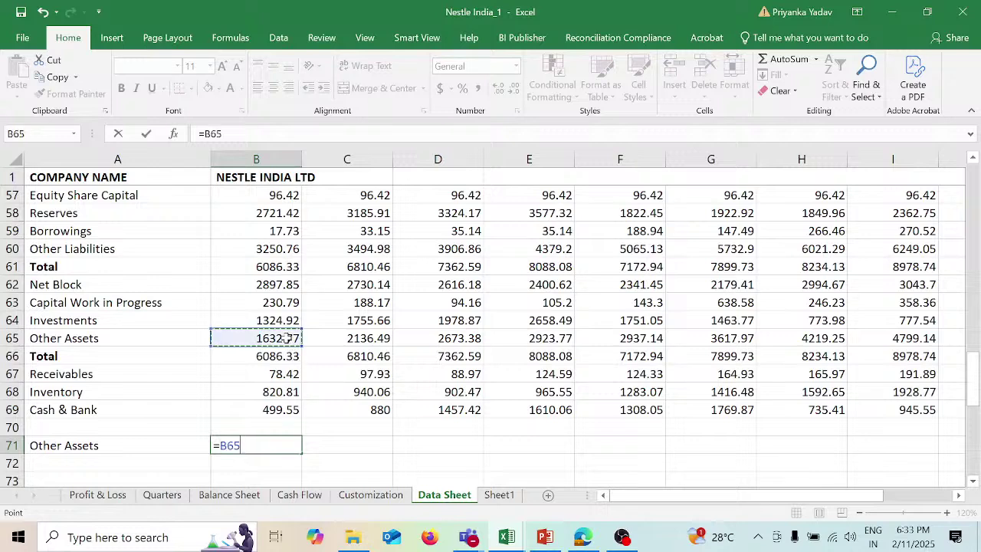
pyautogui.write('-sum')
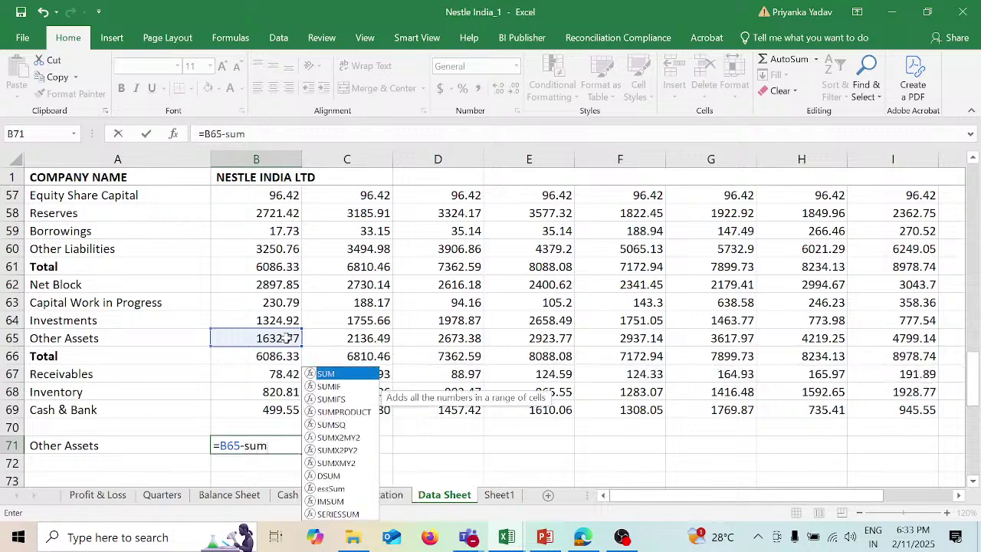
pyautogui.press('Tab')
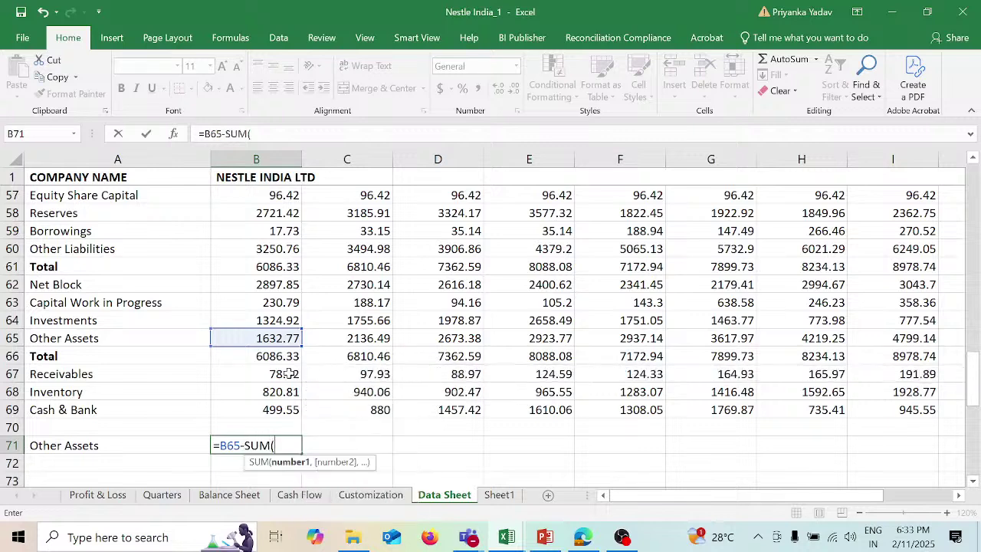
pyautogui.click(288, 373)
pyautogui.moveTo(288, 373); pyautogui.dragTo(288, 408)
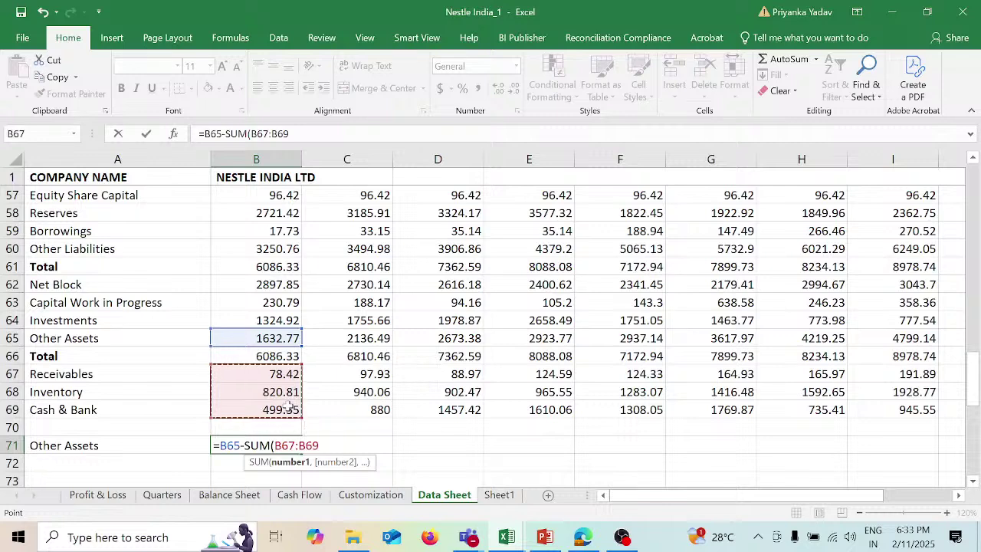
pyautogui.write(')')
pyautogui.press('Return')
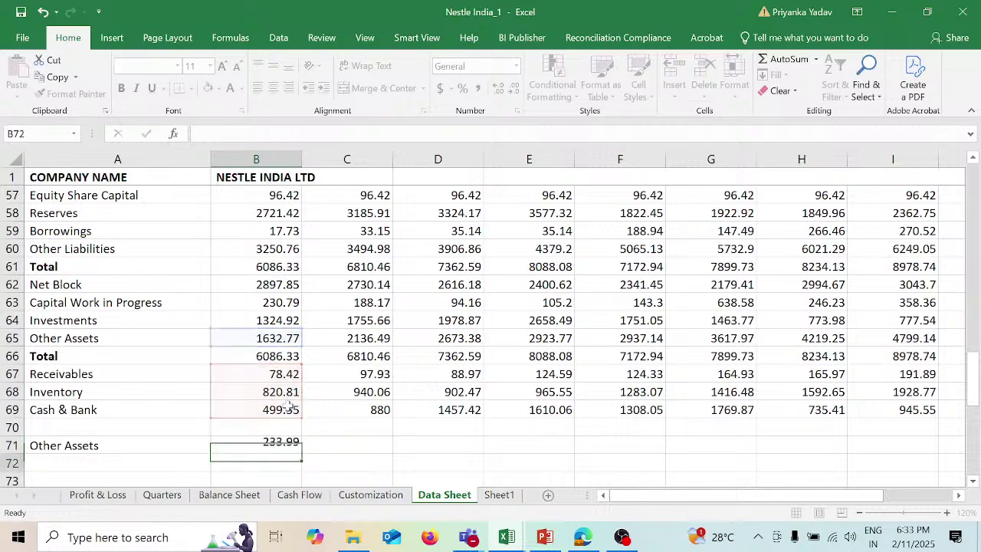
# Step: Fill the Other Assets formula from B71 across to K71
pyautogui.click(284, 446)
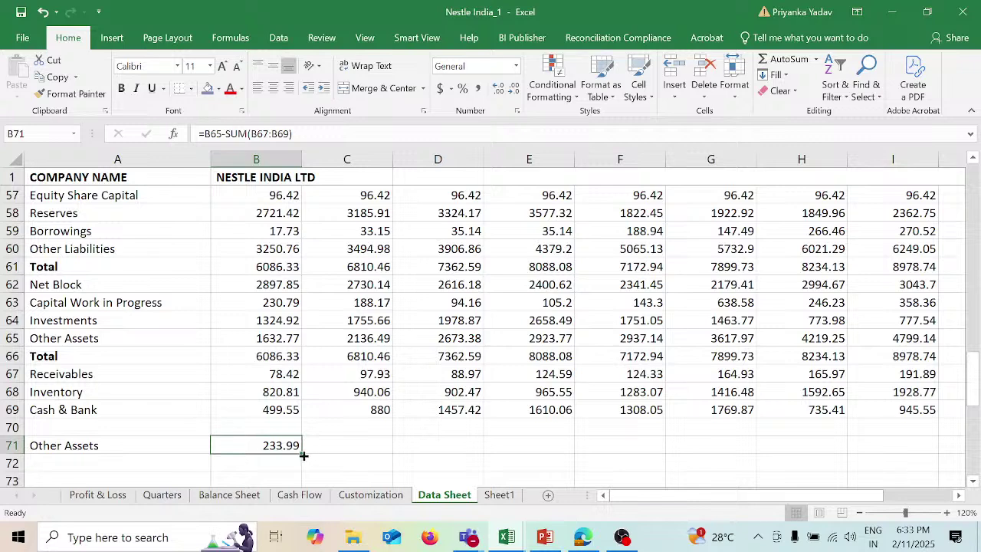
pyautogui.moveTo(303, 455); pyautogui.dragTo(843, 445)
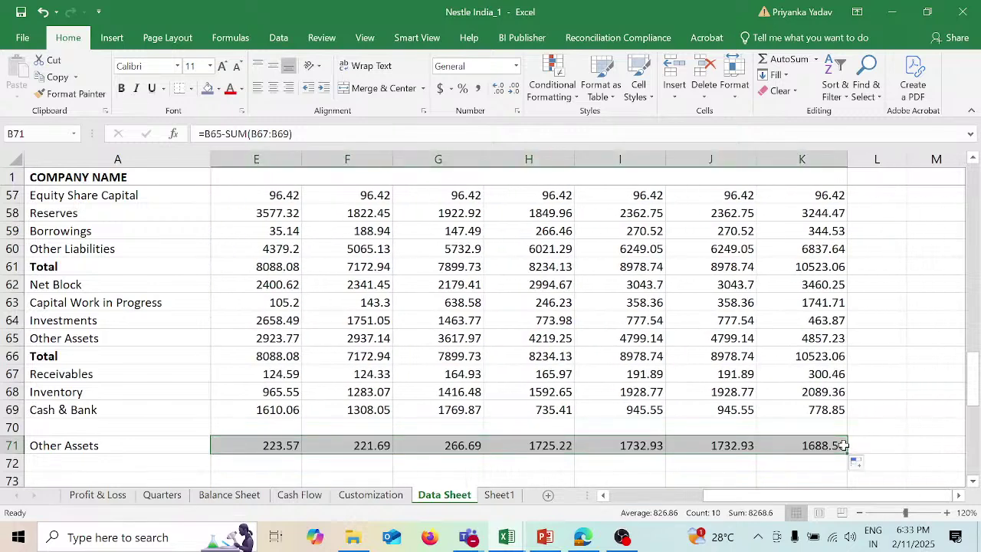
pyautogui.moveTo(804, 496); pyautogui.dragTo(640, 498)
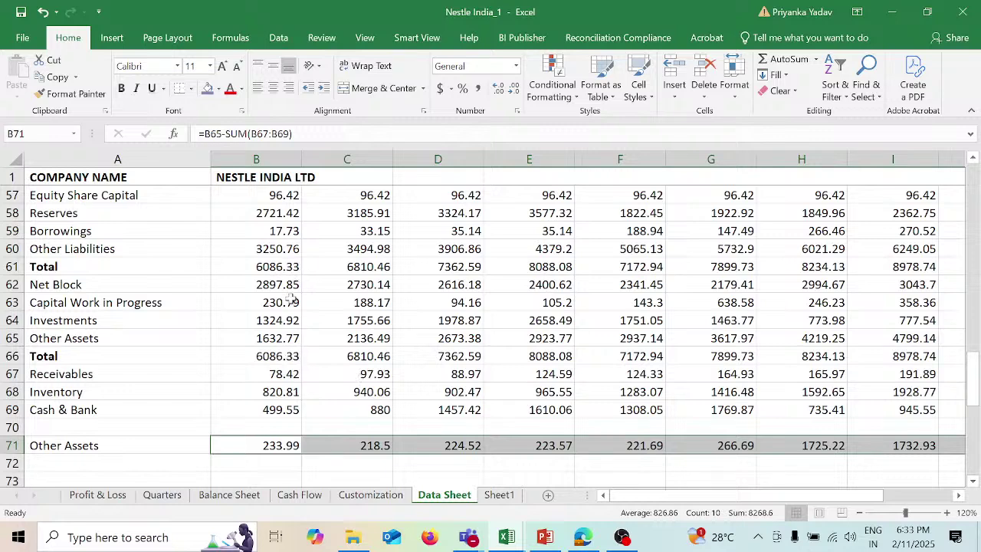
# Step: Check the sum of B62:B64, B67:B69 and the recomputed Other Assets in B71 against the Dec-15 total
pyautogui.click(282, 445)
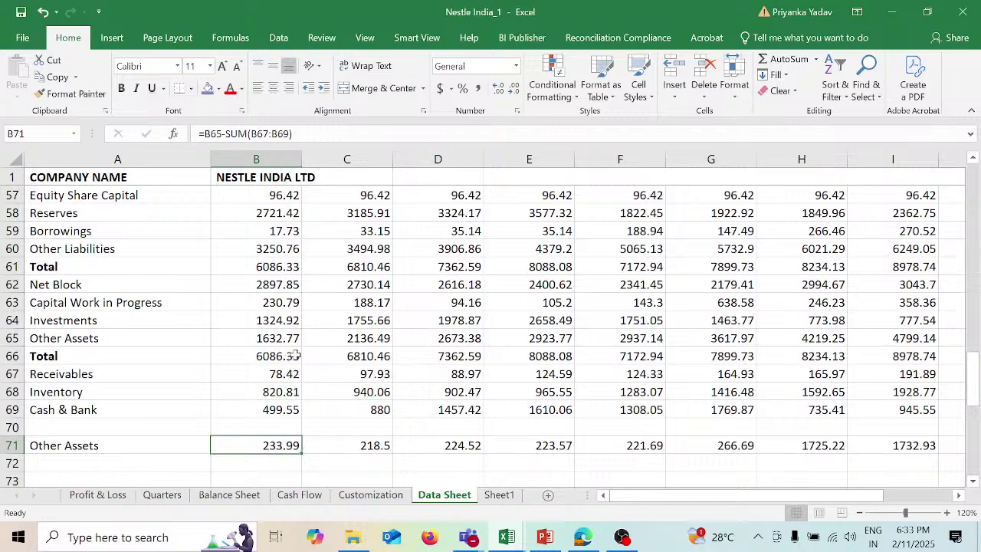
pyautogui.moveTo(285, 285); pyautogui.dragTo(288, 312)
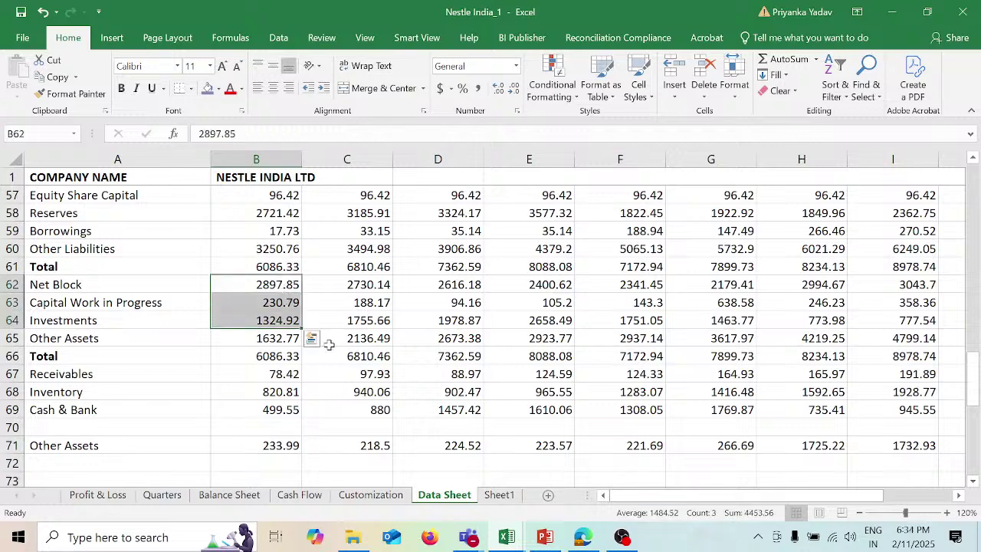
pyautogui.keyDown('shift'); pyautogui.click(288, 374); pyautogui.keyUp('shift')
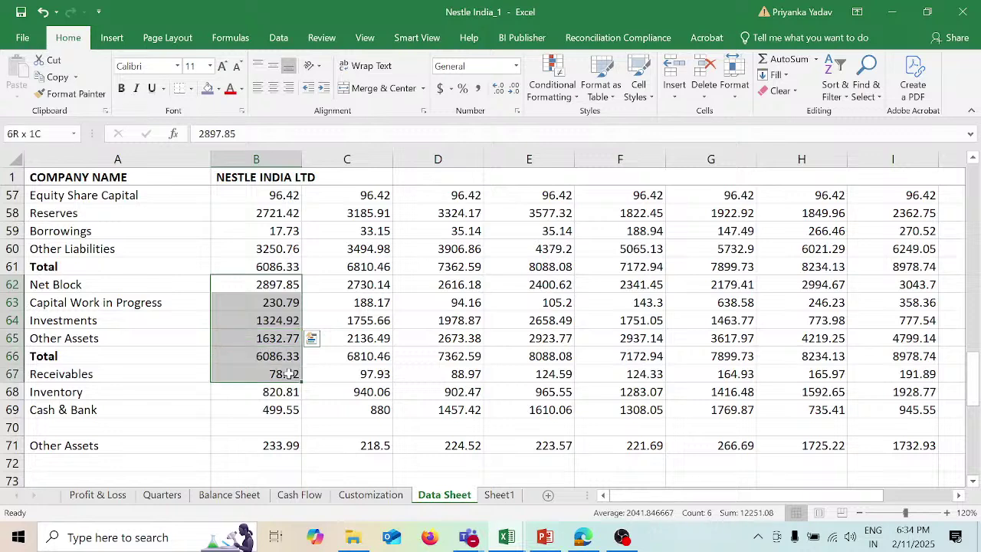
pyautogui.click(344, 270)
pyautogui.moveTo(285, 285); pyautogui.dragTo(285, 322)
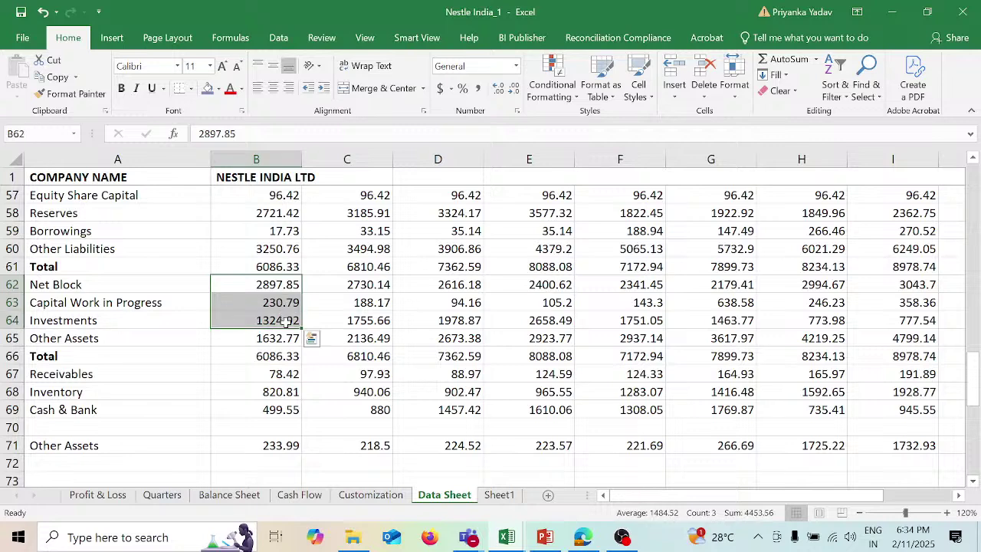
pyautogui.keyDown('ctrl'); pyautogui.click(291, 373); pyautogui.keyUp('ctrl')
pyautogui.keyDown('ctrl'); pyautogui.click(291, 392); pyautogui.keyUp('ctrl')
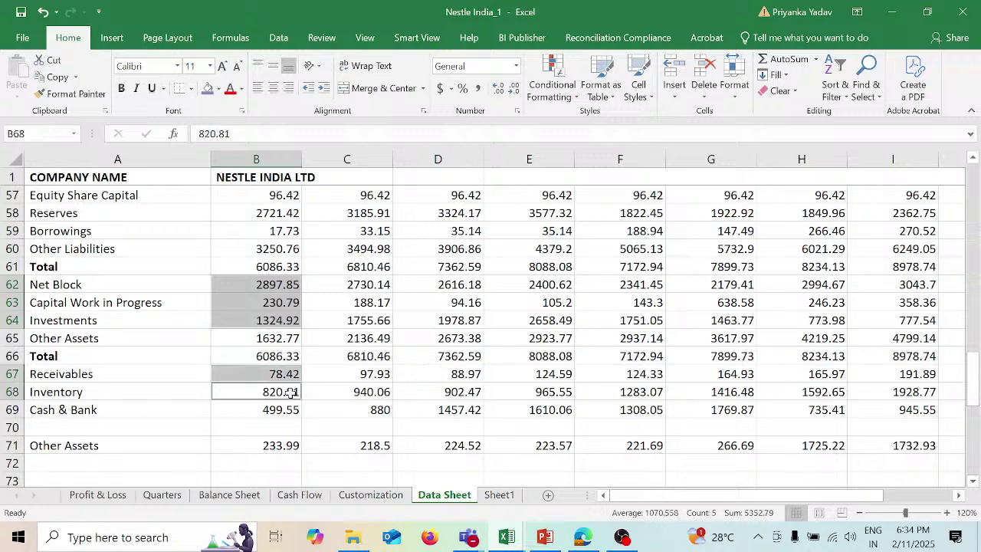
pyautogui.keyDown('ctrl'); pyautogui.click(292, 409); pyautogui.keyUp('ctrl')
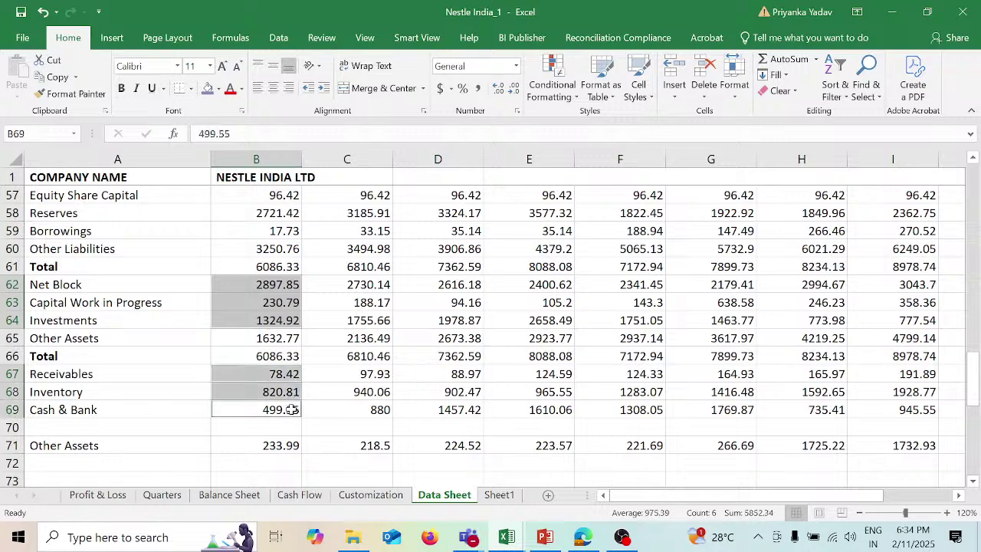
pyautogui.keyDown('ctrl'); pyautogui.click(292, 445); pyautogui.keyUp('ctrl')
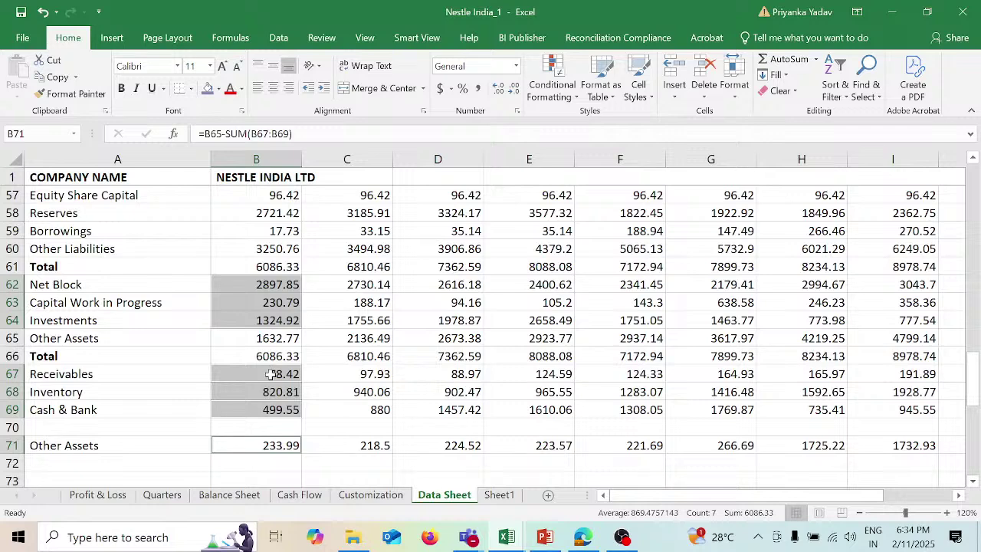
# Step: In CS analysis, build the Dec-15 Total Assets formula in C34, dividing cell B66 of Nestle India_1's Data Sheet by itself
pyautogui.hotkey('alt', 'Tab')
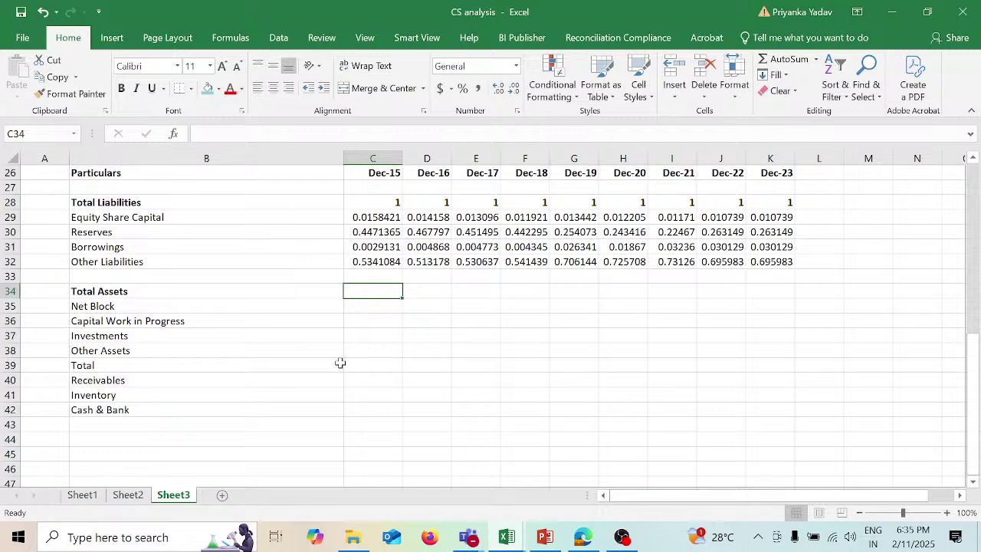
pyautogui.write('=')
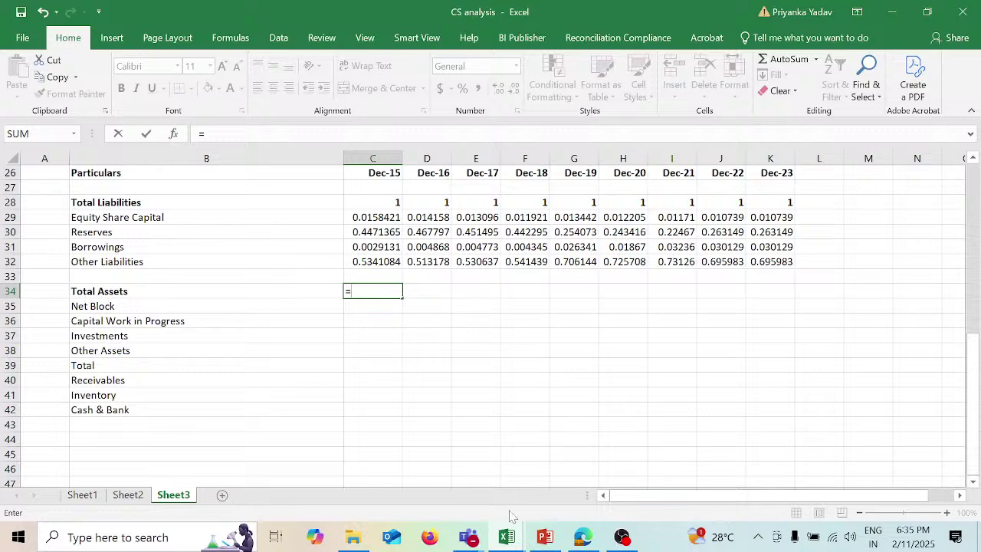
pyautogui.moveTo(508, 538)
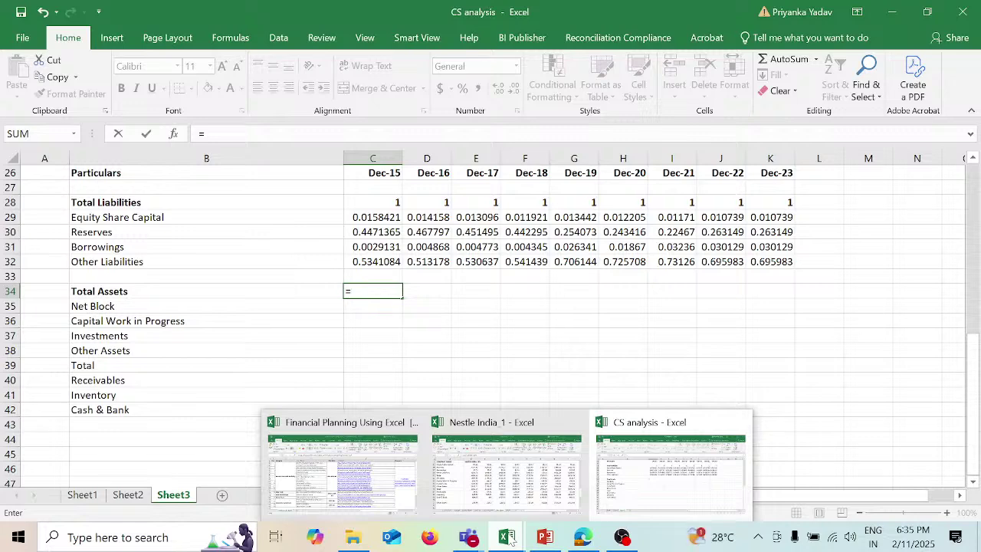
pyautogui.click(507, 483)
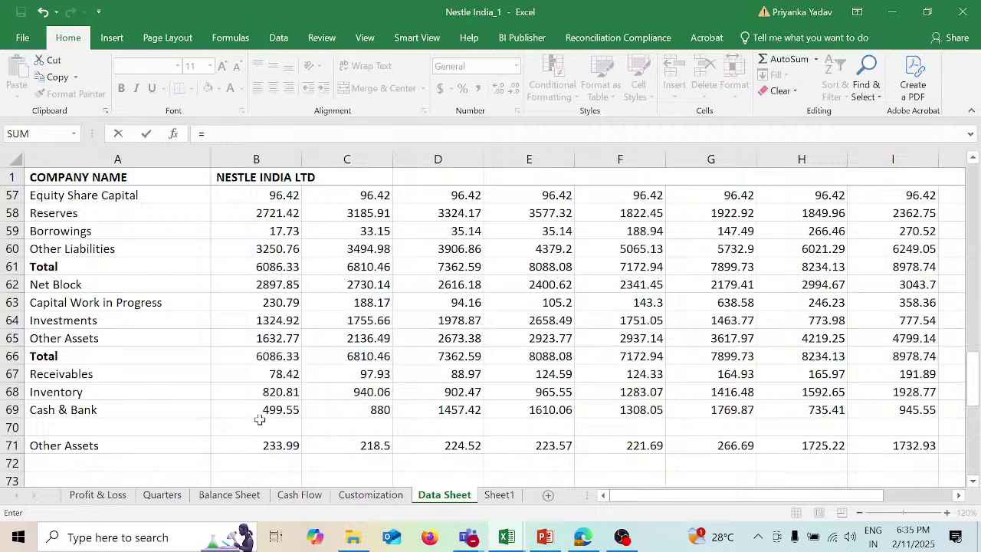
pyautogui.click(265, 354)
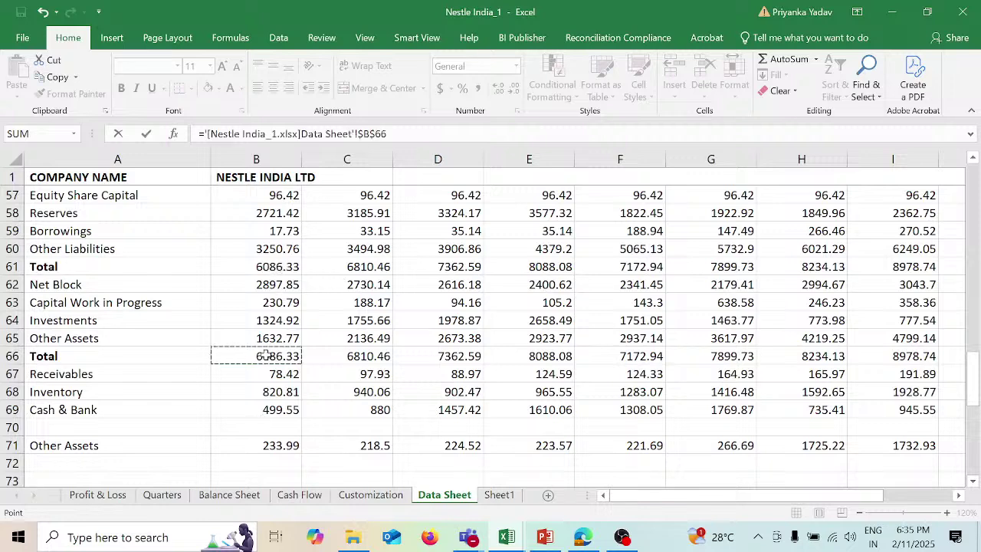
pyautogui.write('/')
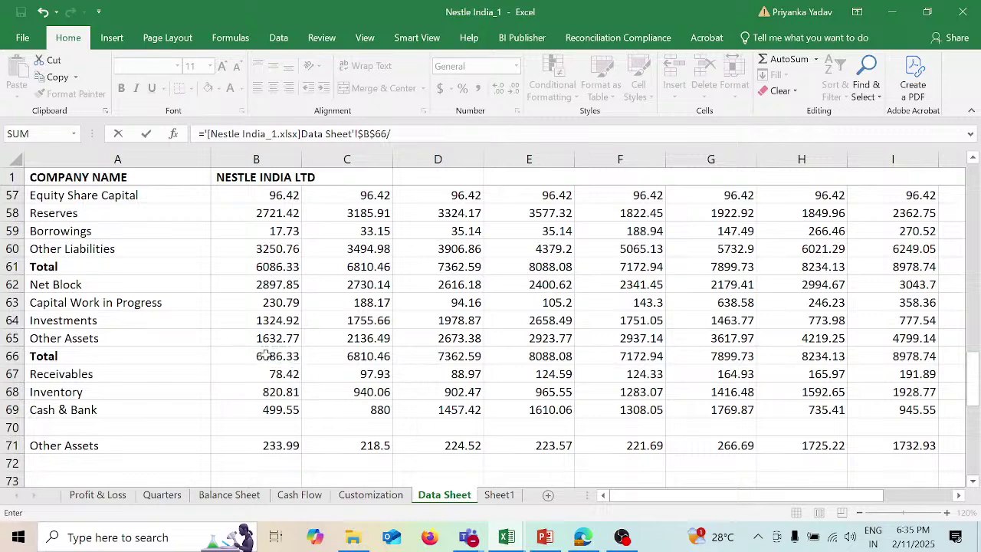
pyautogui.click(282, 354)
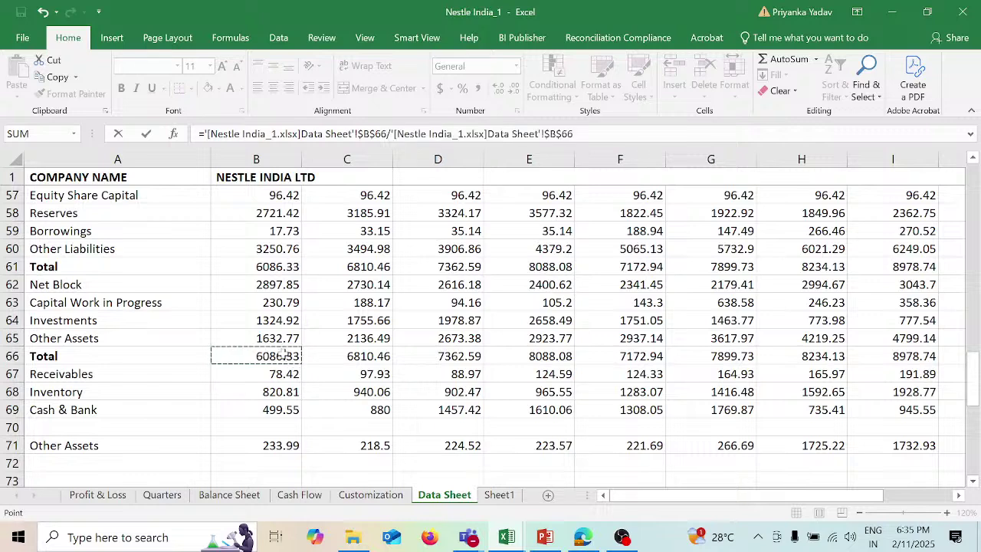
# Step: Make the C34 formula's numerator fully relative as B66, lock only the denominator's row as B$66, and enter the formula
pyautogui.click(363, 134)
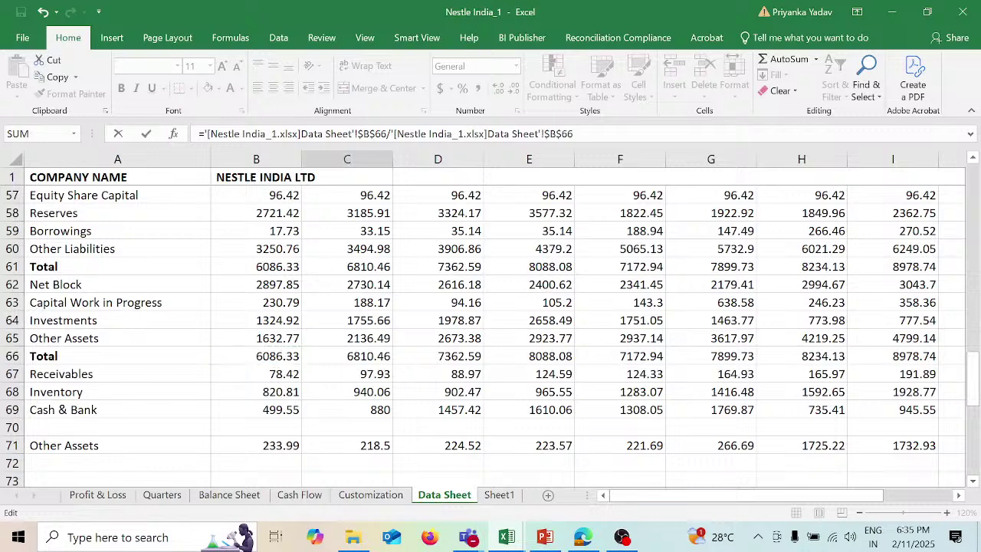
pyautogui.press('Delete')
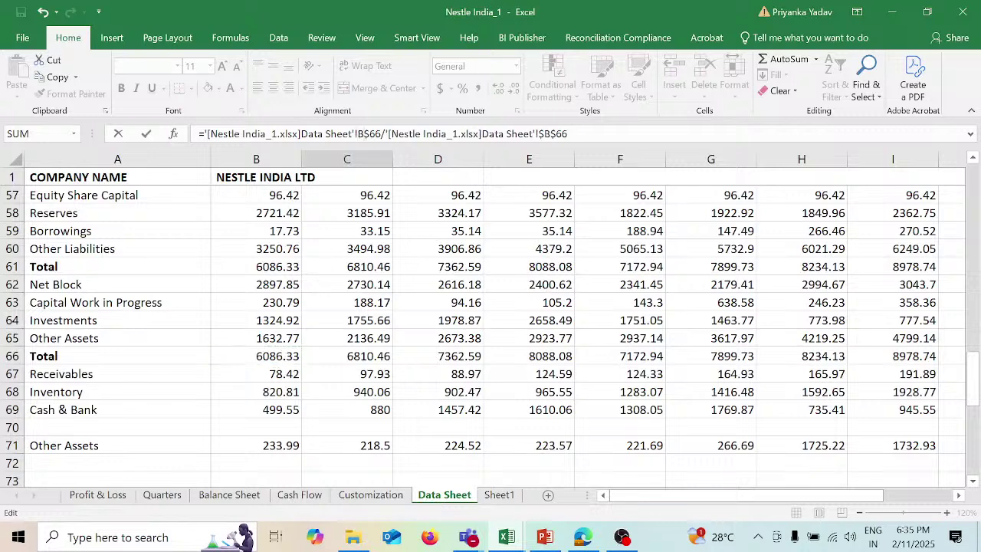
pyautogui.press('Right')
pyautogui.press('Delete')
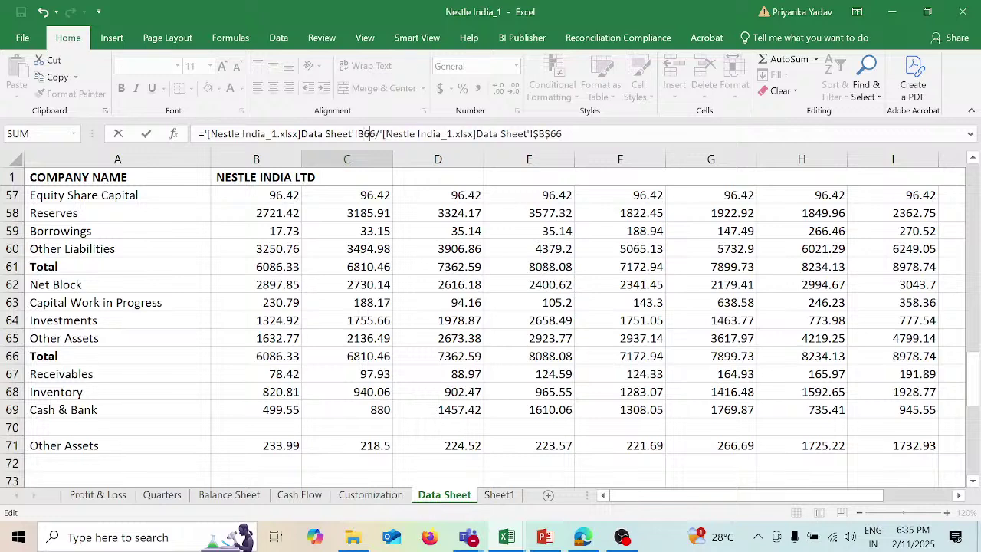
pyautogui.press('Right')
pyautogui.press('Right')
pyautogui.press('Right')
pyautogui.press('Right')
pyautogui.press('Right')
pyautogui.press('Right')
pyautogui.press('Right')
pyautogui.press('Right')
pyautogui.press('Right')
pyautogui.press('Right')
pyautogui.press('Right')
pyautogui.press('Right')
pyautogui.press('Right')
pyautogui.press('Delete')
pyautogui.press('Return')
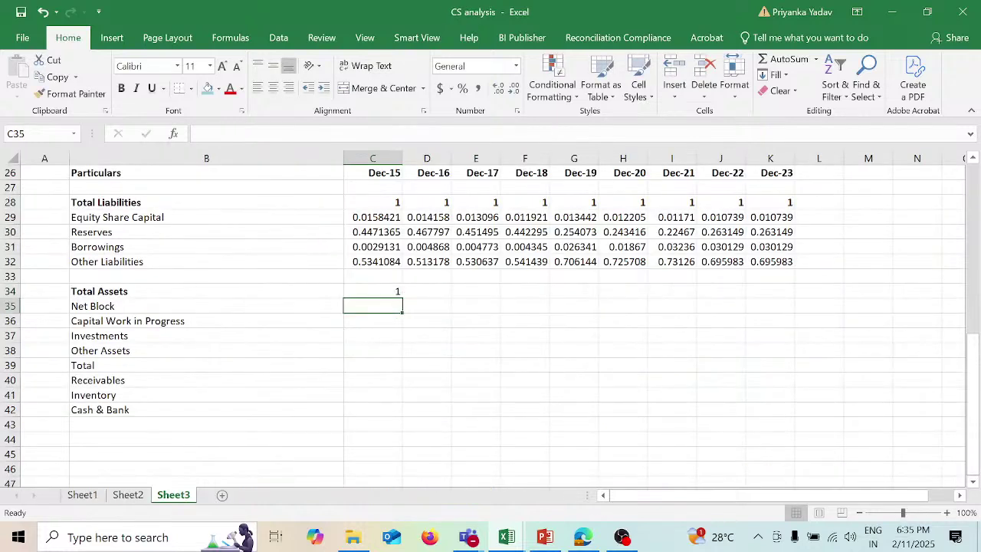
# Step: Copy the Total Assets formula from C34 across D34:K34
pyautogui.press('Up')
pyautogui.hotkey('ctrl', 'c')
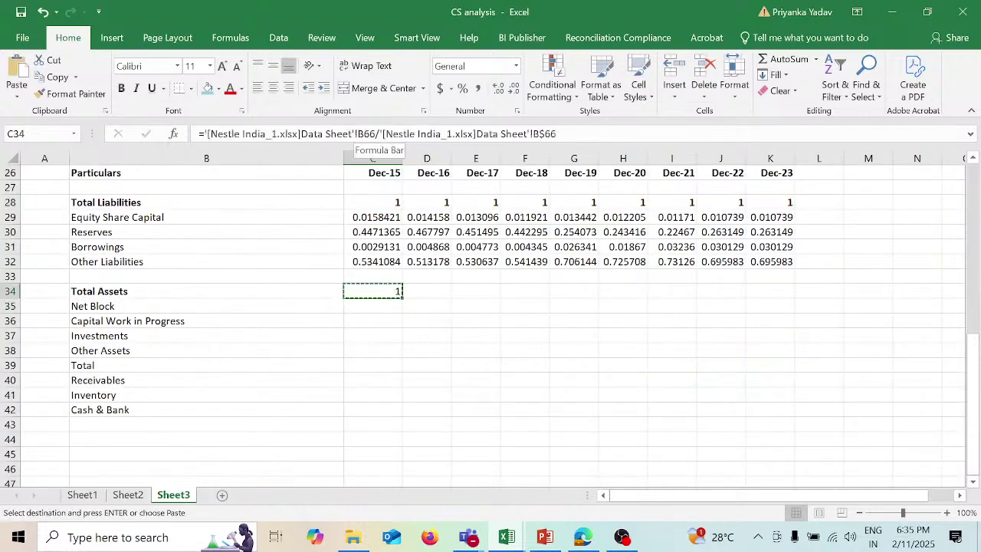
pyautogui.press('Right')
pyautogui.hotkey('shift', 'Right')
pyautogui.hotkey('shift', 'Right')
pyautogui.hotkey('shift', 'Right')
pyautogui.hotkey('shift', 'Right')
pyautogui.hotkey('shift', 'Right')
pyautogui.hotkey('shift', 'Right')
pyautogui.hotkey('shift', 'Right')
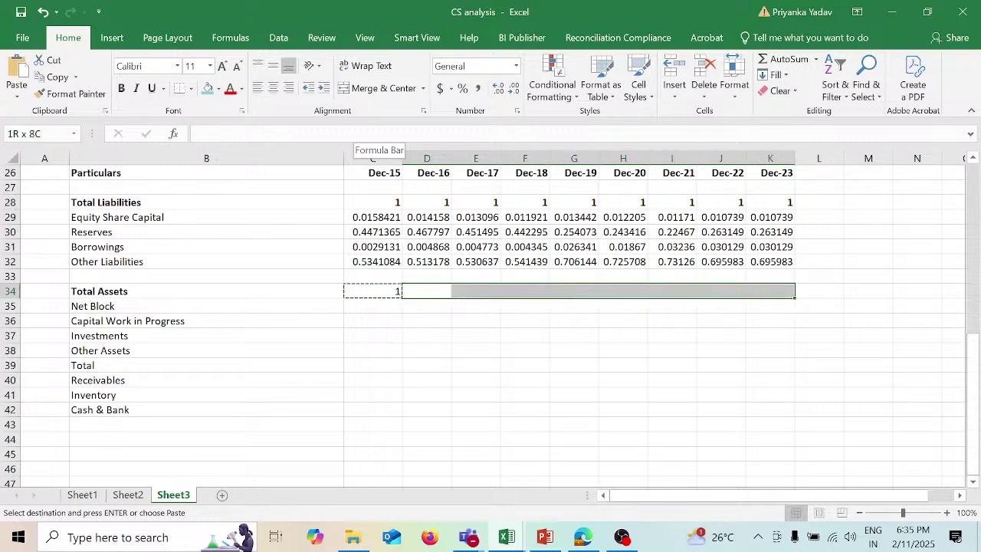
pyautogui.hotkey('ctrl', 'v')
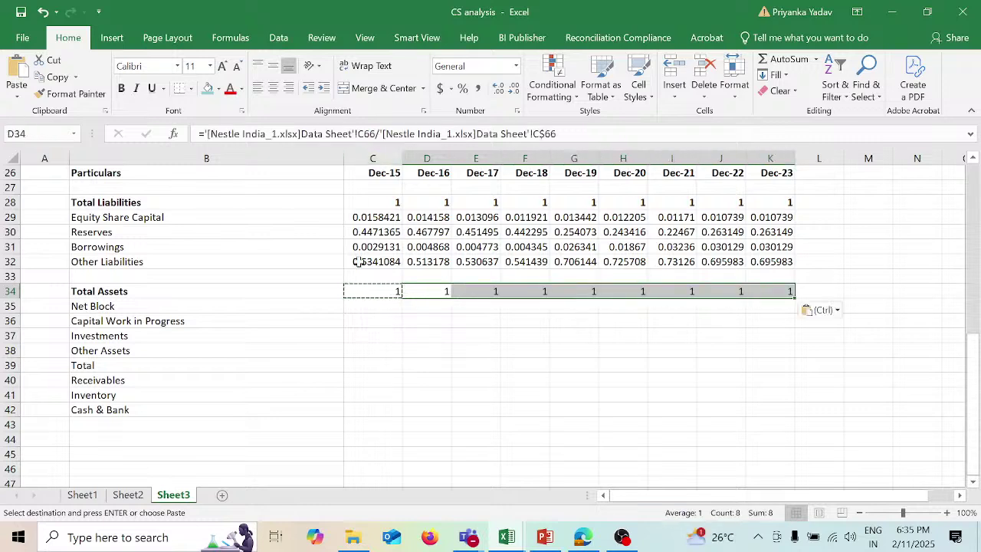
# Step: Build the Dec-15 Net Block formula in C35, dividing B62 by B66 of Nestle India_1's Data Sheet
pyautogui.click(368, 306)
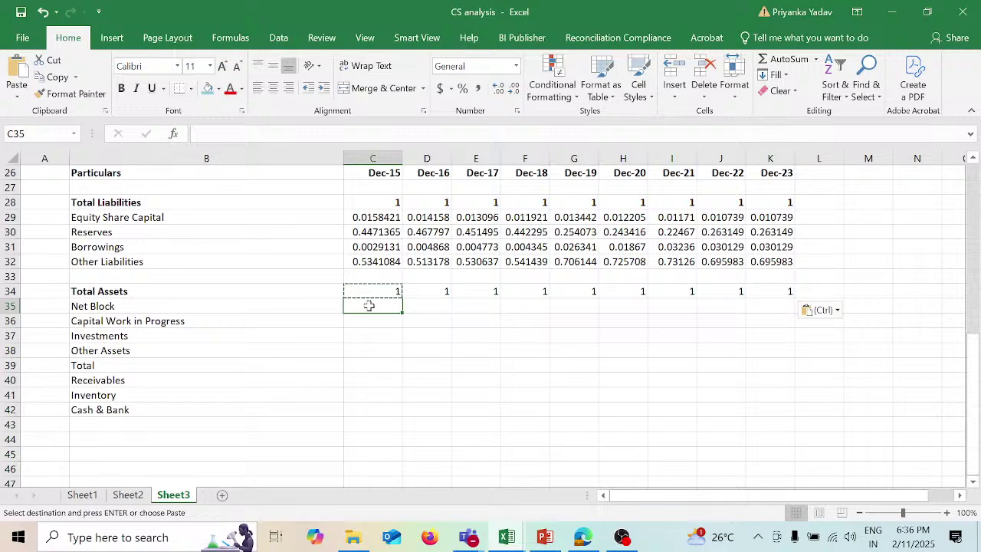
pyautogui.write('=')
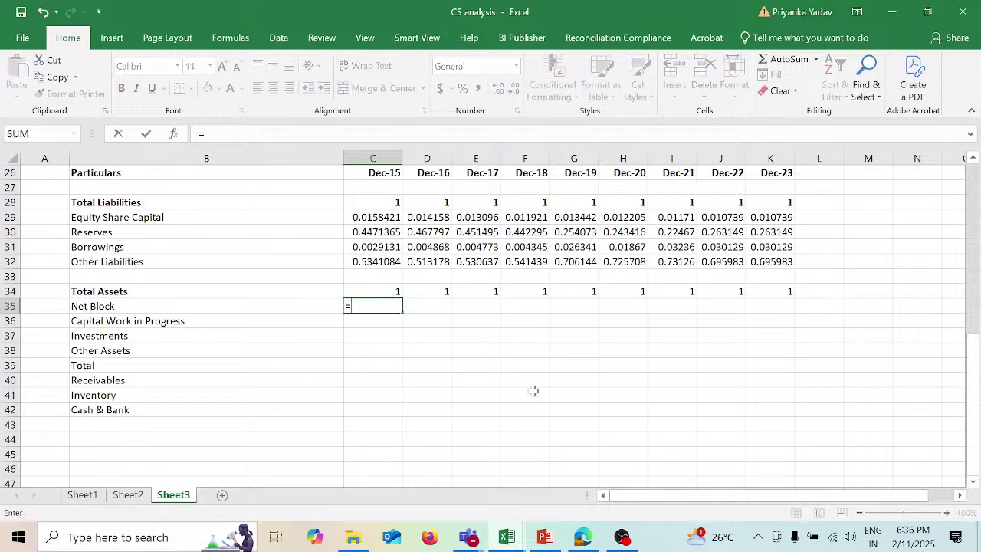
pyautogui.moveTo(509, 542)
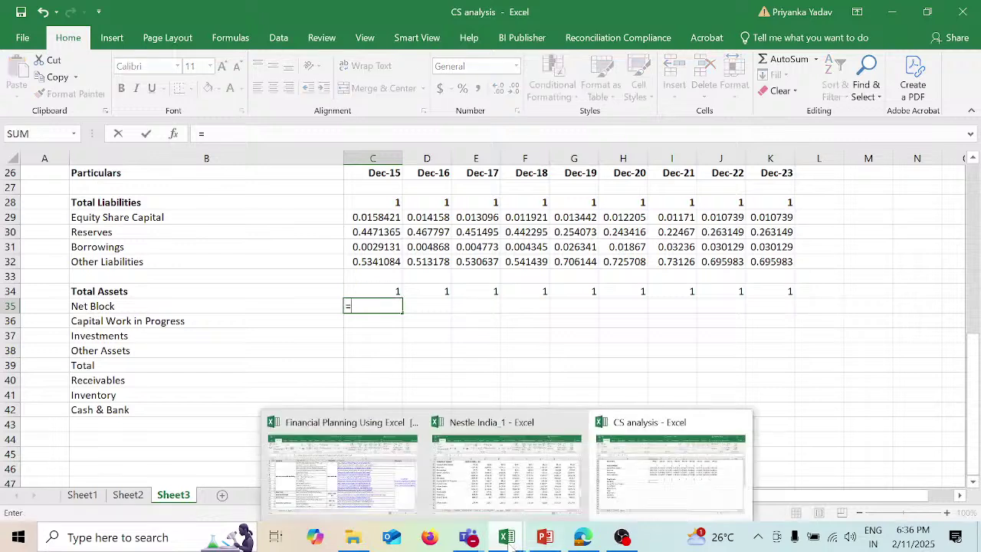
pyautogui.click(503, 466)
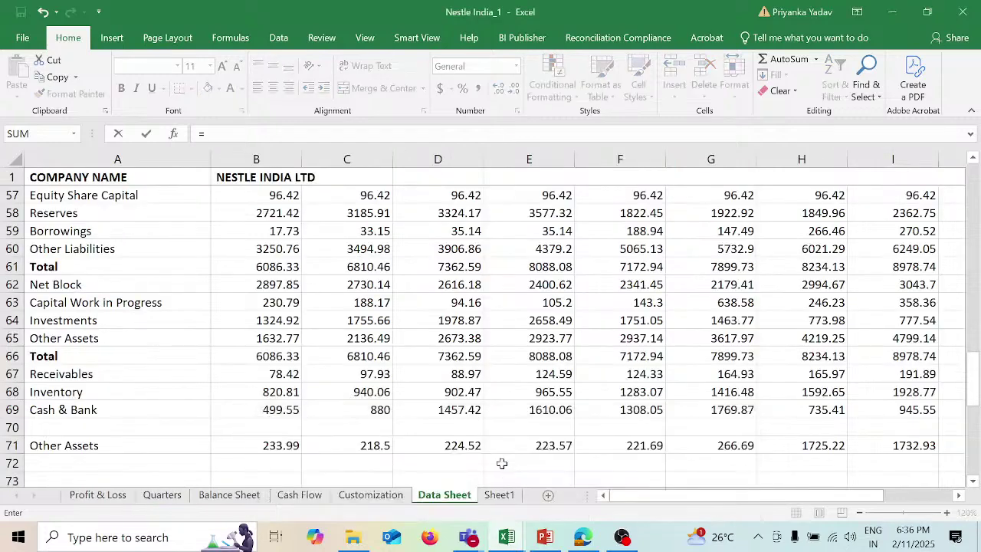
pyautogui.click(285, 284)
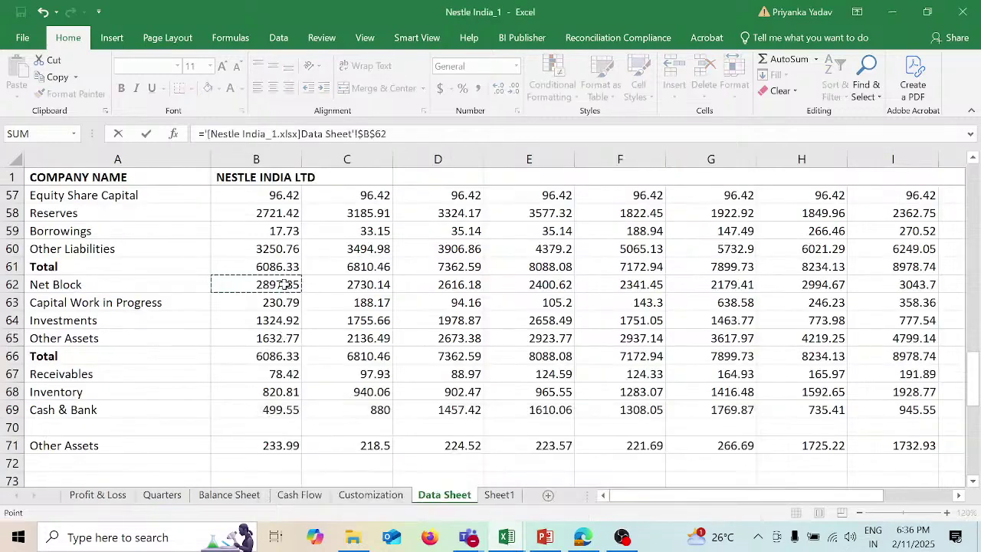
pyautogui.write('/')
pyautogui.click(285, 355)
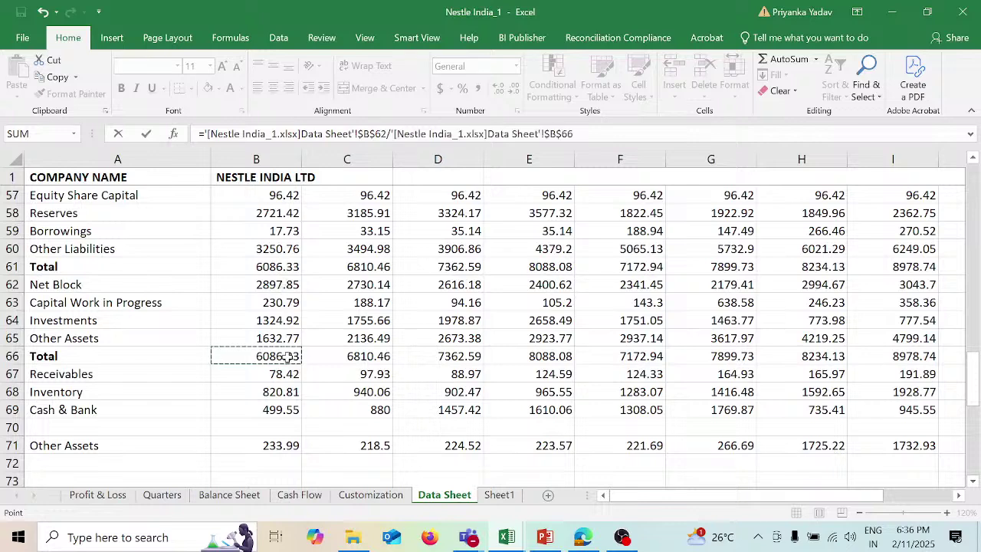
# Step: Change the Net Block formula's references to relative B62 and row-locked B$66, and enter the formula
pyautogui.click(363, 134)
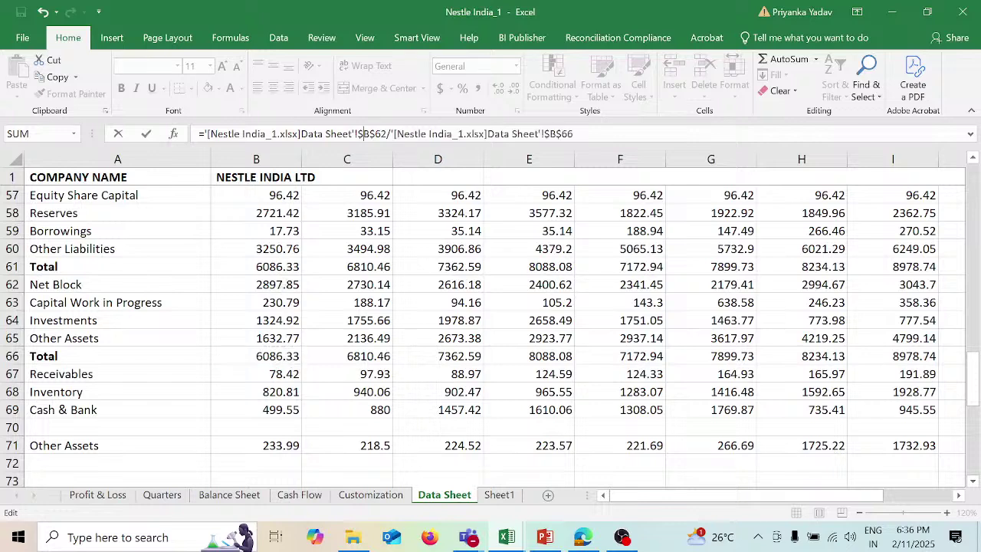
pyautogui.press('BackSpace')
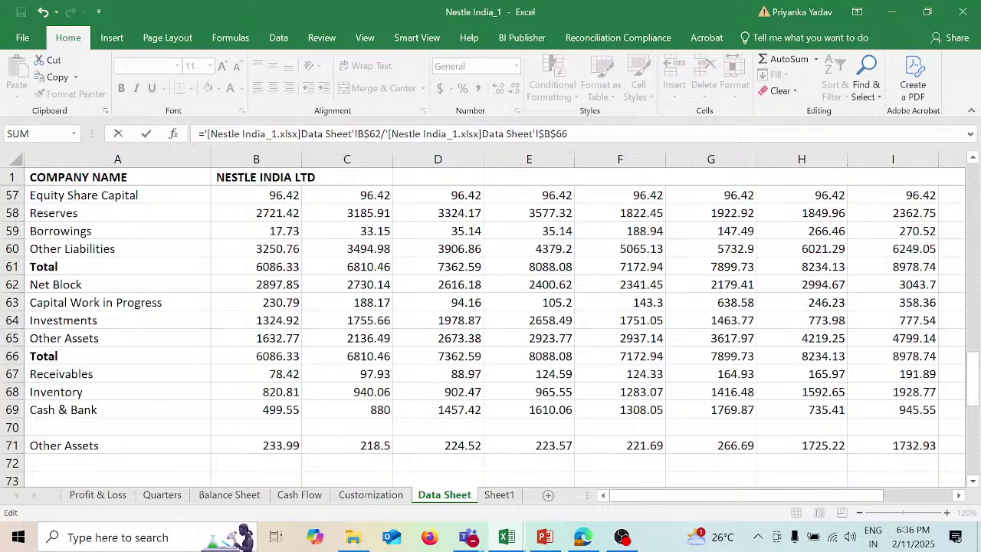
pyautogui.press('BackSpace')
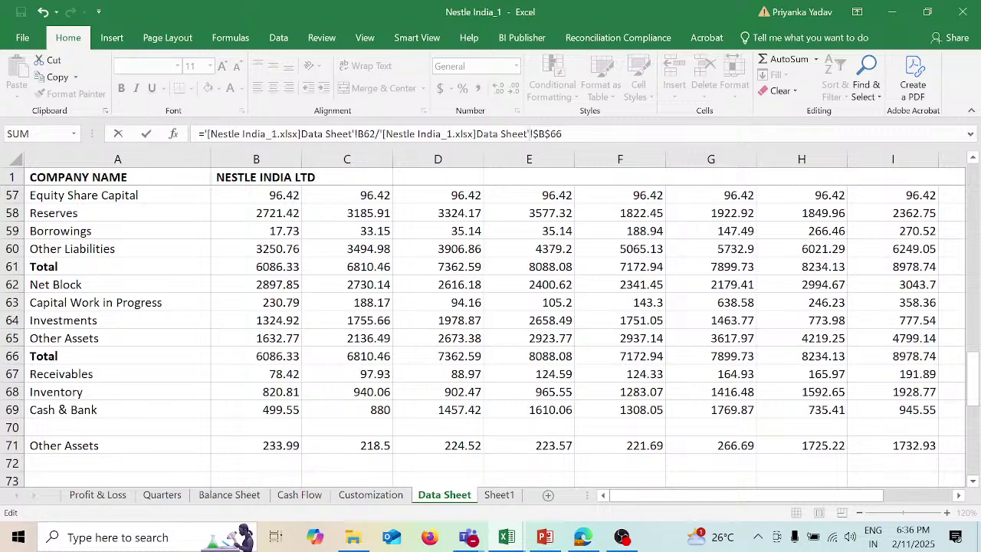
pyautogui.click(533, 133)
pyautogui.press('BackSpace')
pyautogui.press('Return')
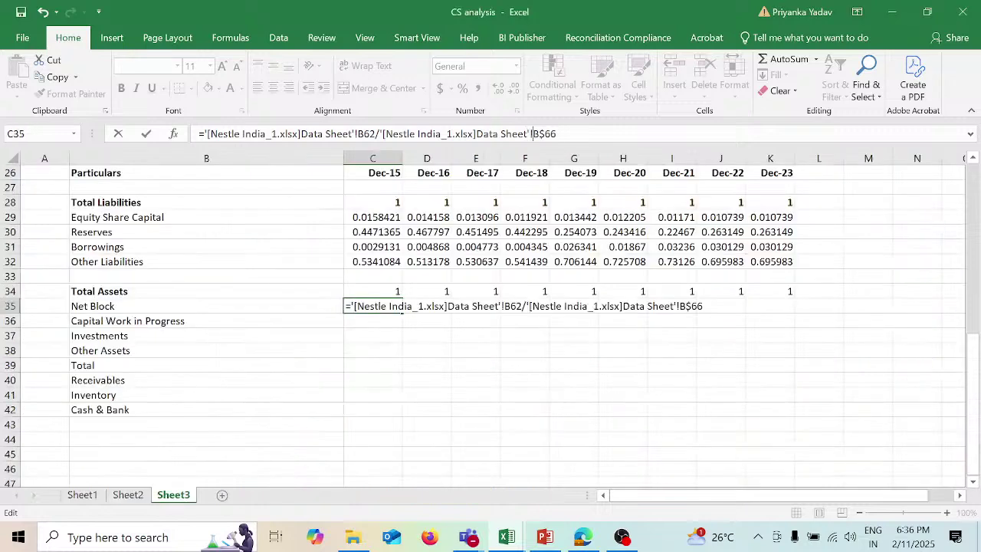
# Step: Copy the Net Block formula from C35 to D35:K35 and to the Capital Work in Progress and Investments rows, C36:K37
pyautogui.hotkey('ctrl', 'c')
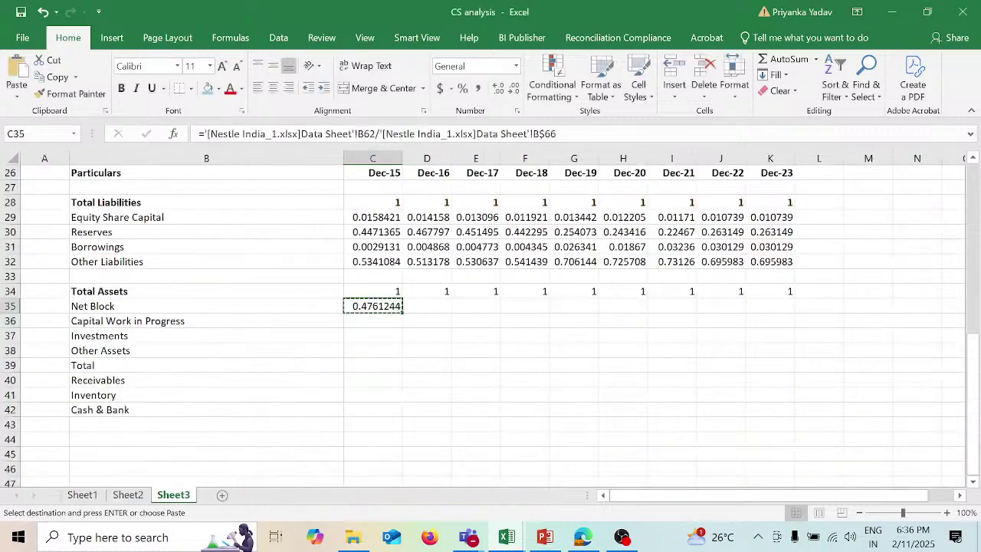
pyautogui.moveTo(427, 306); pyautogui.dragTo(789, 306)
pyautogui.hotkey('ctrl', 'v')
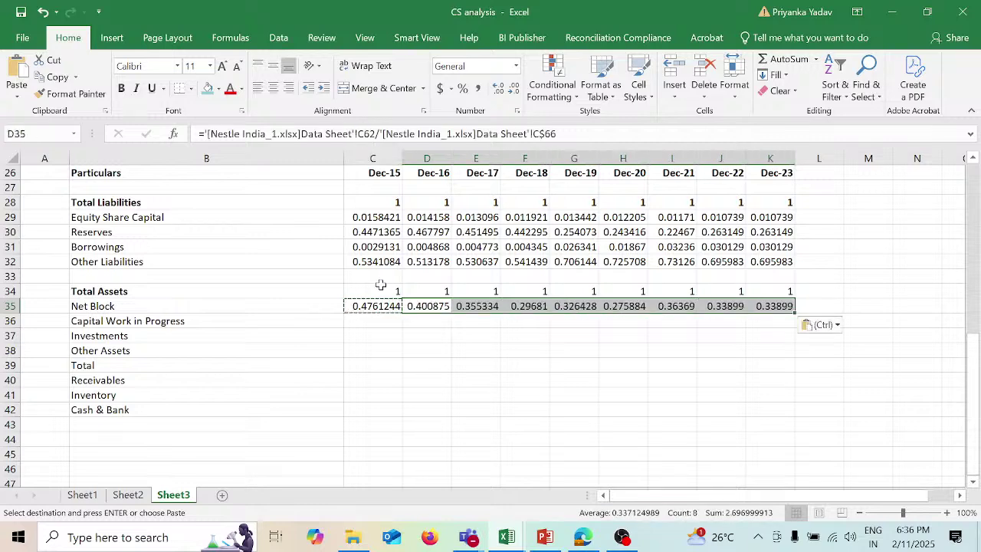
pyautogui.click(377, 320)
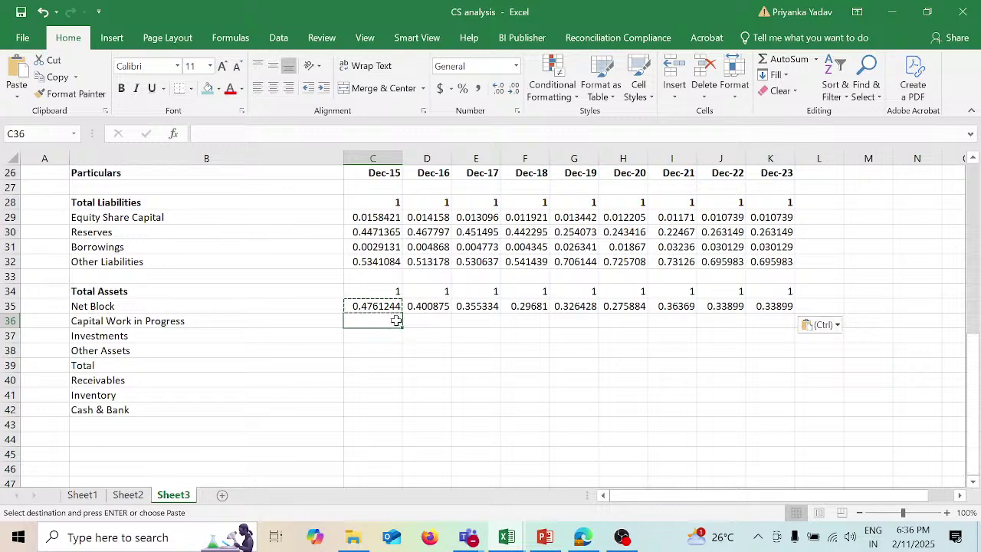
pyautogui.moveTo(399, 321); pyautogui.dragTo(749, 336)
pyautogui.hotkey('ctrl', 'v')
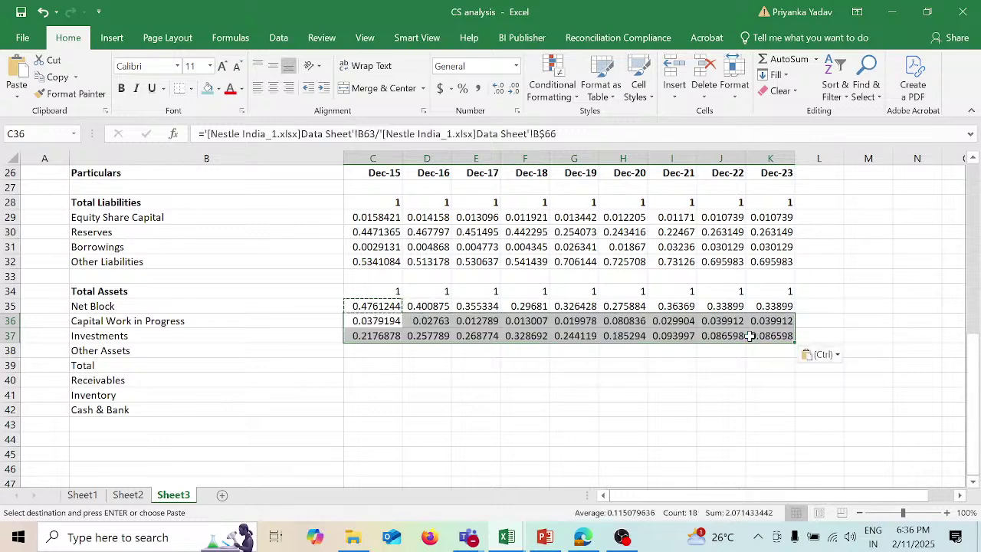
# Step: Build the Dec-15 Other Assets formula in C38, dividing B71 by B66 of Nestle India_1's Data Sheet
pyautogui.click(374, 351)
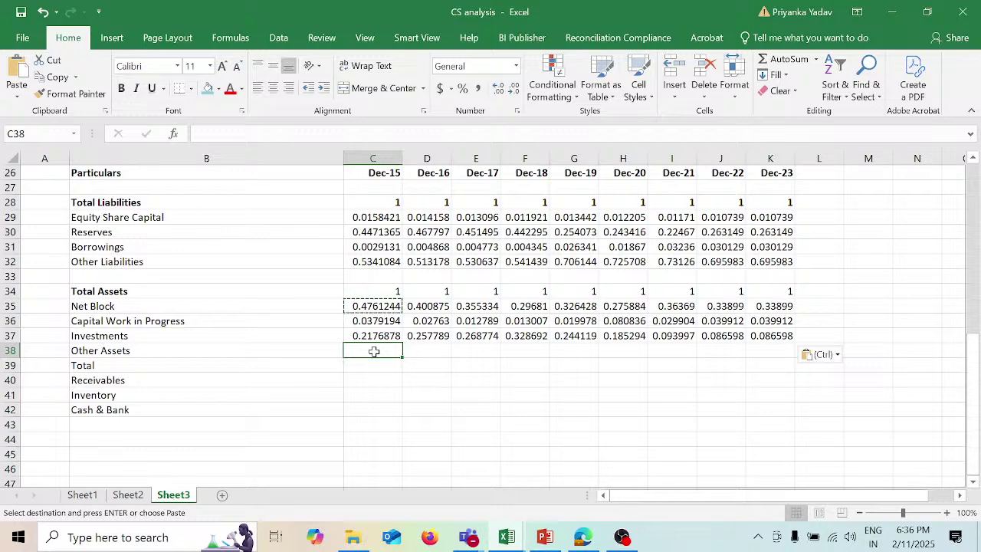
pyautogui.hotkey('alt', 'Tab')
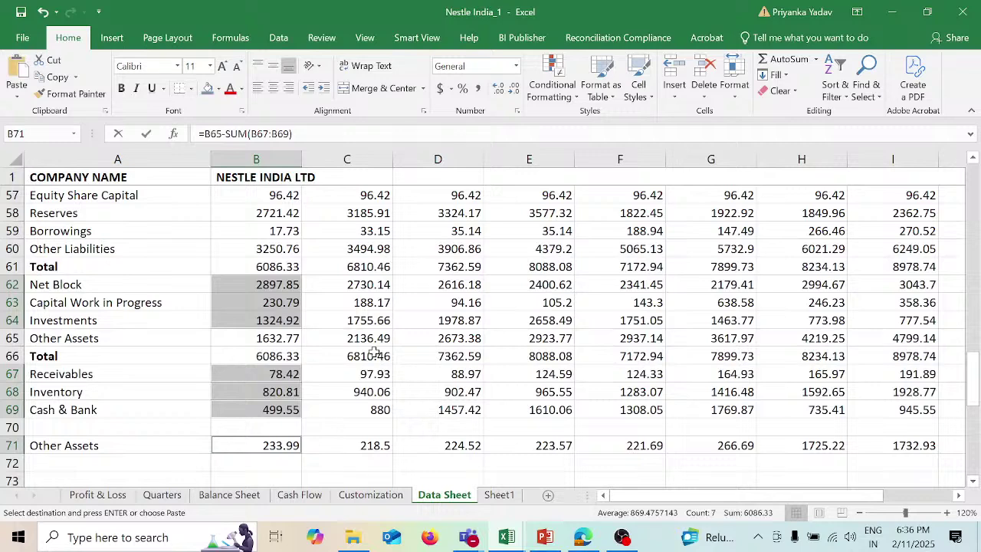
pyautogui.hotkey('alt', 'Tab')
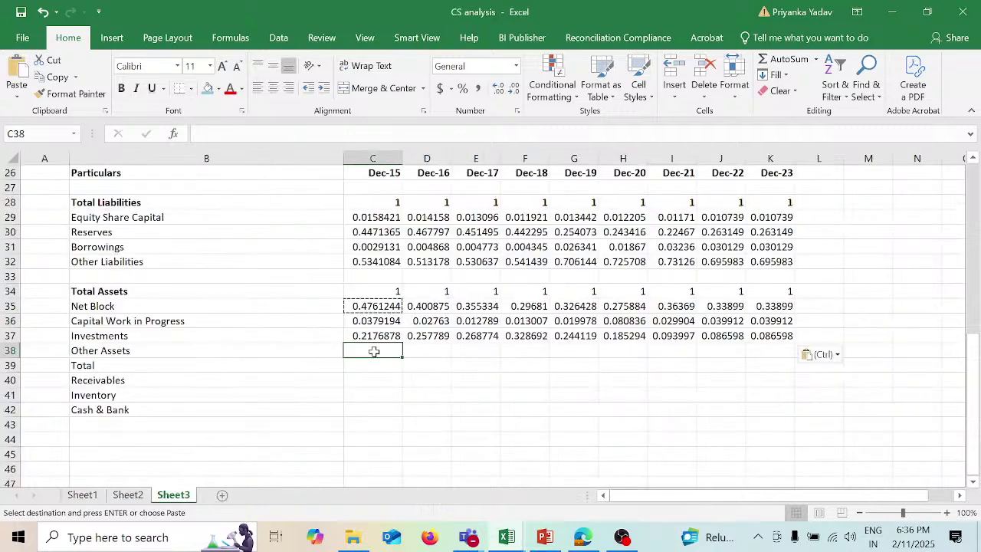
pyautogui.write('=')
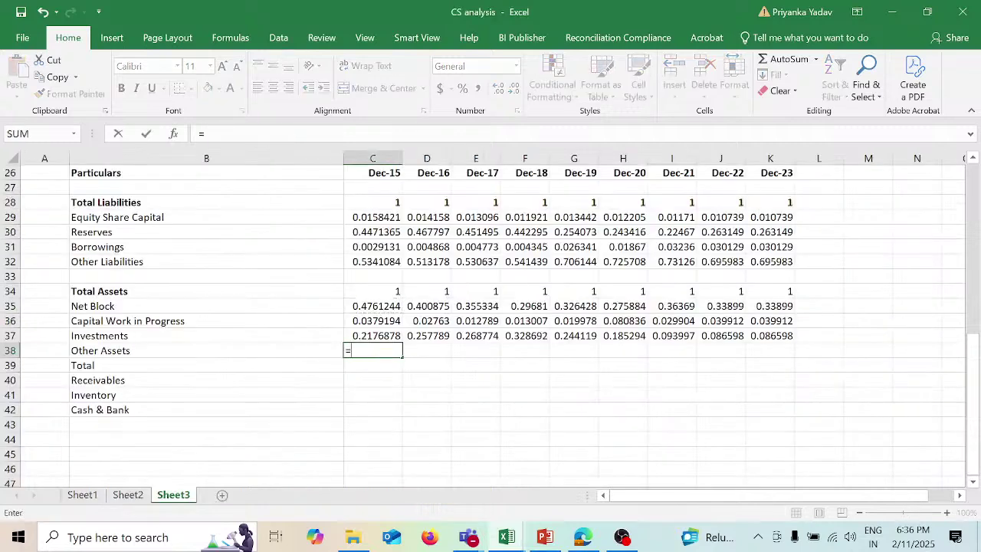
pyautogui.hotkey('alt', 'Tab')
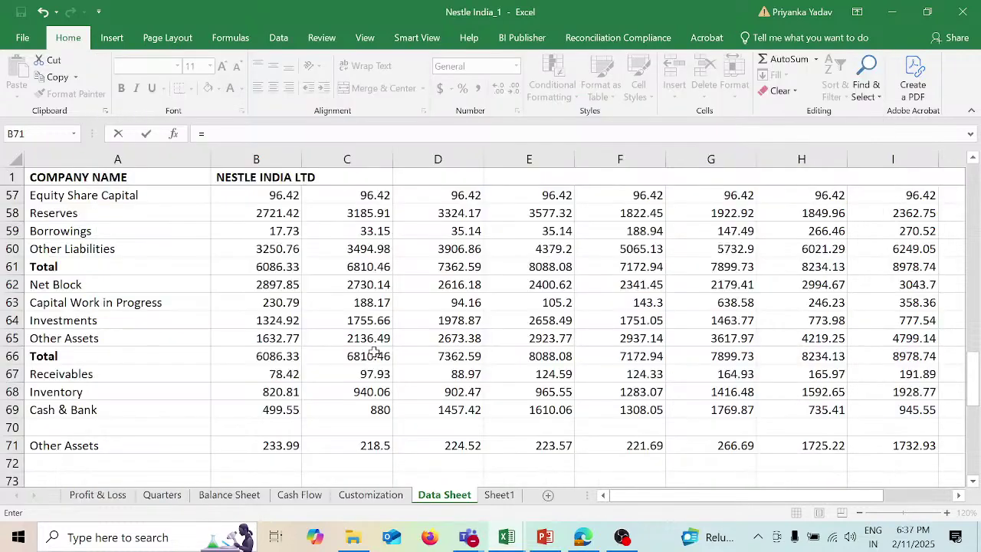
pyautogui.click(271, 446)
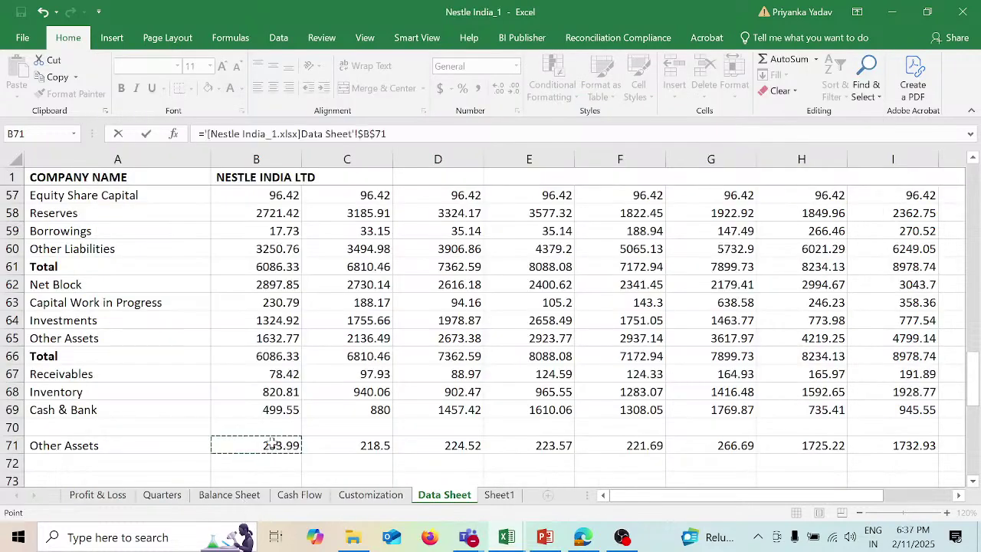
pyautogui.write('/')
pyautogui.click(278, 356)
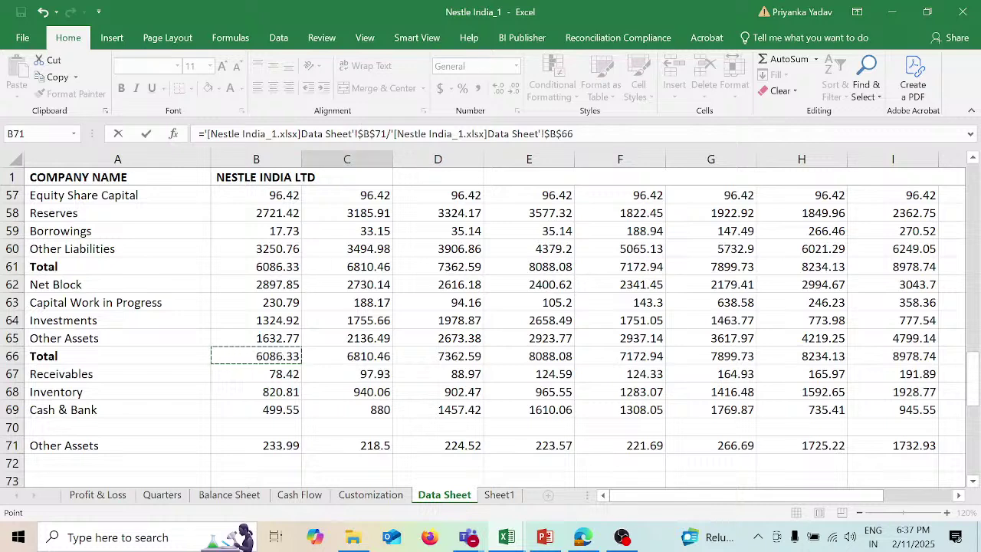
# Step: Change the Other Assets formula's references to relative B71 and row-locked B$66, and enter the formula
pyautogui.click(364, 133)
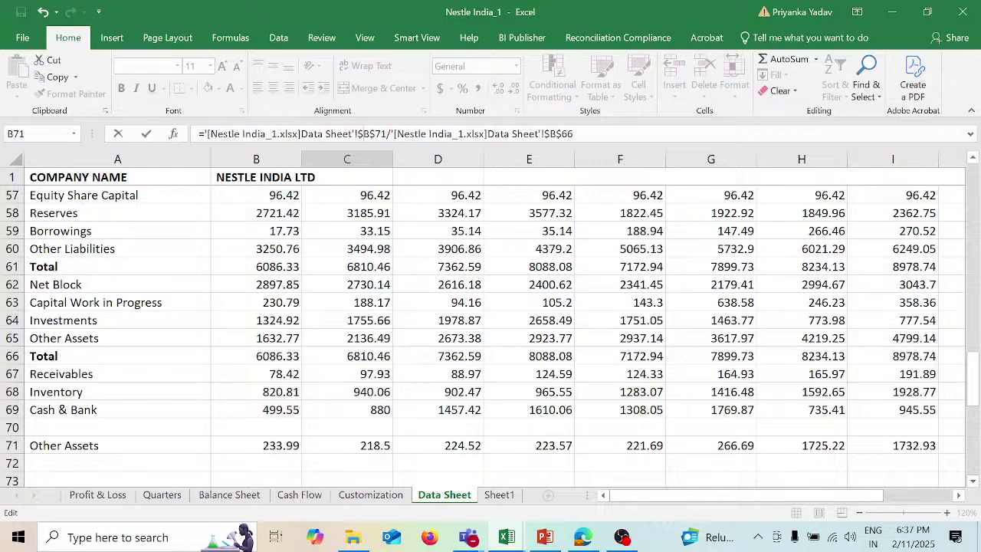
pyautogui.press('Delete')
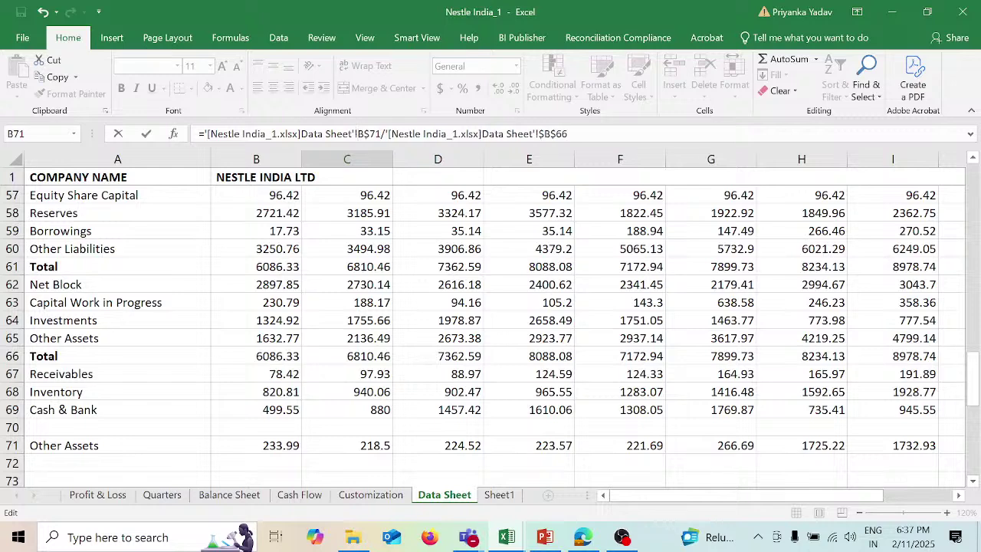
pyautogui.press('Right')
pyautogui.press('Delete')
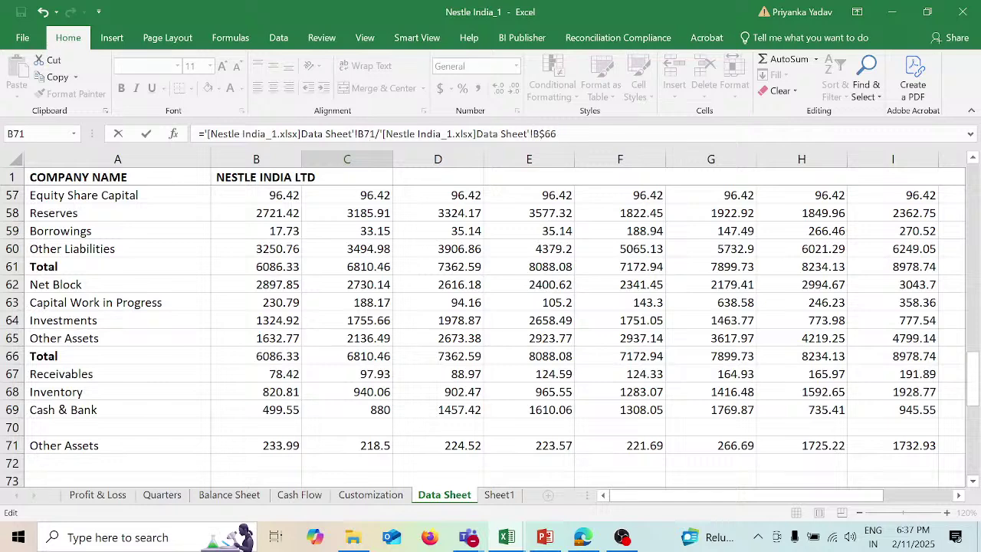
pyautogui.hotkey('ctrl', 'Tab')
pyautogui.press('Return')
# Step: Copy the Other Assets formula from C38 across D38:K38
pyautogui.press('Up')
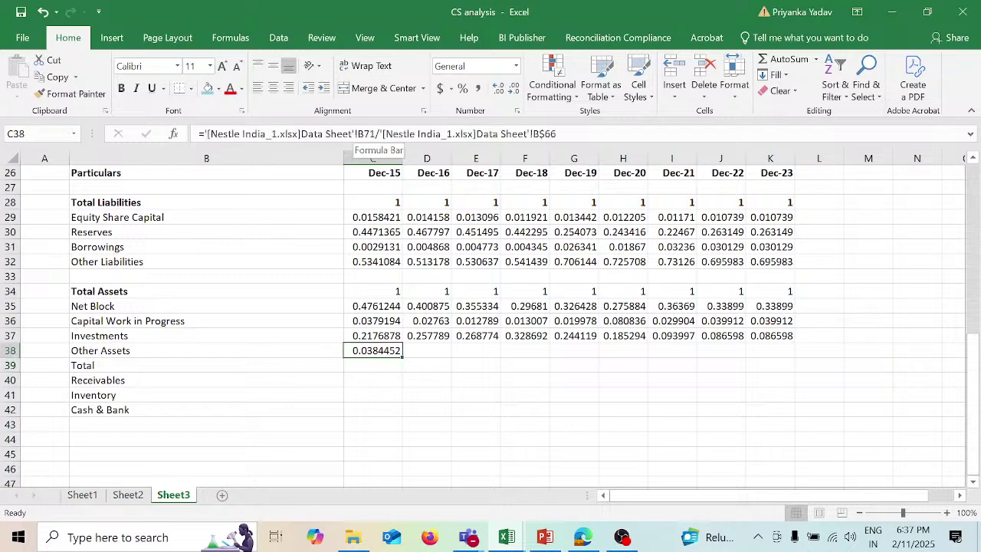
pyautogui.hotkey('ctrl', 'c')
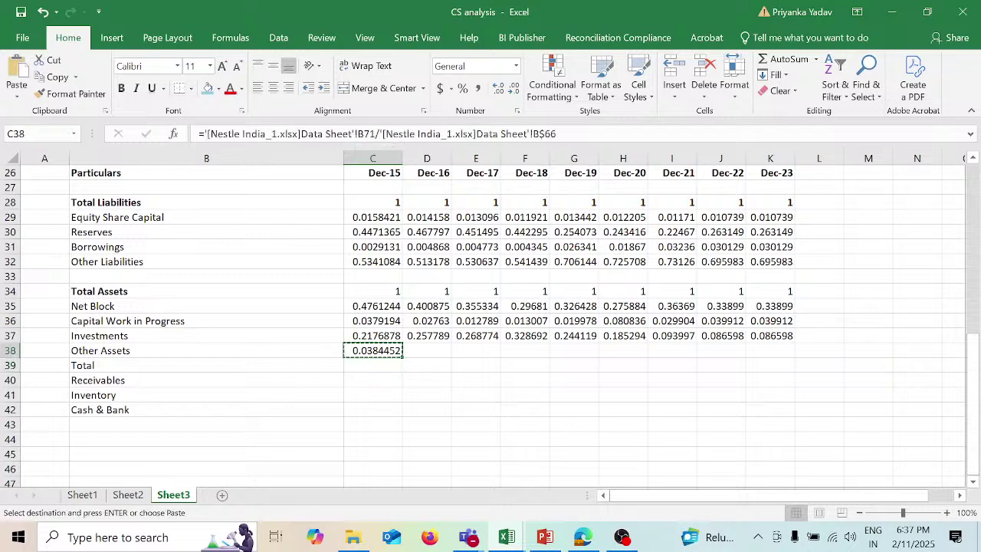
pyautogui.press('Right')
pyautogui.hotkey('shift', 'Right')
pyautogui.hotkey('shift', 'Right')
pyautogui.hotkey('shift', 'Right')
pyautogui.hotkey('shift', 'Right')
pyautogui.hotkey('shift', 'Right')
pyautogui.hotkey('shift', 'Right')
pyautogui.hotkey('shift', 'Right')
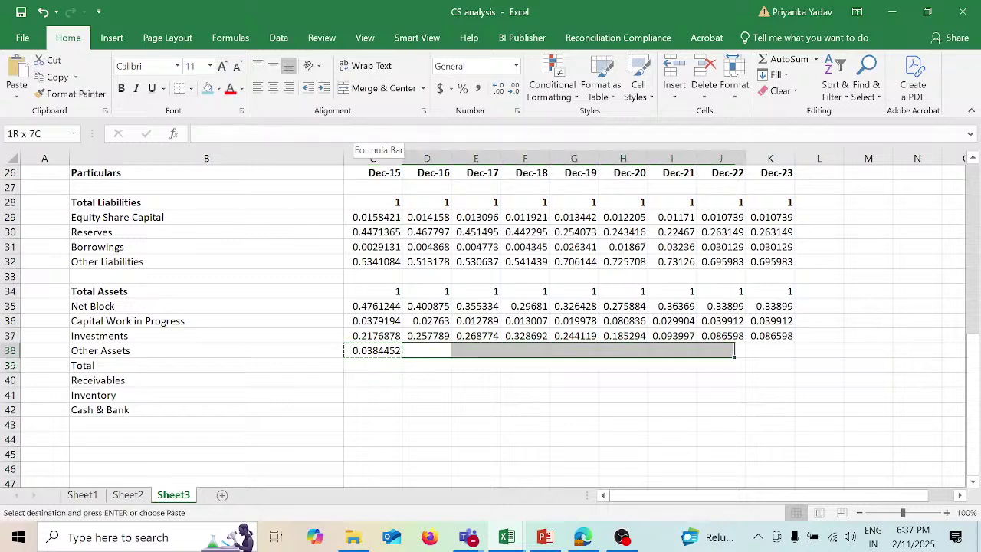
pyautogui.hotkey('ctrl', 'v')
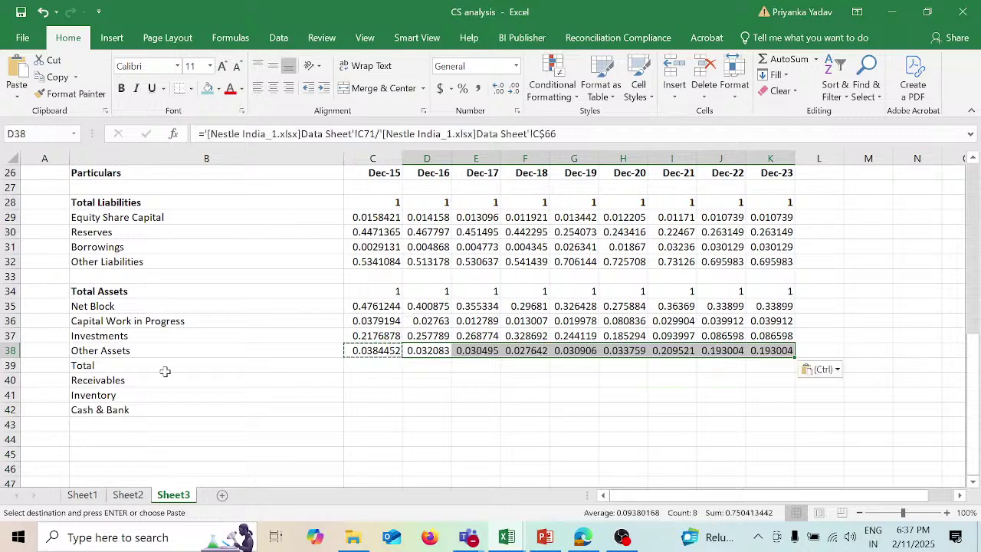
# Step: Delete the Total row, row 39, between Other Assets and Receivables
pyautogui.click(7, 365)
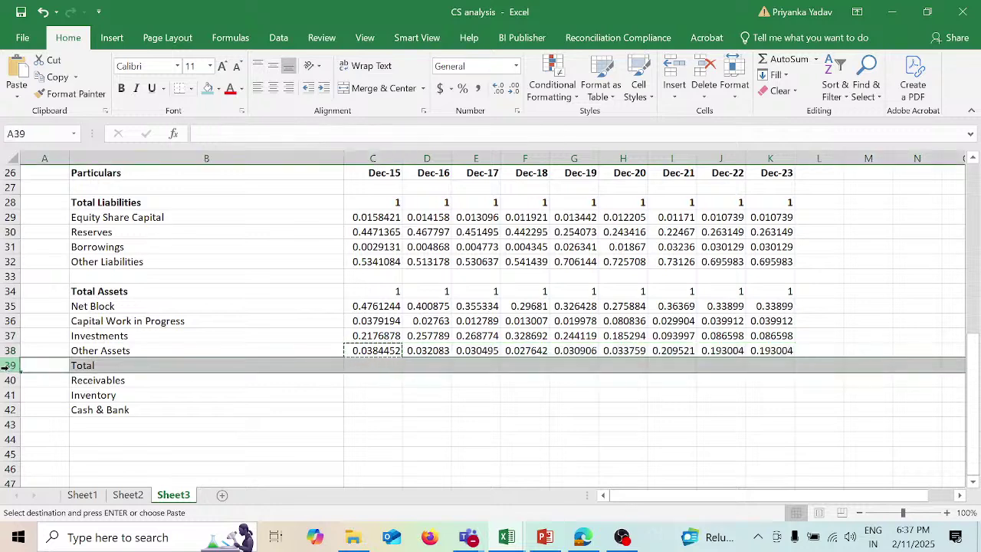
pyautogui.rightClick(6, 365)
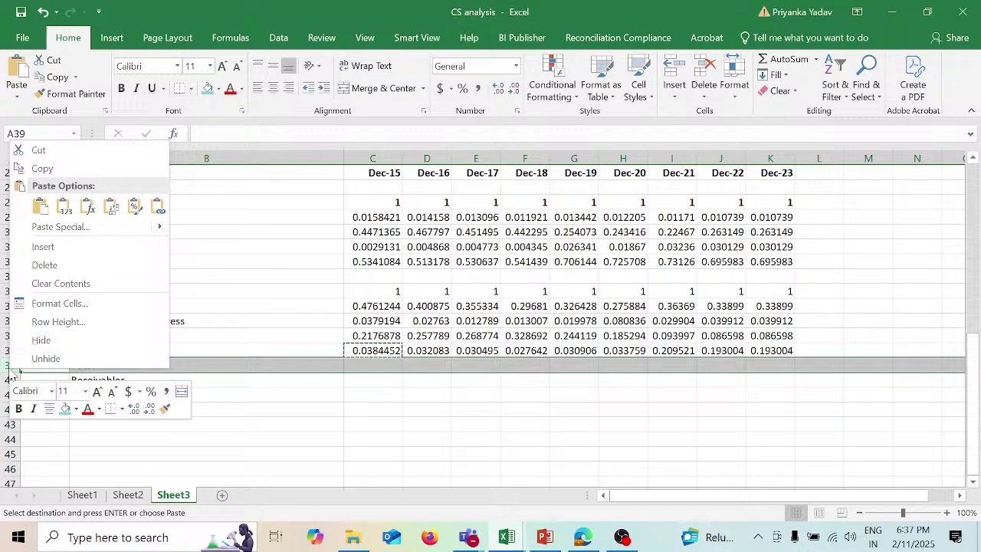
pyautogui.click(58, 265)
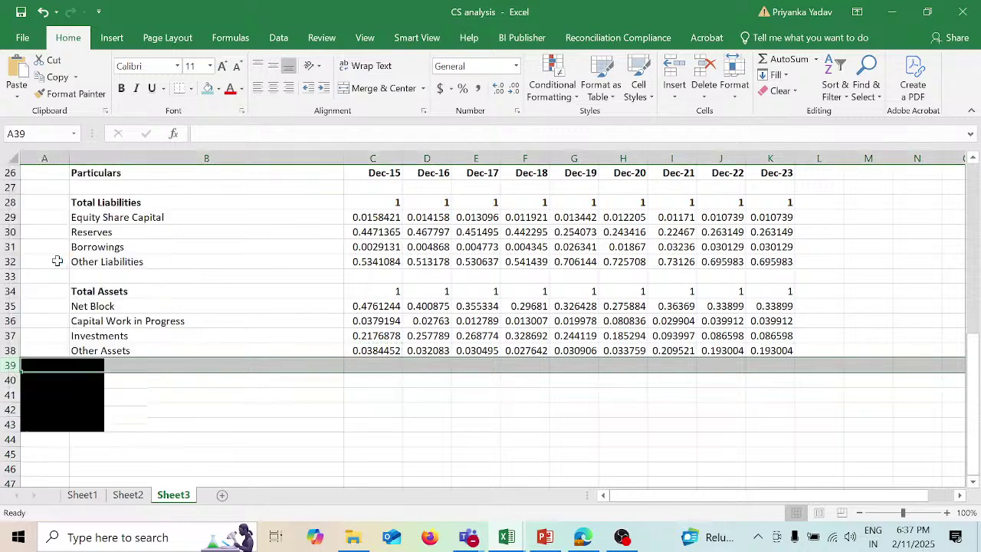
# Step: Build the Dec-15 Receivables formula in C39, dividing B67 by B66 of Nestle India_1's Data Sheet
pyautogui.click(385, 366)
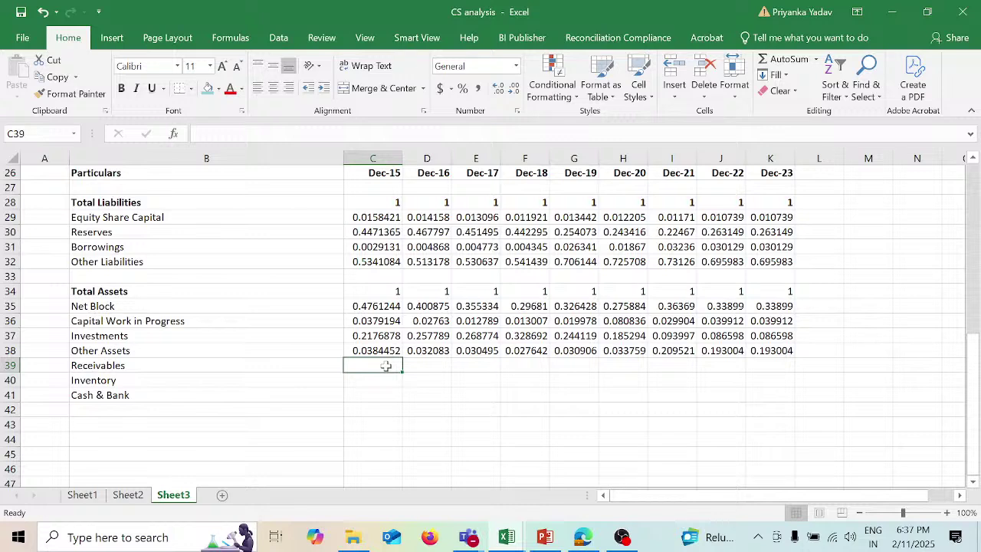
pyautogui.write('=')
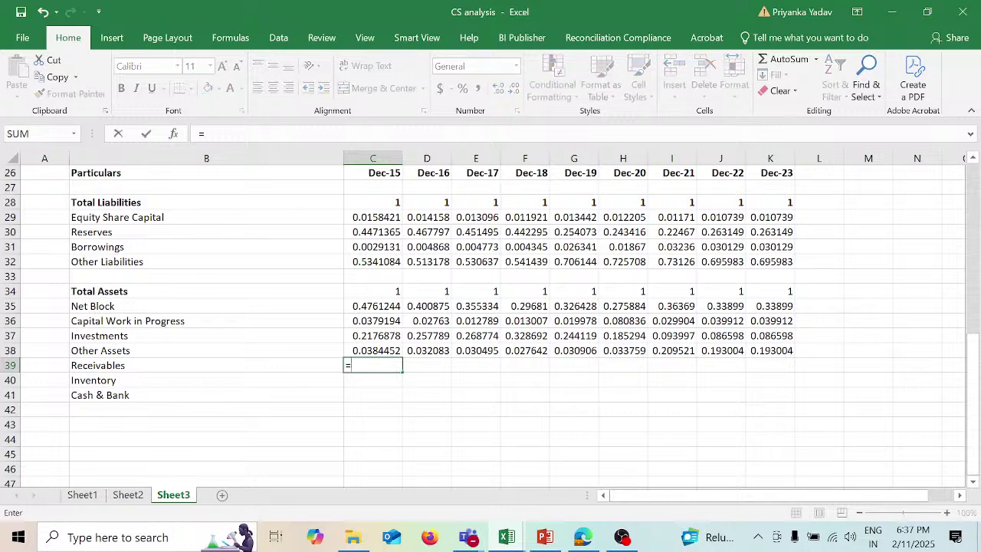
pyautogui.hotkey('alt', 'Tab')
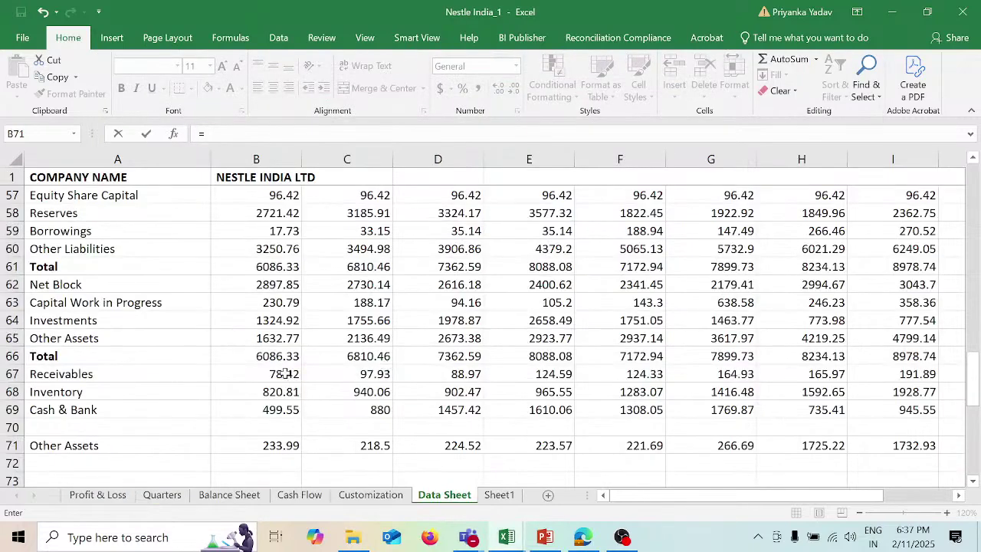
pyautogui.click(285, 373)
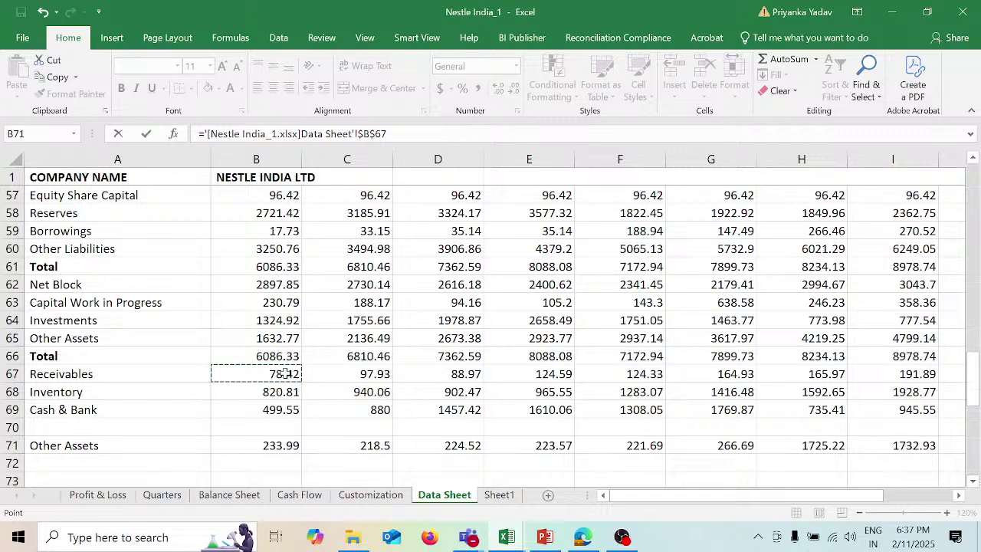
pyautogui.write('/')
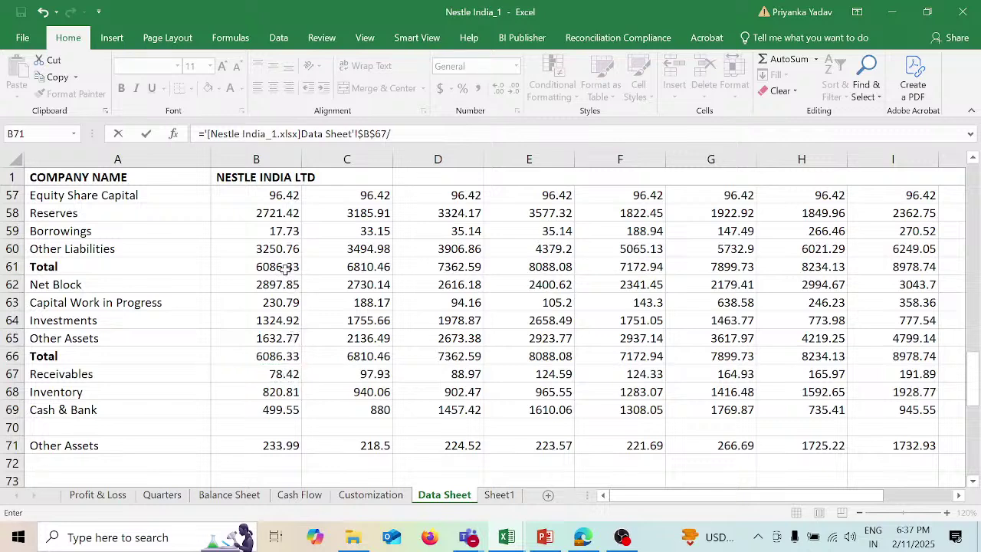
pyautogui.click(284, 355)
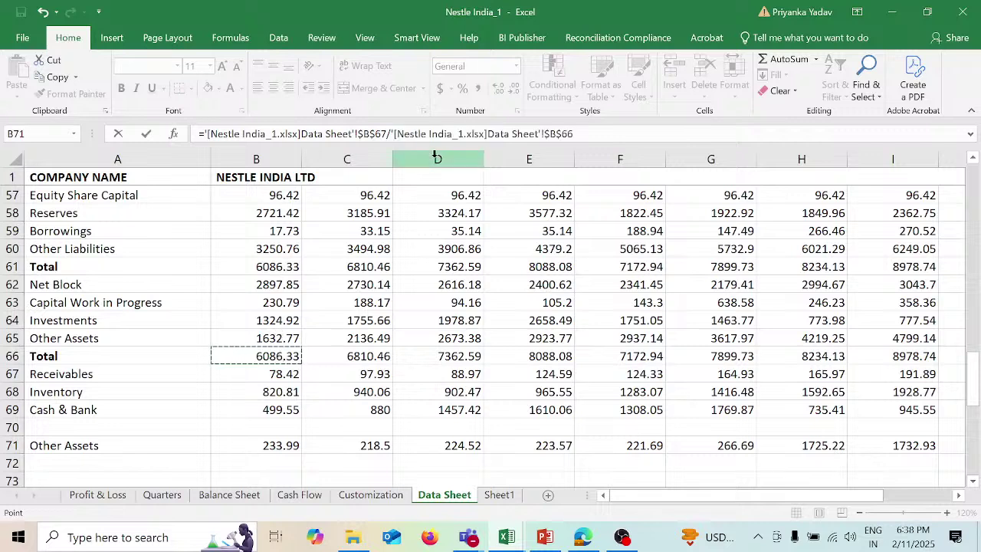
# Step: Change the Receivables formula's references to relative B67 and row-locked B$66, and enter the formula
pyautogui.click(359, 133)
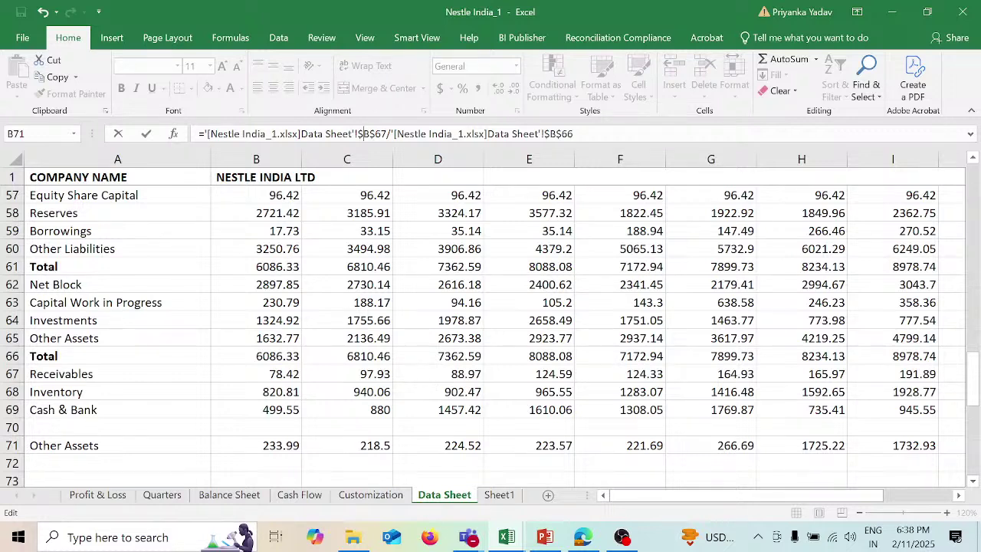
pyautogui.press('BackSpace')
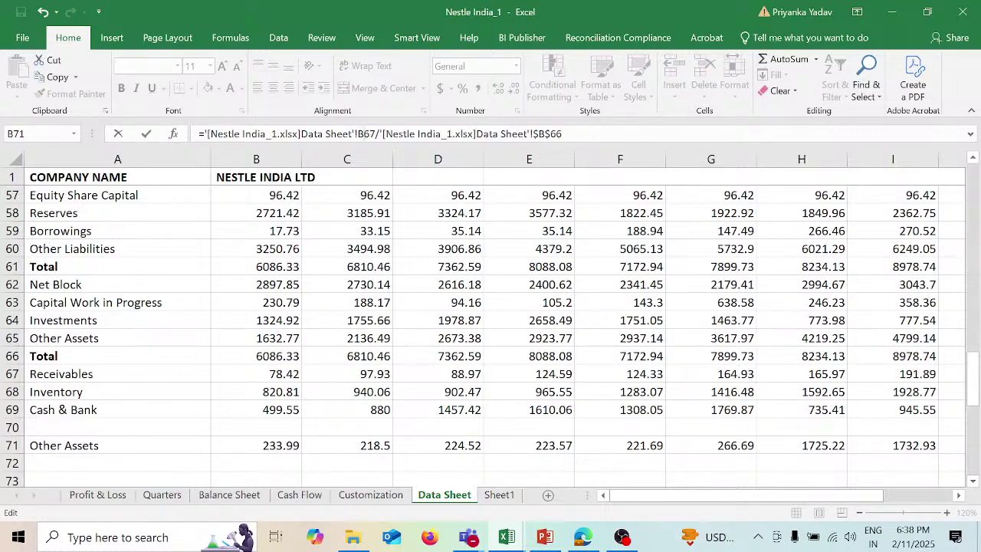
pyautogui.press('Right')
pyautogui.press('BackSpace')
pyautogui.press('Return')
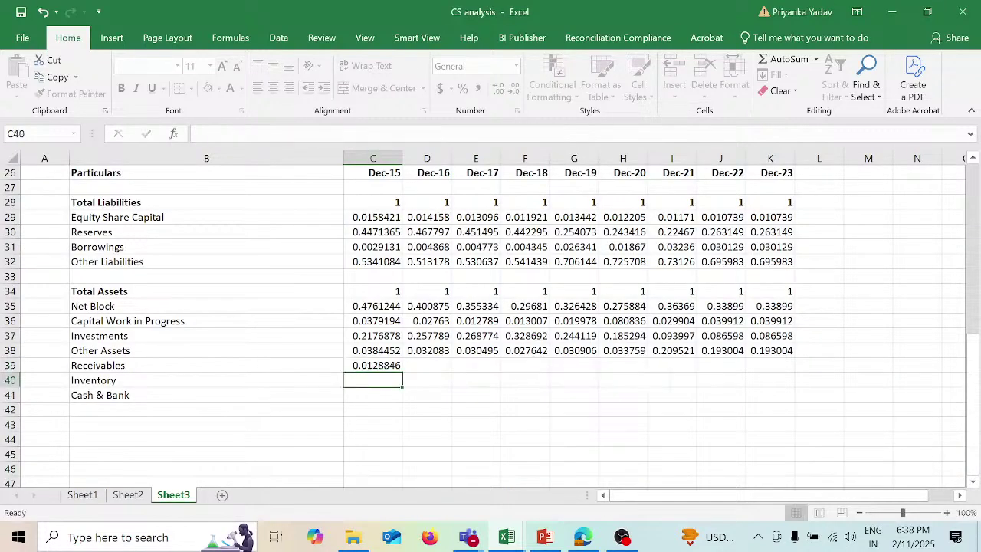
# Step: Fill the Receivables formula down to Inventory and Cash & Bank in C40:C41, and copy C39:C41 across D39:K41
pyautogui.click(397, 366)
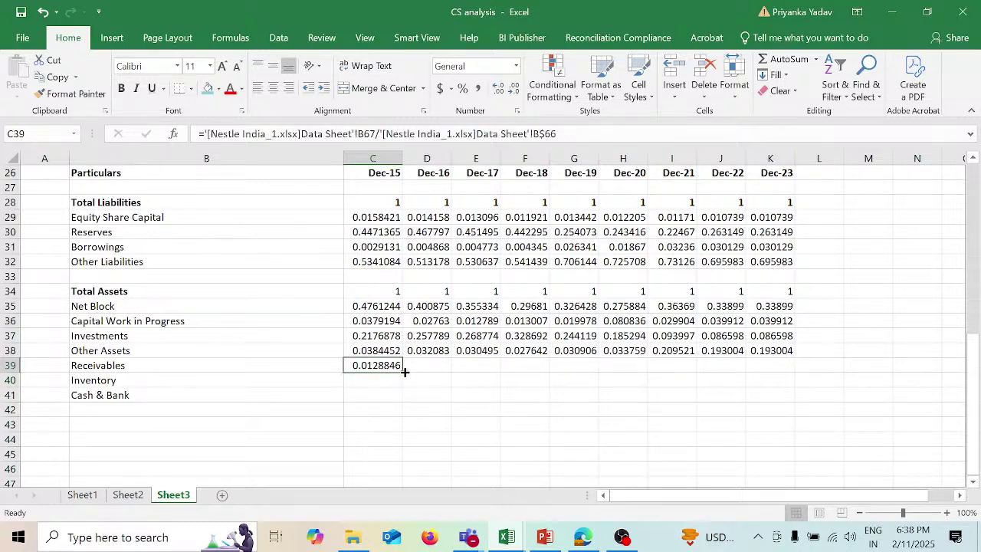
pyautogui.moveTo(404, 371); pyautogui.dragTo(399, 402)
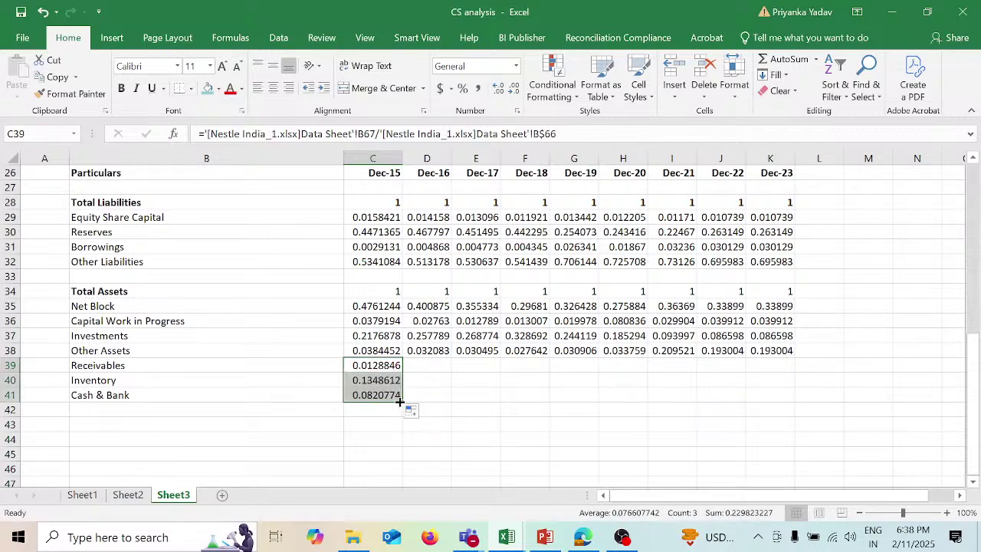
pyautogui.hotkey('ctrl', 'c')
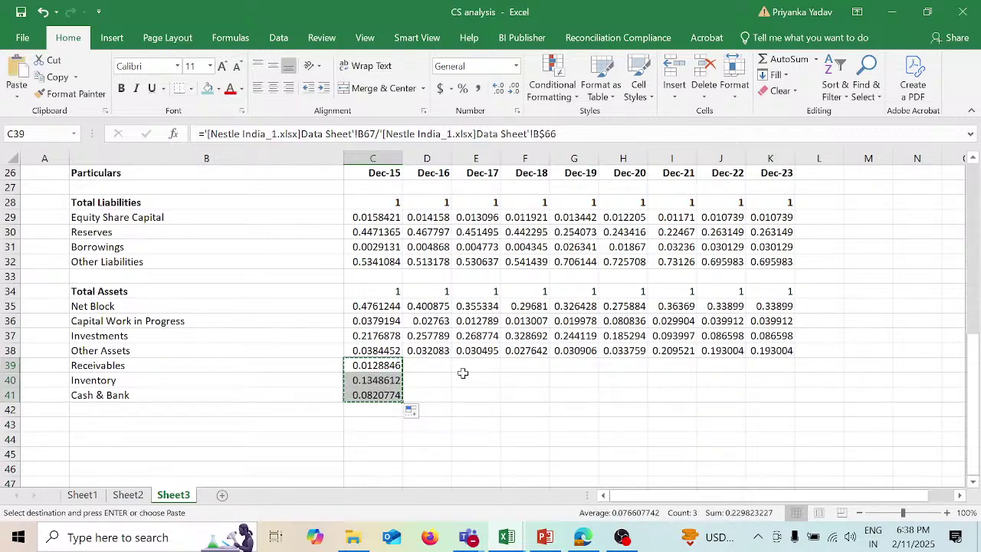
pyautogui.moveTo(442, 367); pyautogui.dragTo(775, 395)
pyautogui.hotkey('ctrl', 'v')
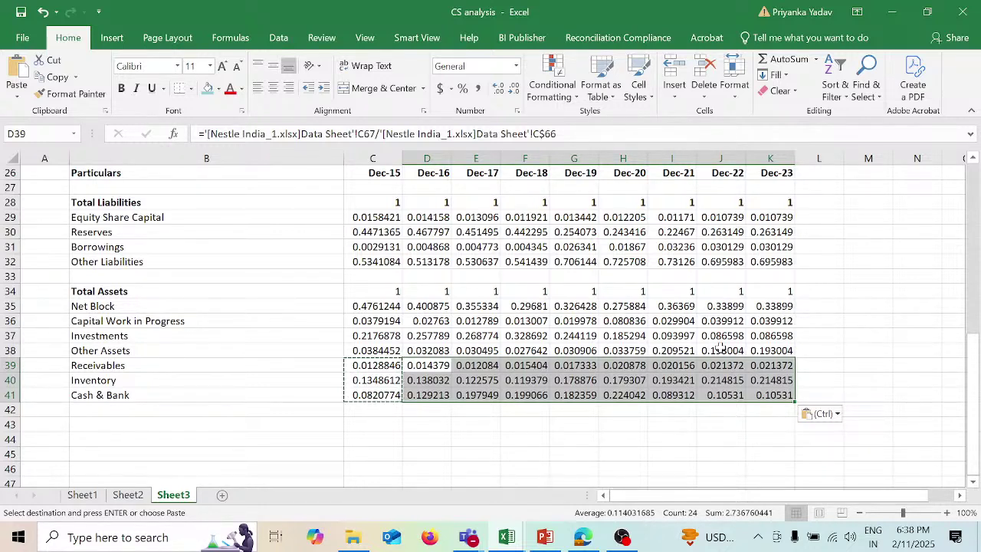
# Step: Format the balance sheet ratios in C28:K41 as percentages with two decimal places
pyautogui.moveTo(383, 203); pyautogui.dragTo(756, 393)
pyautogui.press('Escape')
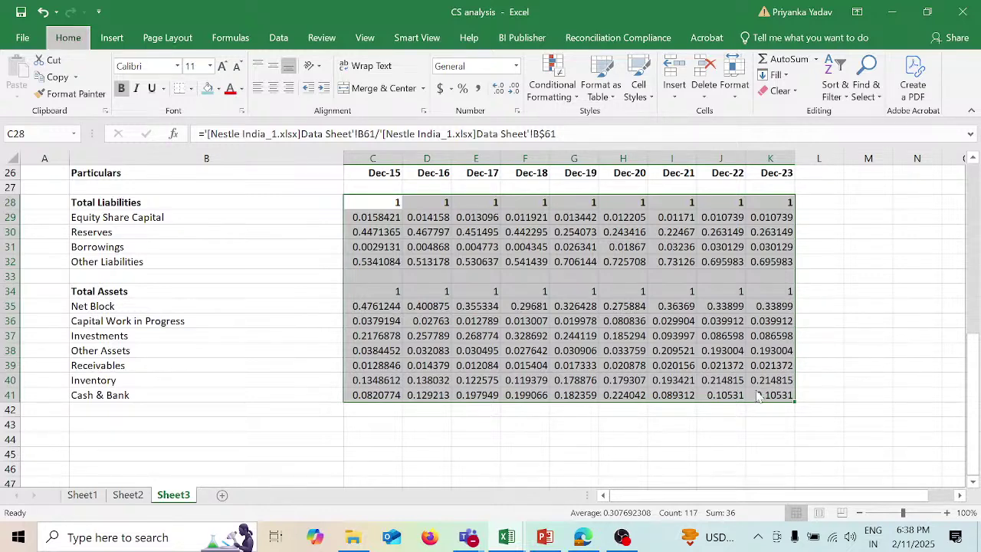
pyautogui.hotkey('ctrl', 'shift', '5')
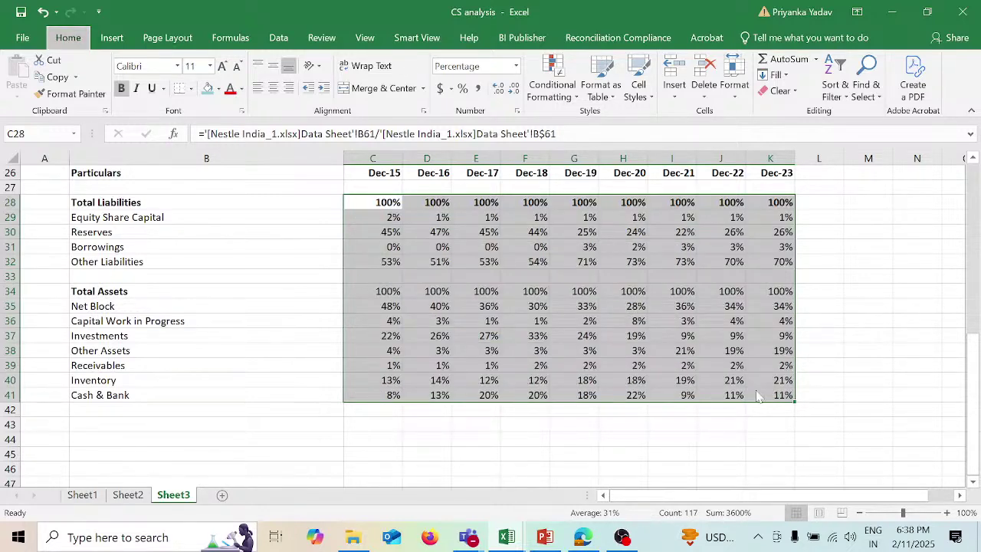
pyautogui.hotkey('alt', 'h')
pyautogui.press('0')
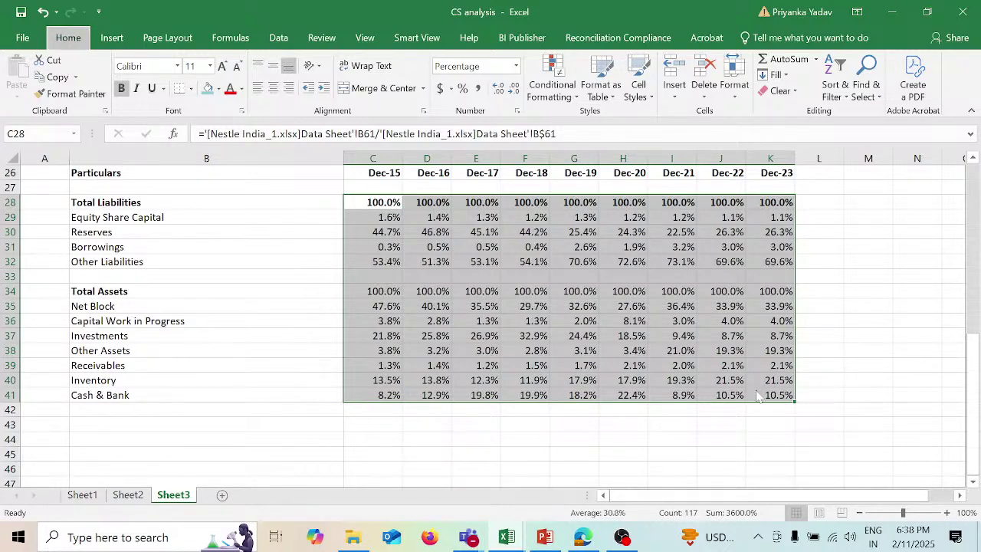
pyautogui.hotkey('alt', 'h')
pyautogui.press('0')
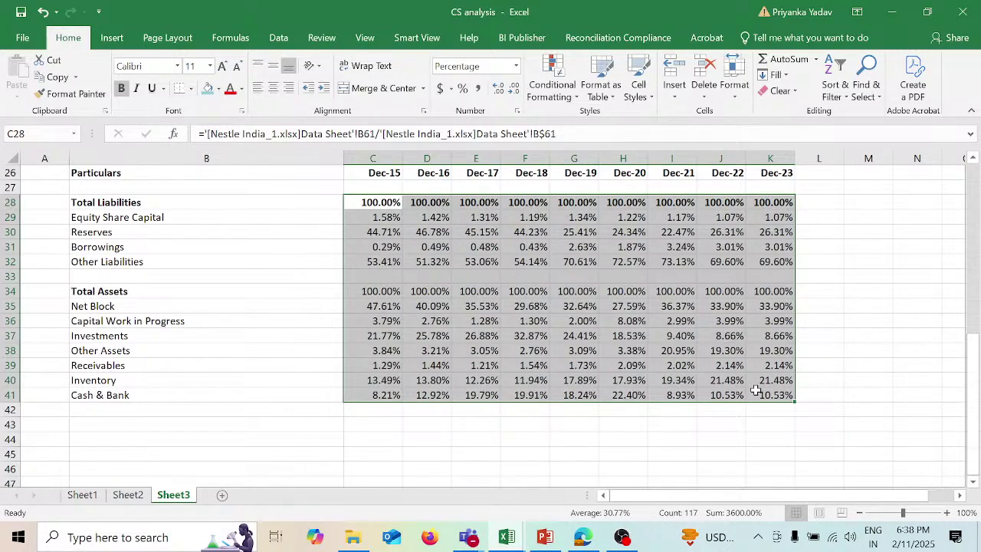
pyautogui.click(845, 367)
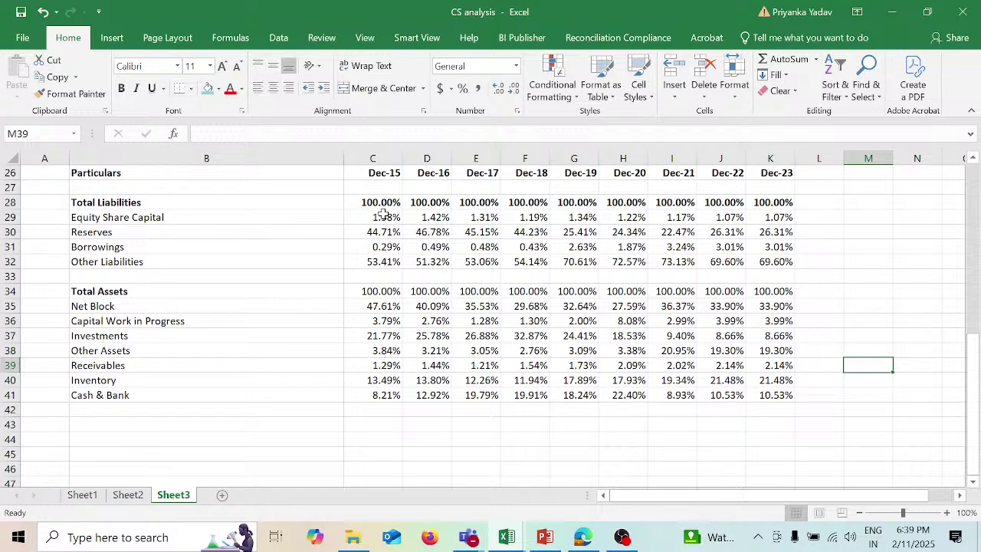
# Step: Check the sums of the Dec-15 liability components in C29:C32 and the asset components in C35:C41
pyautogui.moveTo(382, 214); pyautogui.dragTo(384, 259)
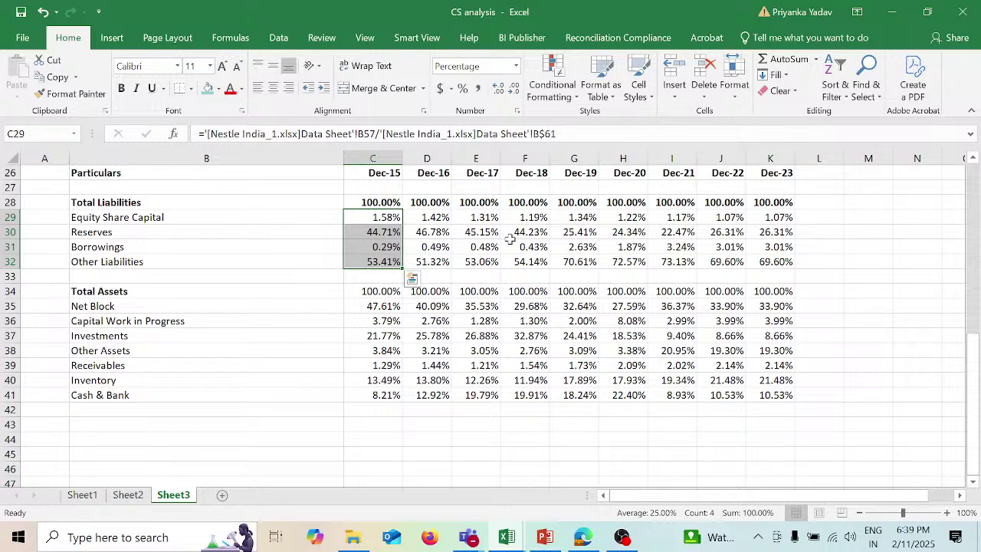
pyautogui.click(377, 293)
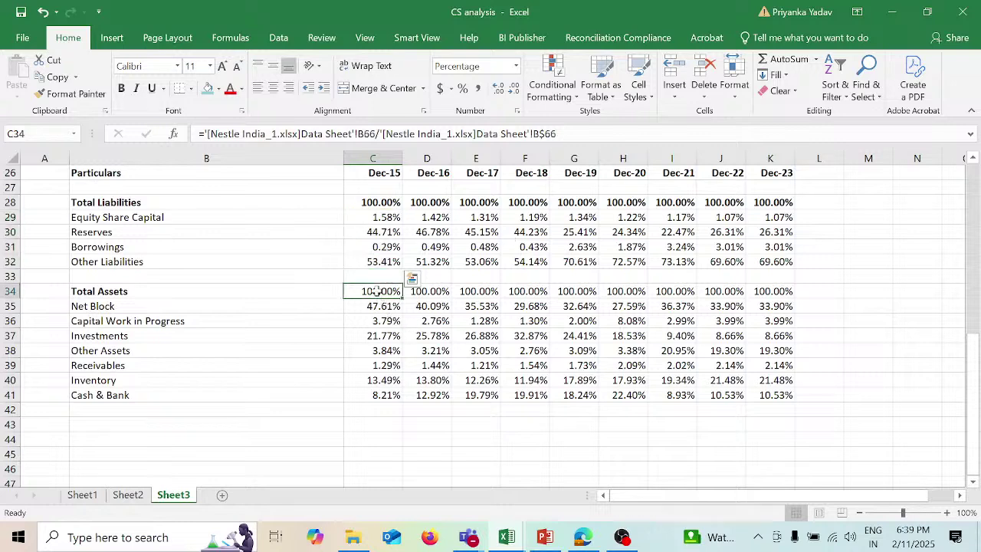
pyautogui.moveTo(381, 308); pyautogui.dragTo(390, 396)
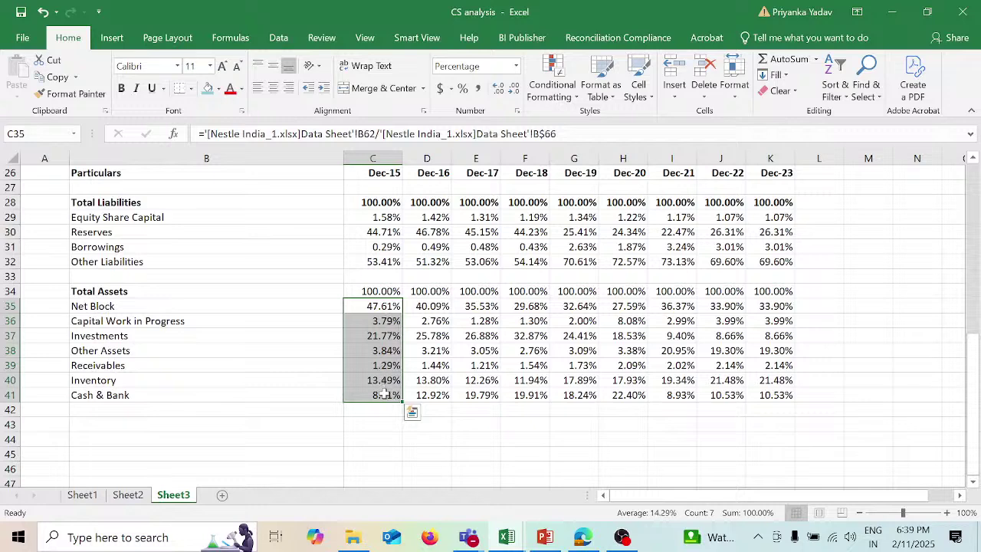
# Step: Make the Total Assets percentages in row 34 bold from Dec-15 through Dec-23
pyautogui.moveTo(383, 289); pyautogui.dragTo(801, 291)
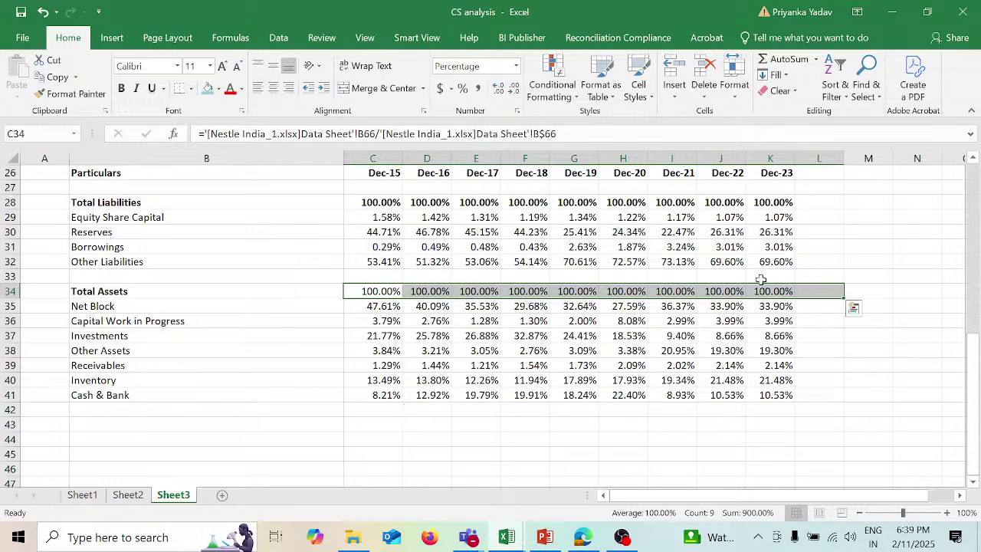
pyautogui.click(122, 88)
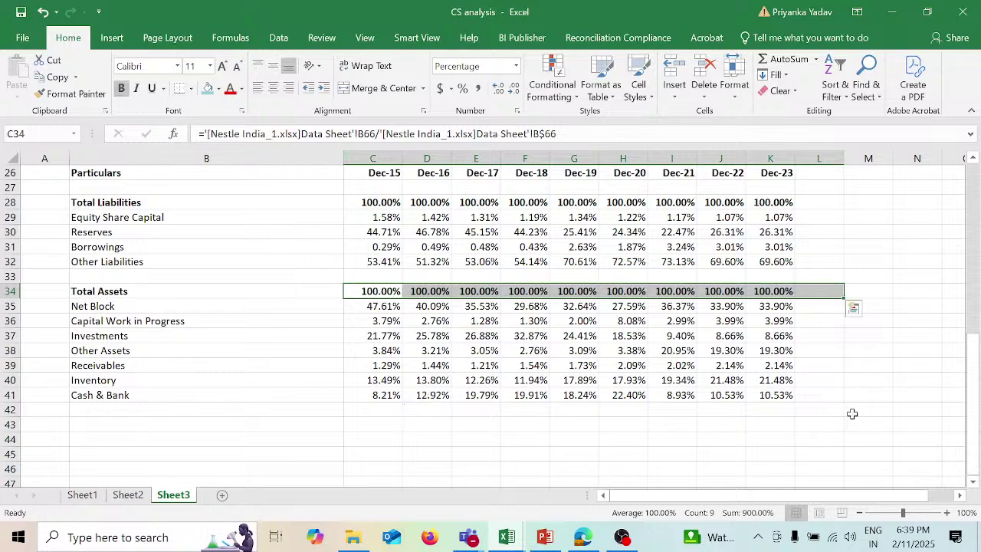
pyautogui.click(852, 413)
# Step: Review the finished common size income statement and the common size balance sheet for Nestle India Ltd on Sheet3
pyautogui.scroll(2, 851, 414)
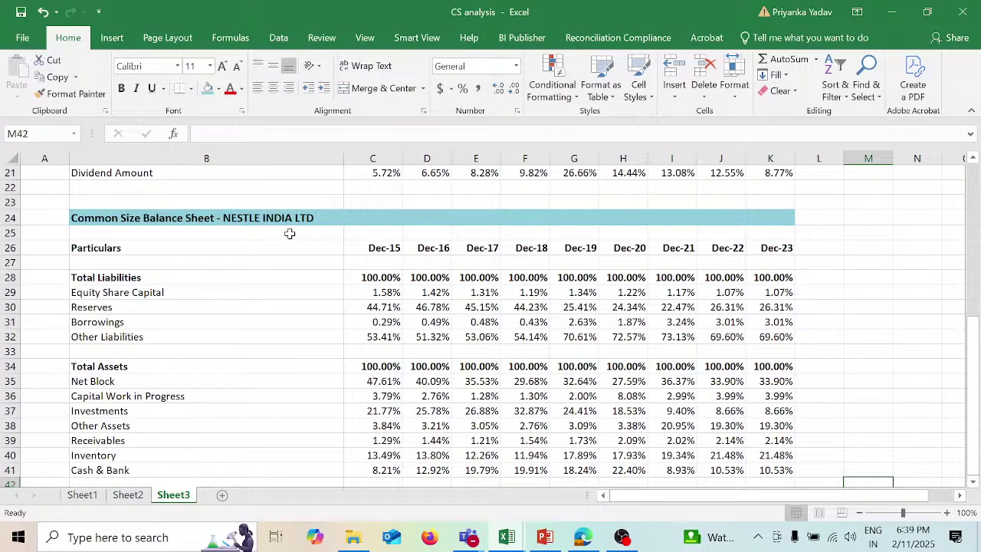
pyautogui.scroll(7, 297, 284)
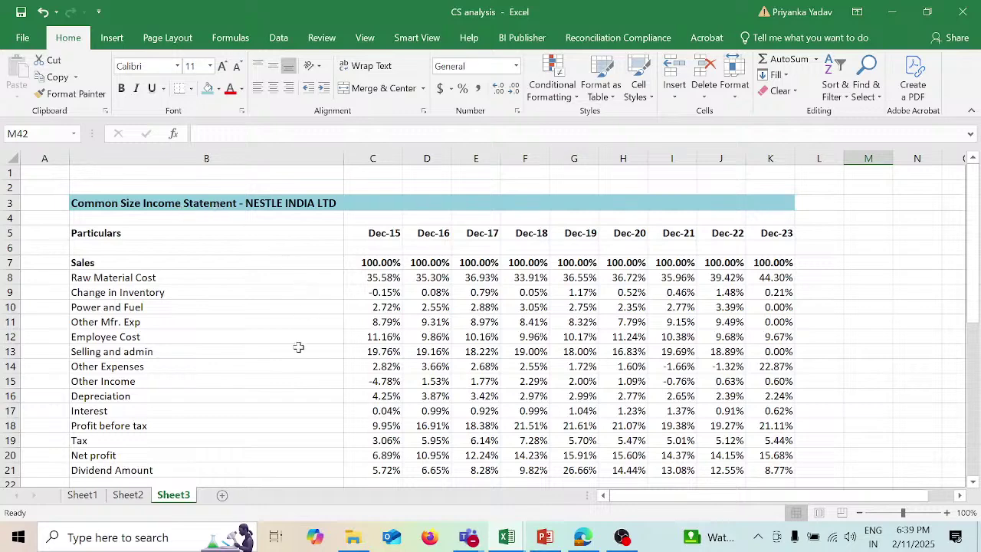
pyautogui.scroll(-3, 299, 347)
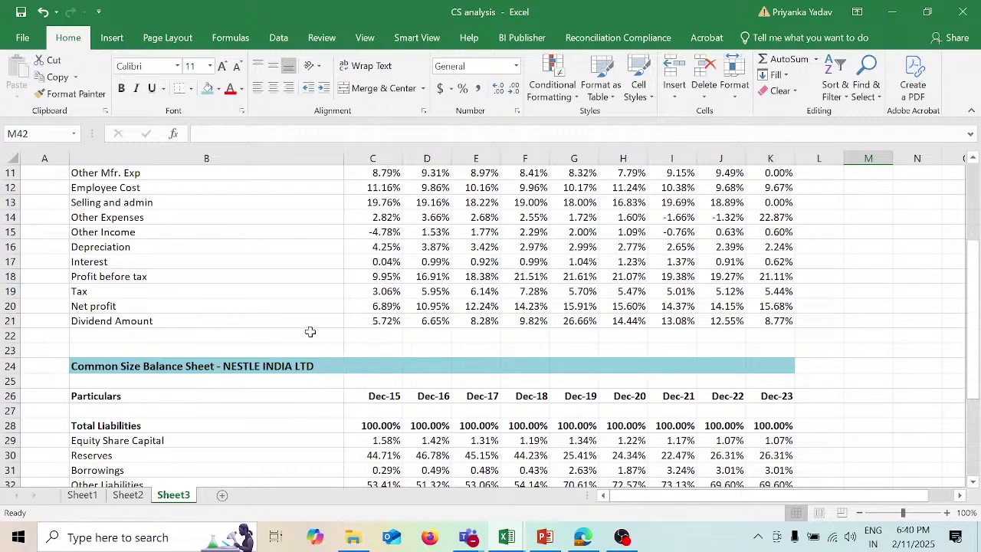
pyautogui.scroll(3, 308, 323)
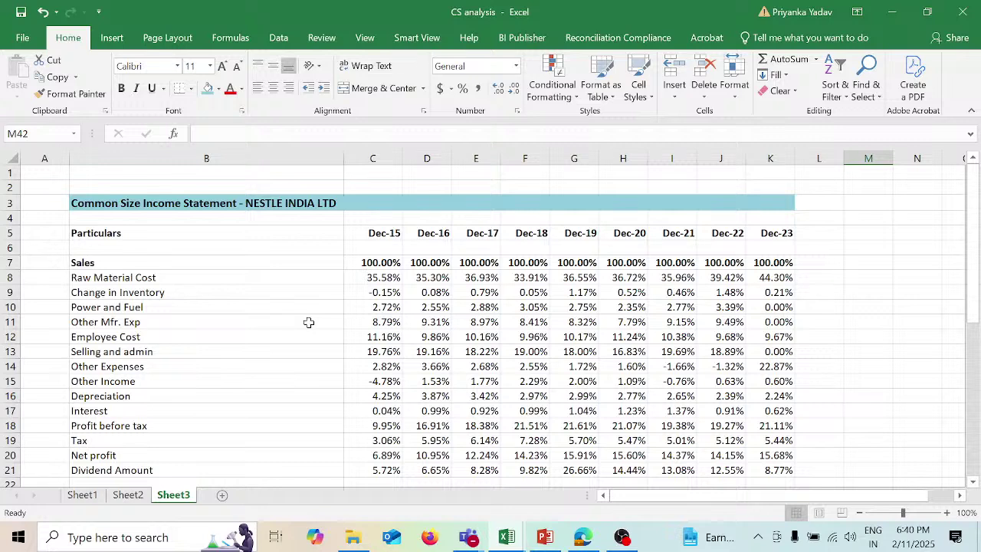
pyautogui.click(309, 323)
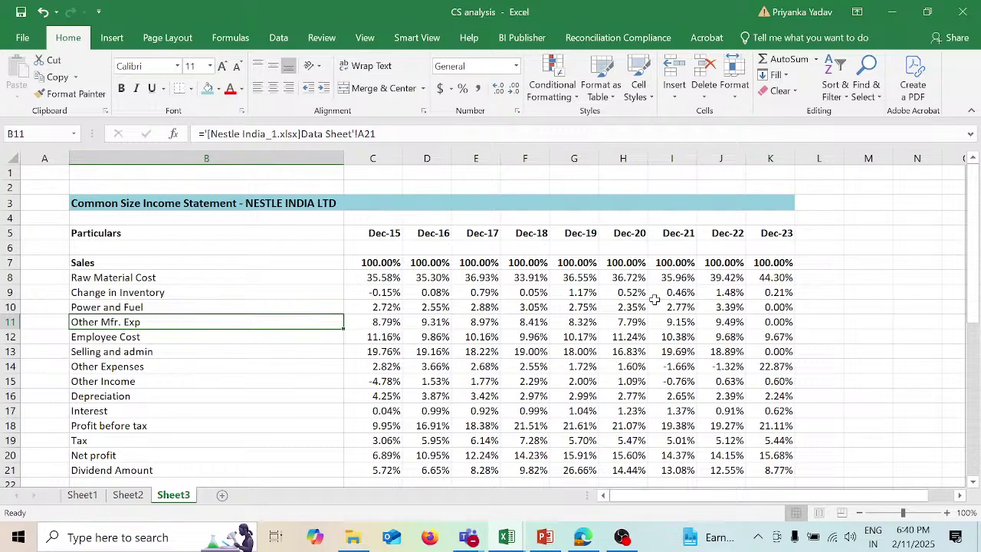
pyautogui.scroll(-1, 649, 344)
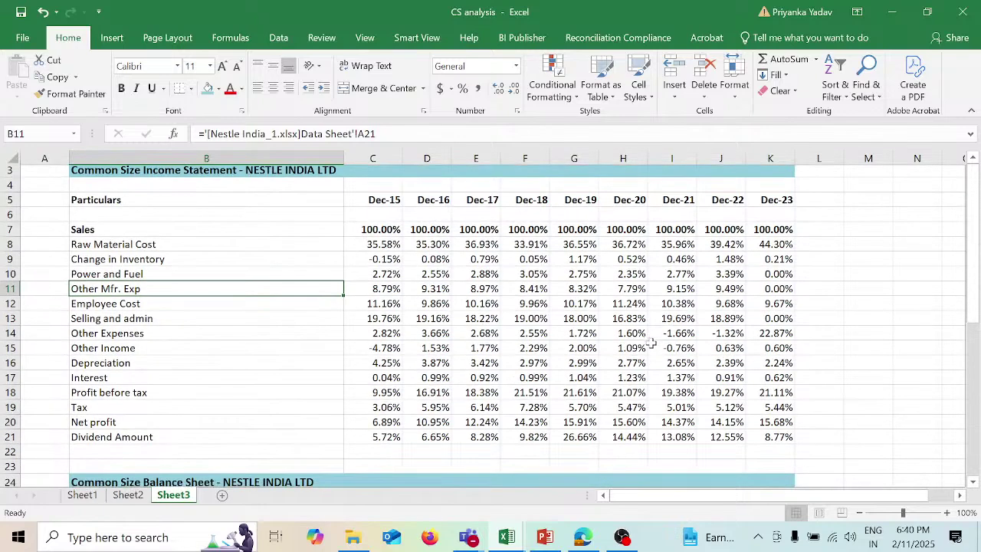
pyautogui.scroll(-3, 649, 344)
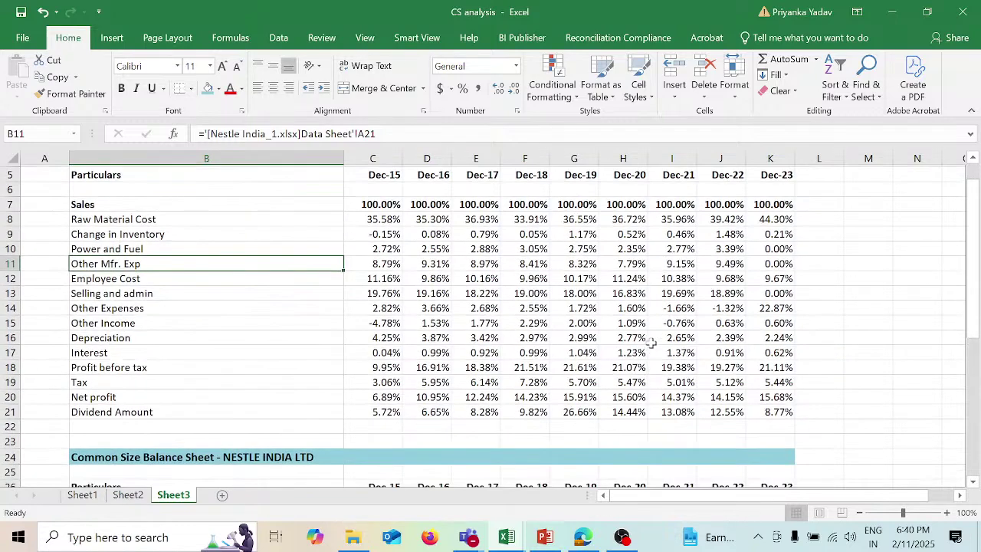
pyautogui.scroll(-4, 650, 344)
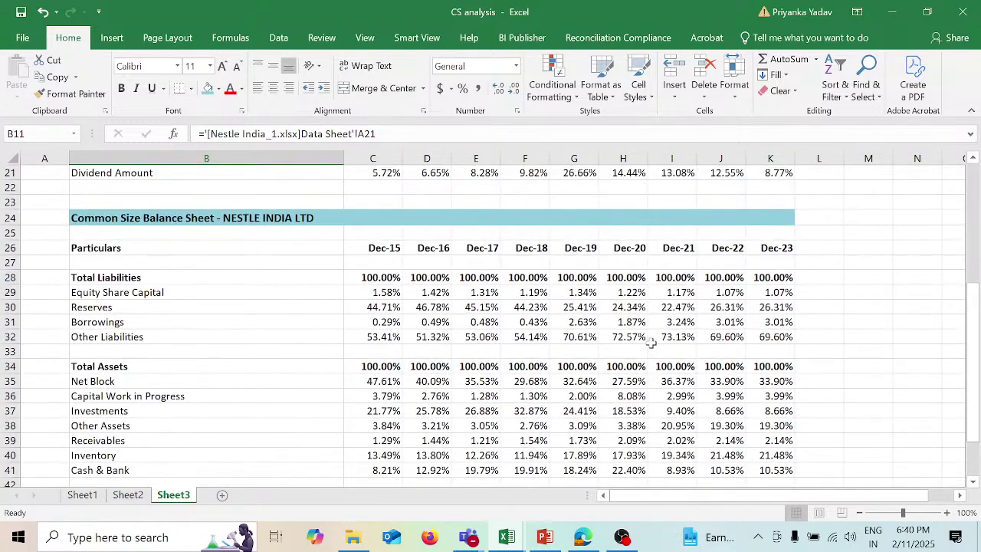
pyautogui.scroll(-1, 649, 344)
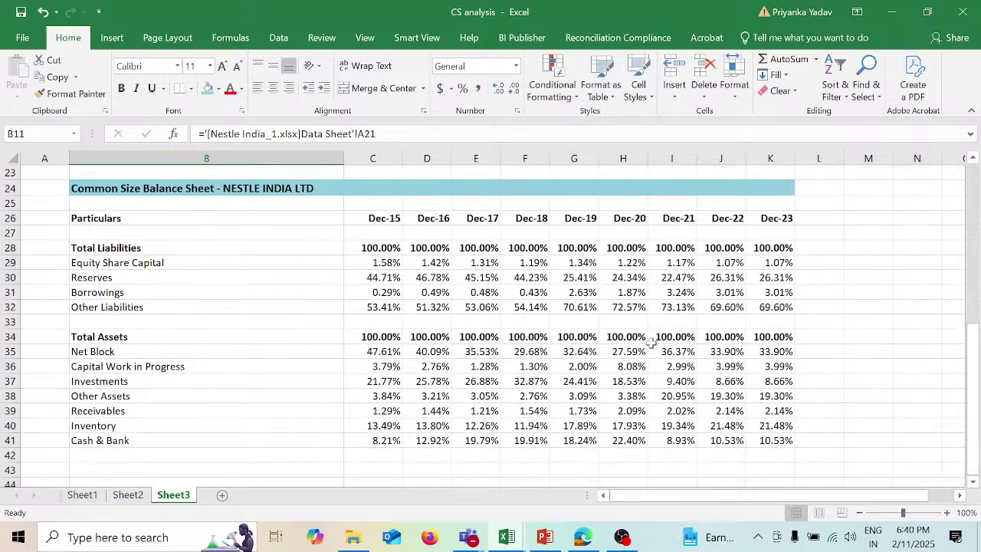